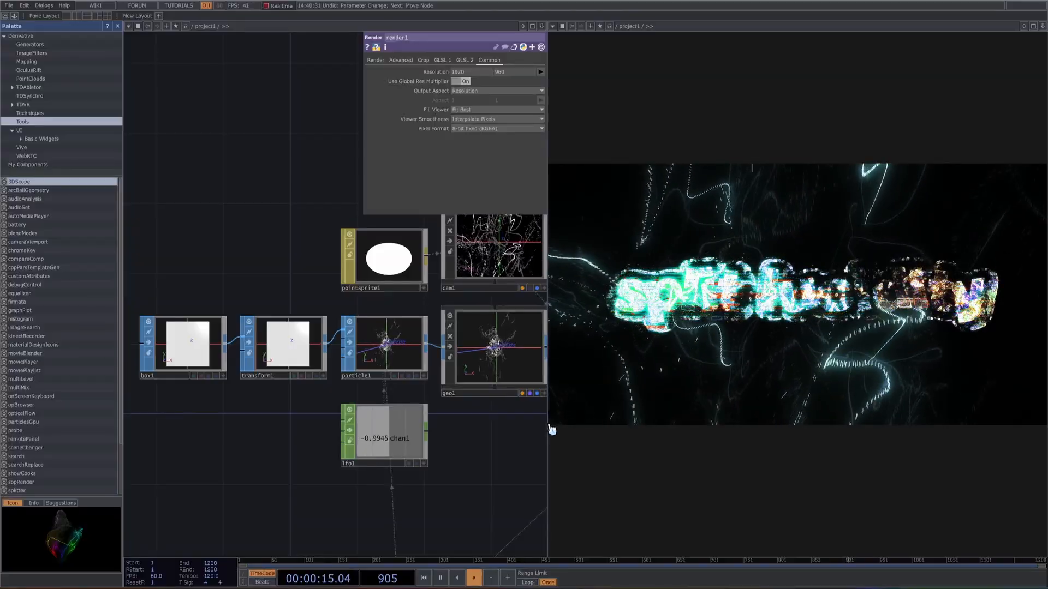
Step: Widen the network pane beside the output viewer and survey the whole node network
drag(549, 429, 739, 411)
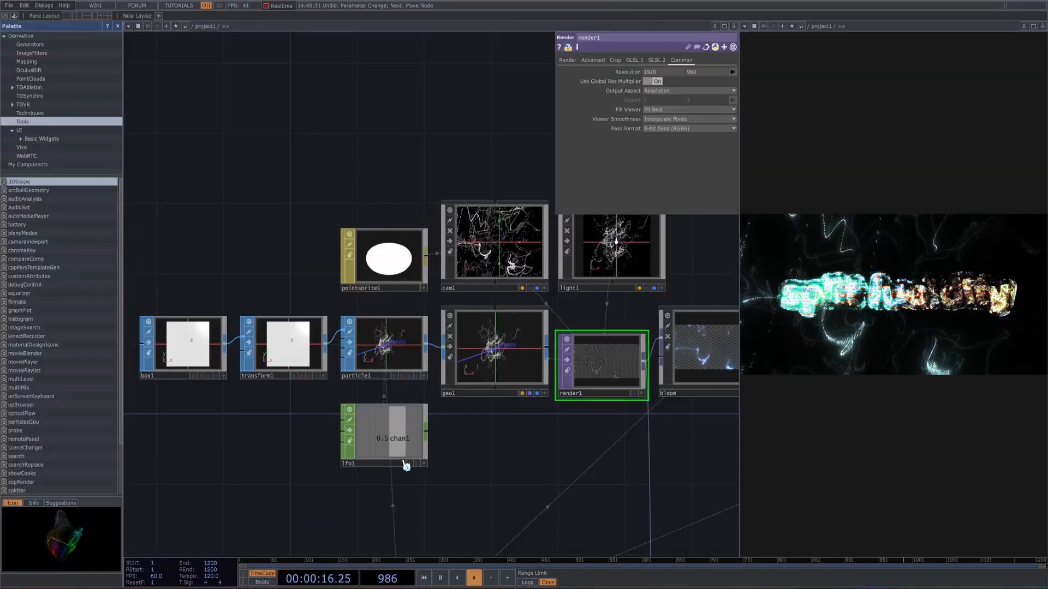
scroll(375, 453, down, 8)
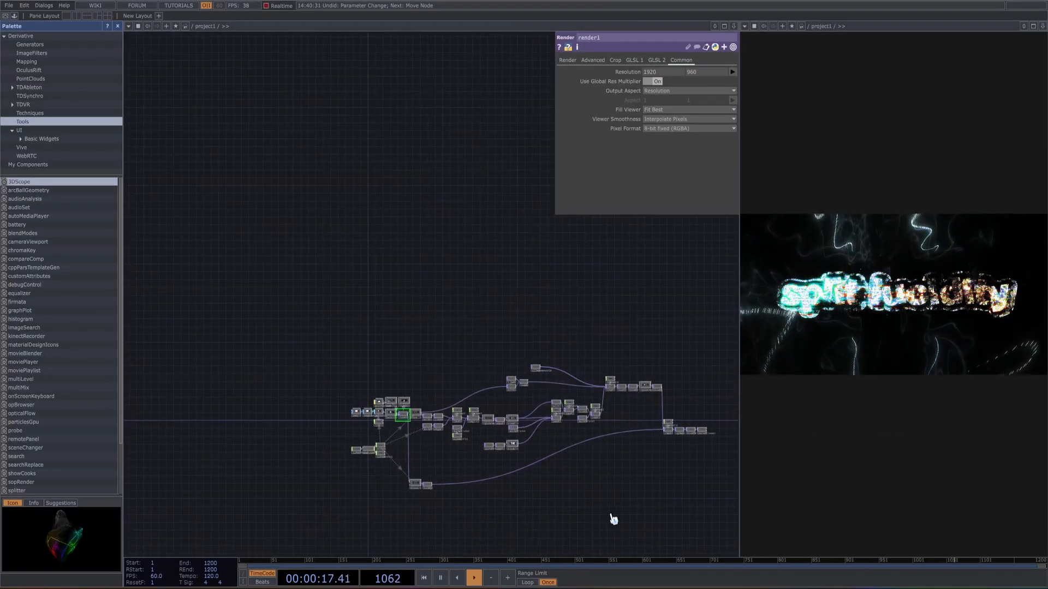
drag(611, 515, 585, 490)
scroll(544, 455, up, 2)
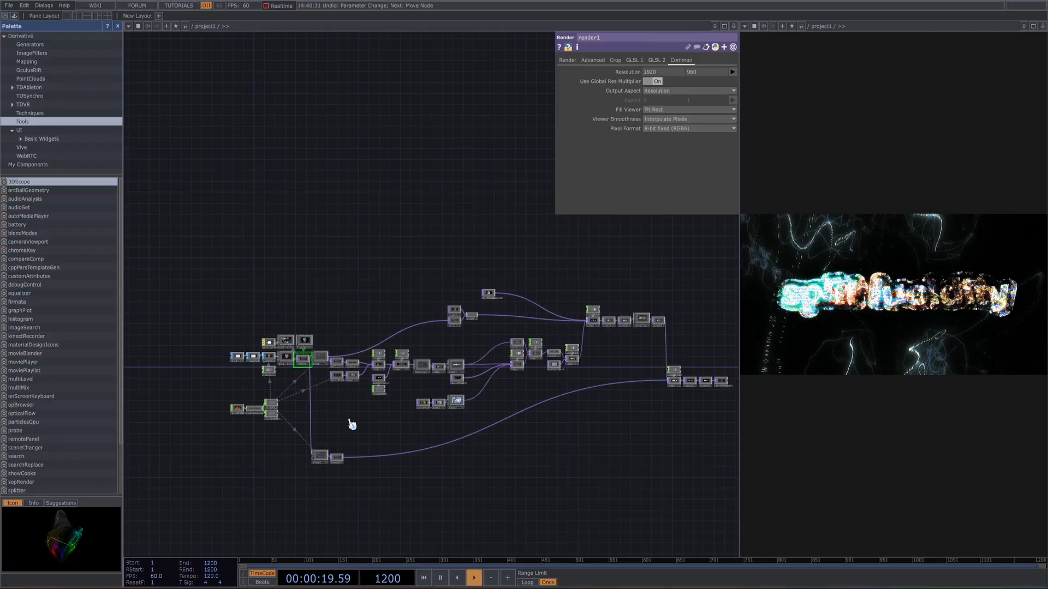
scroll(382, 409, up, 5)
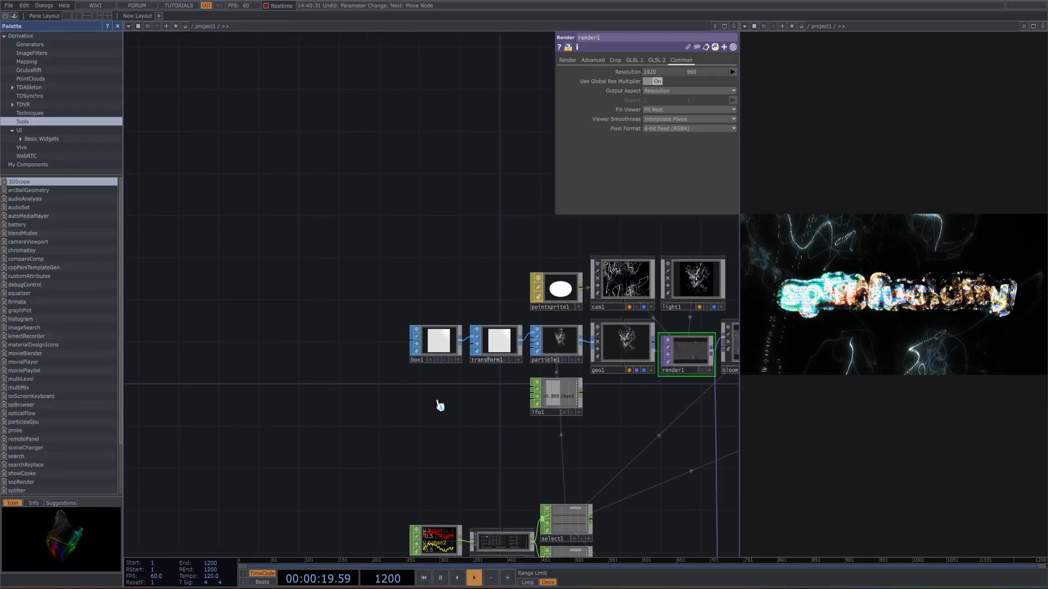
drag(439, 405, 423, 409)
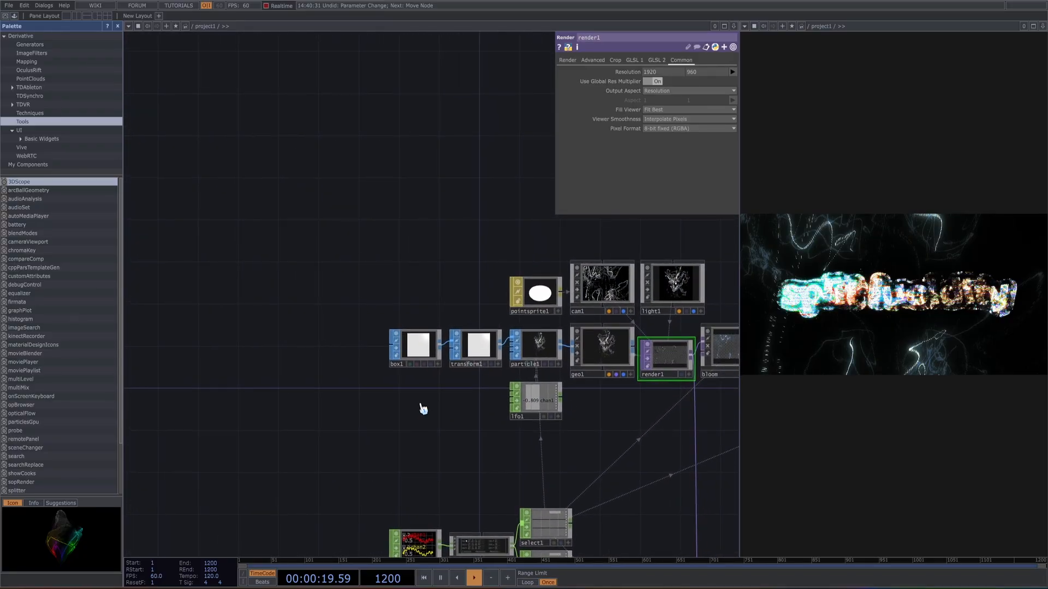
scroll(414, 393, up, 3)
scroll(433, 461, down, 8)
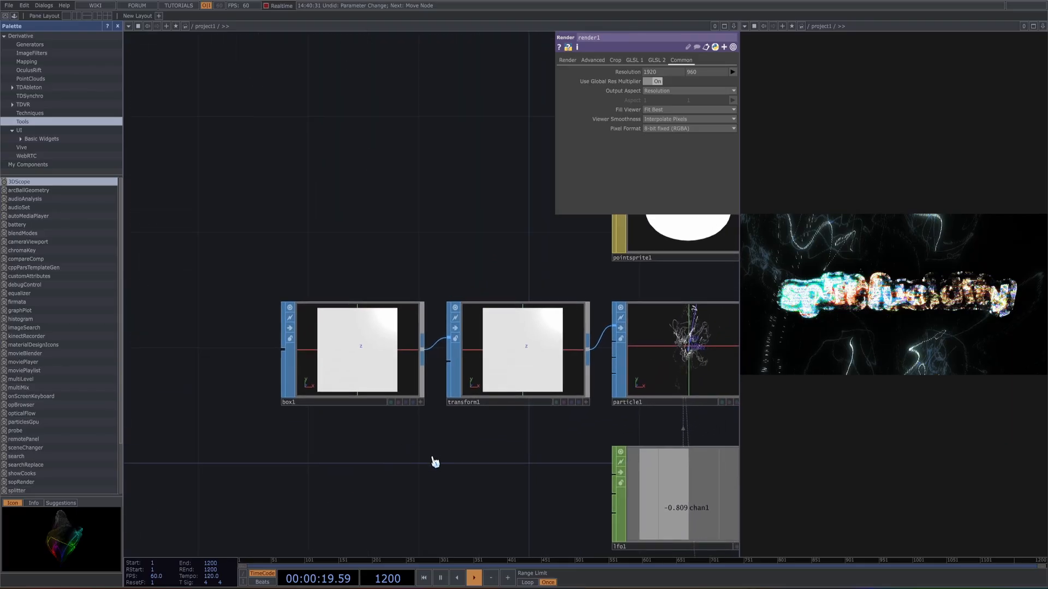
scroll(351, 385, up, 3)
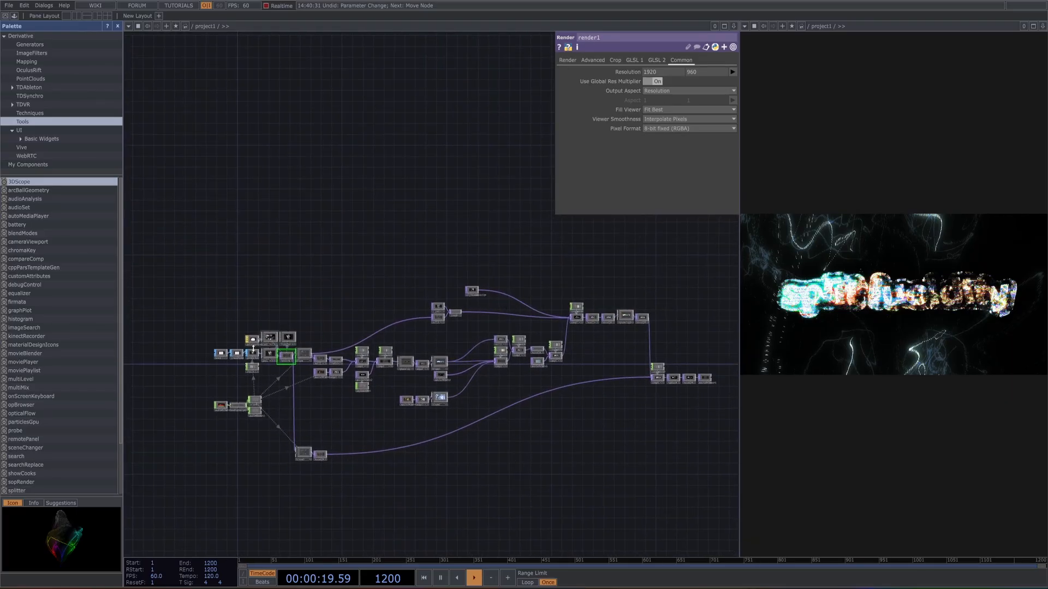
drag(356, 404, 449, 465)
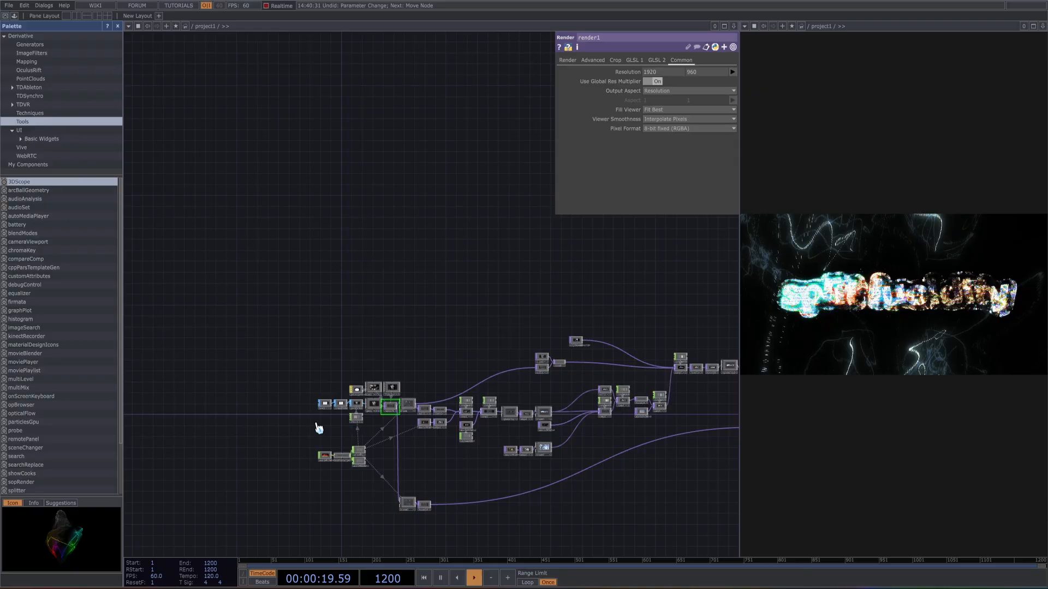
Step: Examine box1 and the scale settings of transform1 at the start of the particle chain
scroll(323, 430, up, 10)
drag(358, 419, 372, 538)
click(386, 395)
drag(431, 441, 376, 441)
click(406, 356)
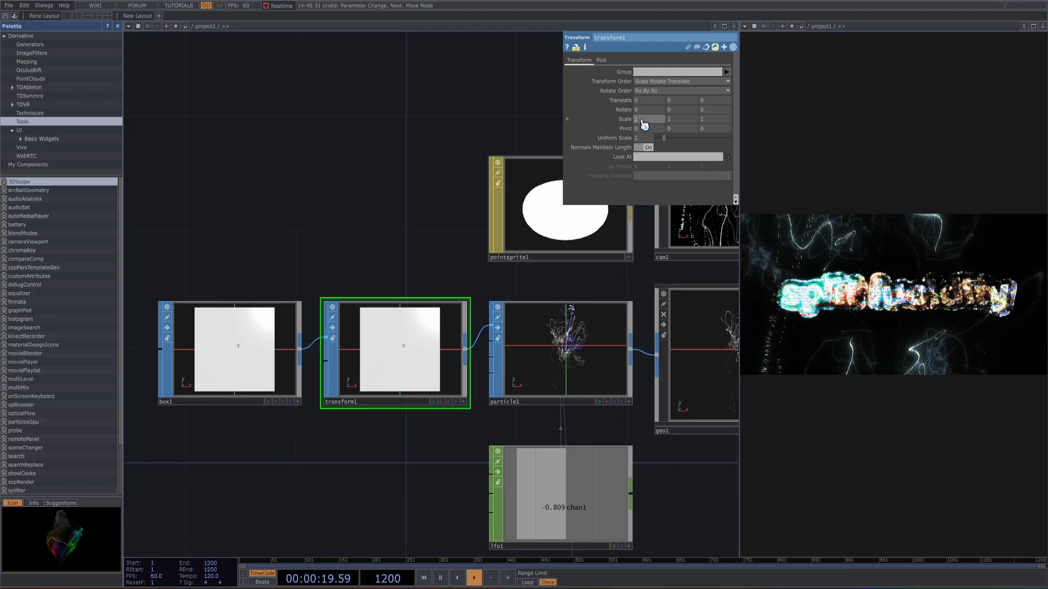
middle_drag(644, 124, 641, 102)
Step: Examine the particle1 operator's particle settings and its connection to lfo1
drag(408, 462, 329, 386)
click(529, 360)
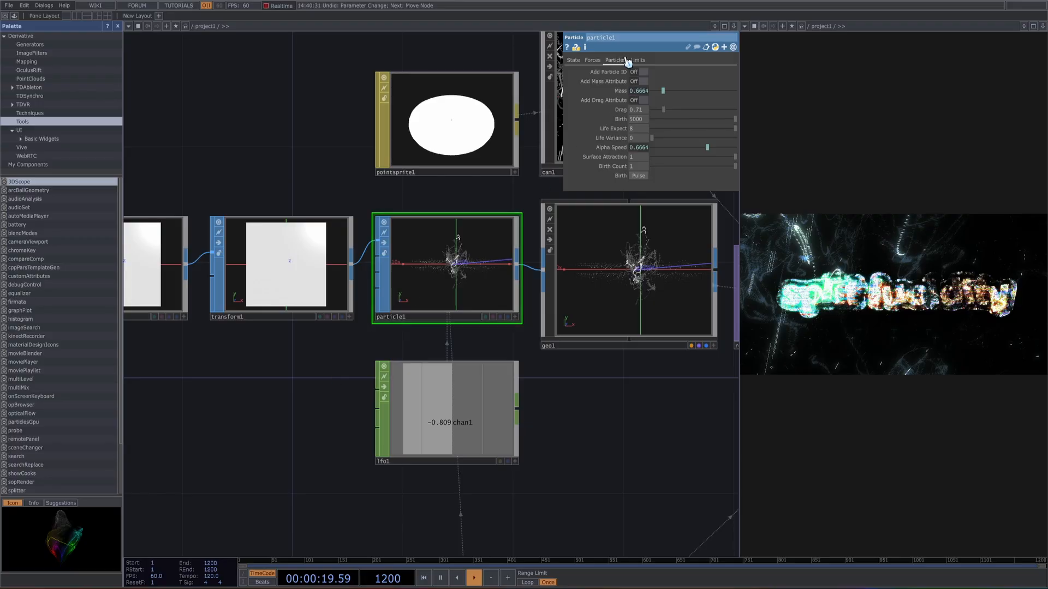
drag(601, 418, 559, 359)
scroll(554, 399, down, 3)
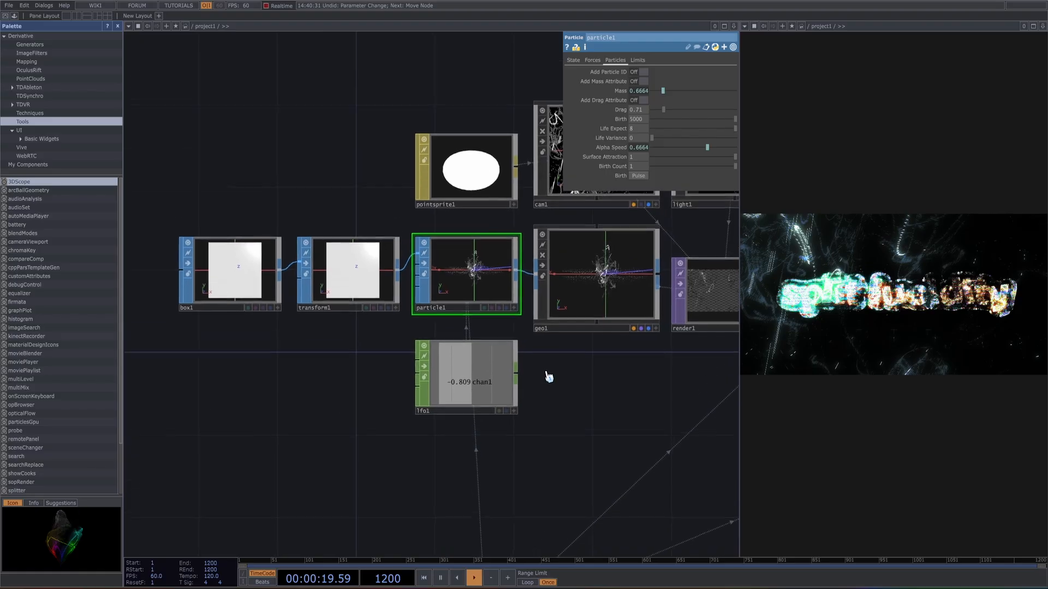
scroll(545, 371, up, 4)
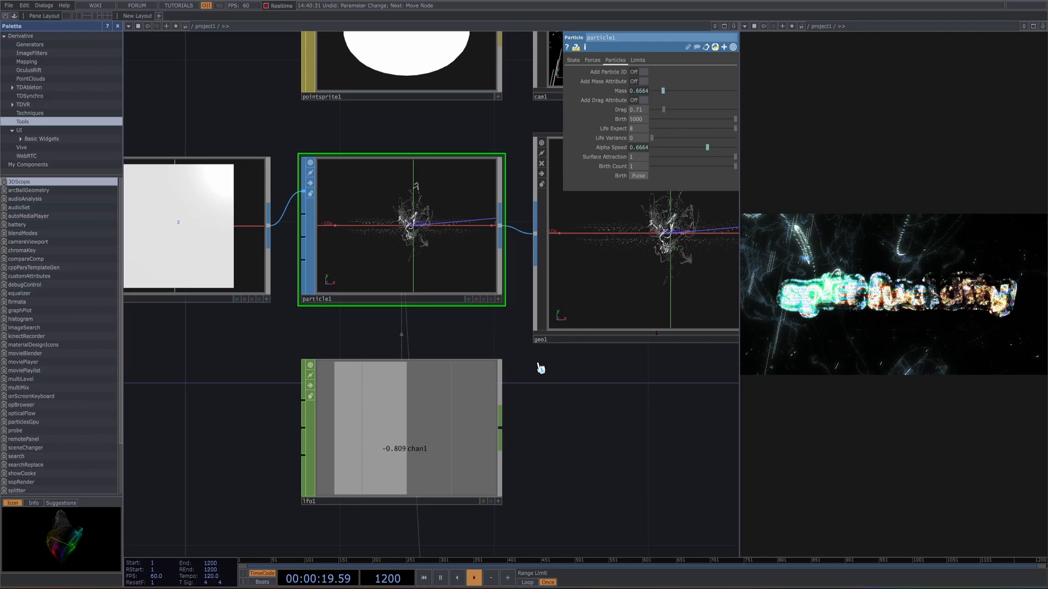
scroll(532, 406, down, 4)
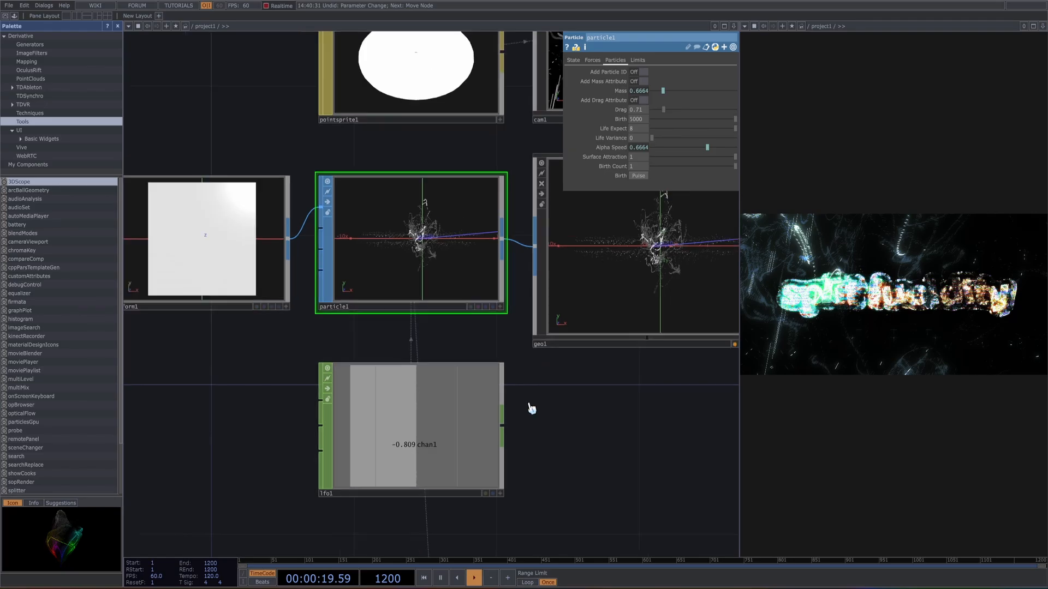
Step: Inspect the parameters of audiofilein1 and the audioAnalysis container
drag(334, 402, 385, 128)
drag(364, 320, 330, 319)
click(244, 401)
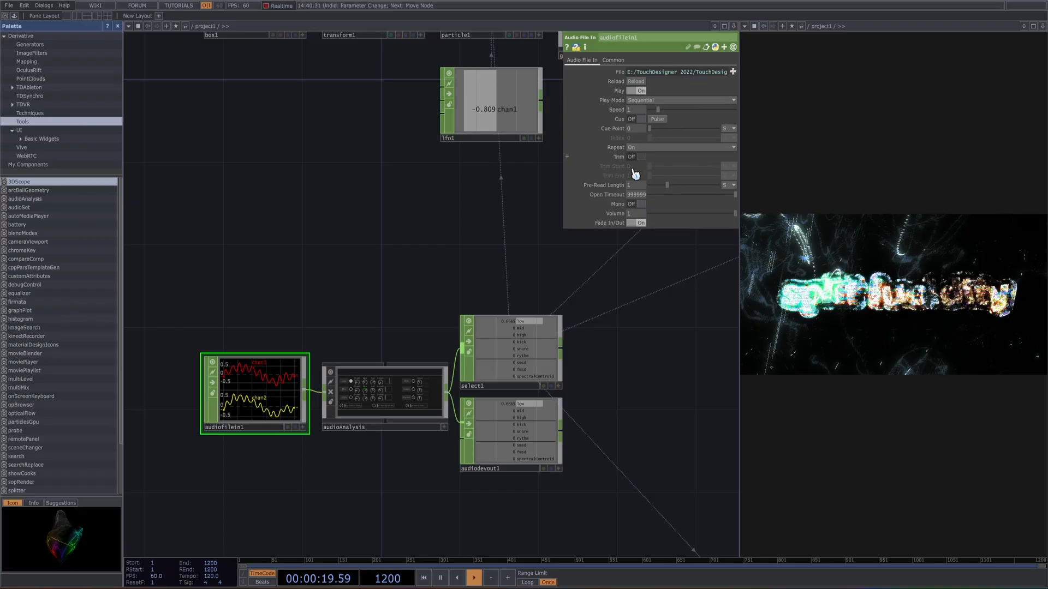
click(386, 400)
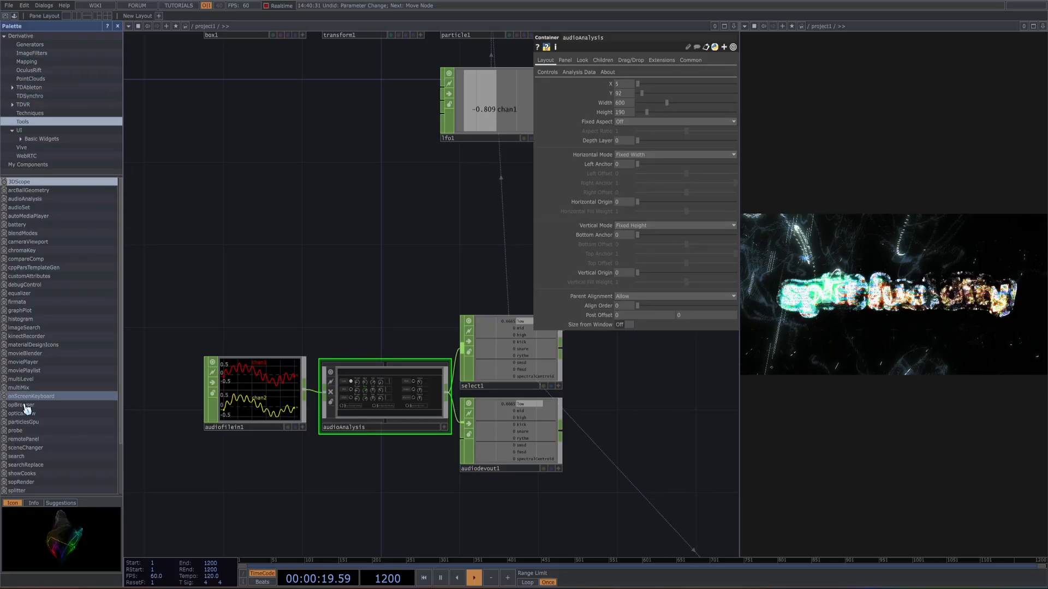
Step: Place a second audioAnalysis component from the palette above the existing one and delete it
click(32, 199)
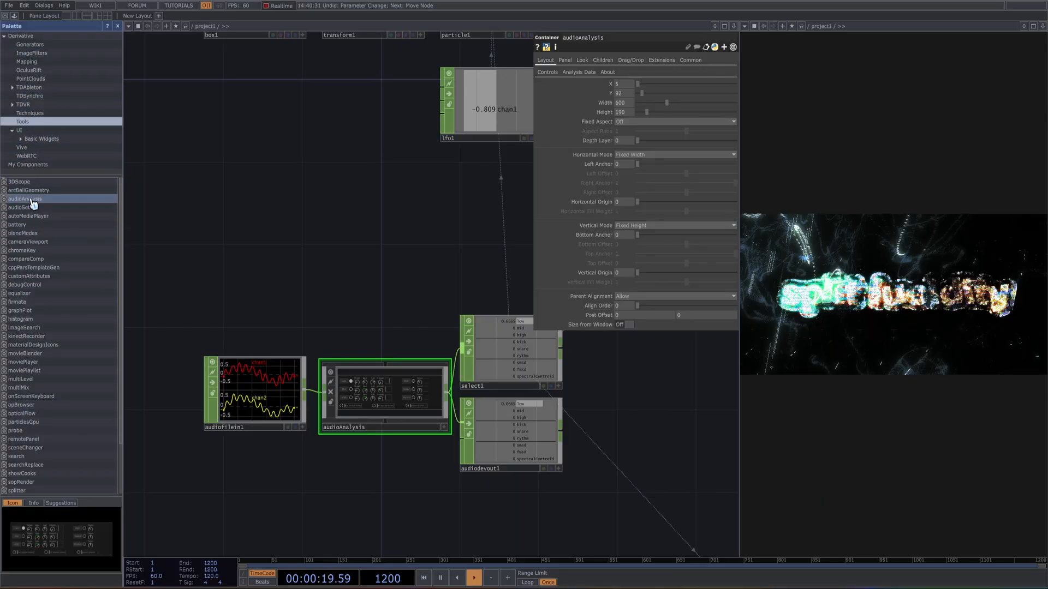
click(327, 325)
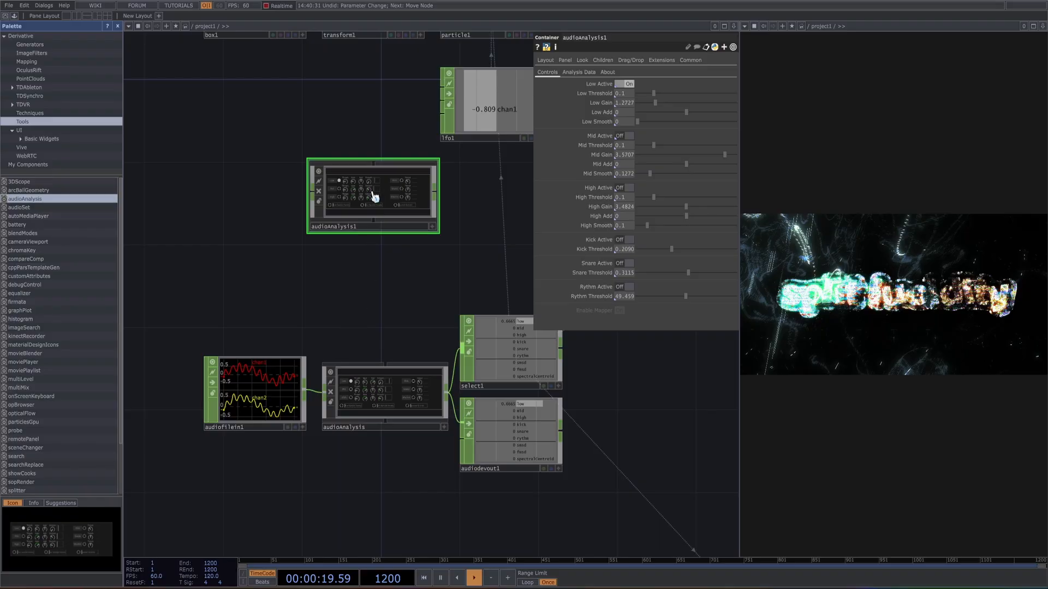
key(Delete)
Step: Examine the existing audioAnalysis controls and the channels it feeds to select1 and audiodevout1
click(404, 382)
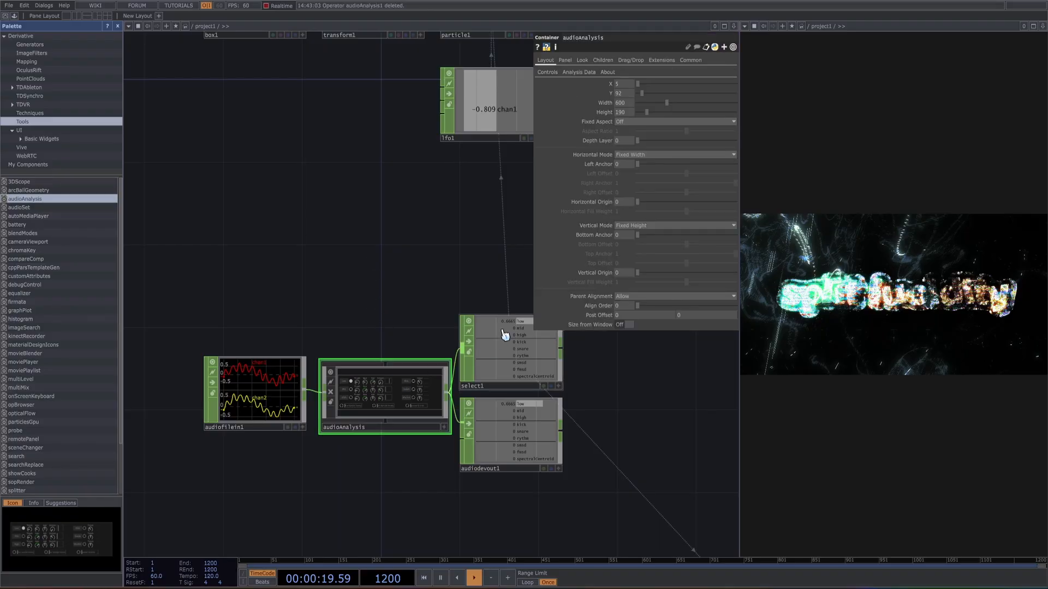
scroll(382, 299, up, 4)
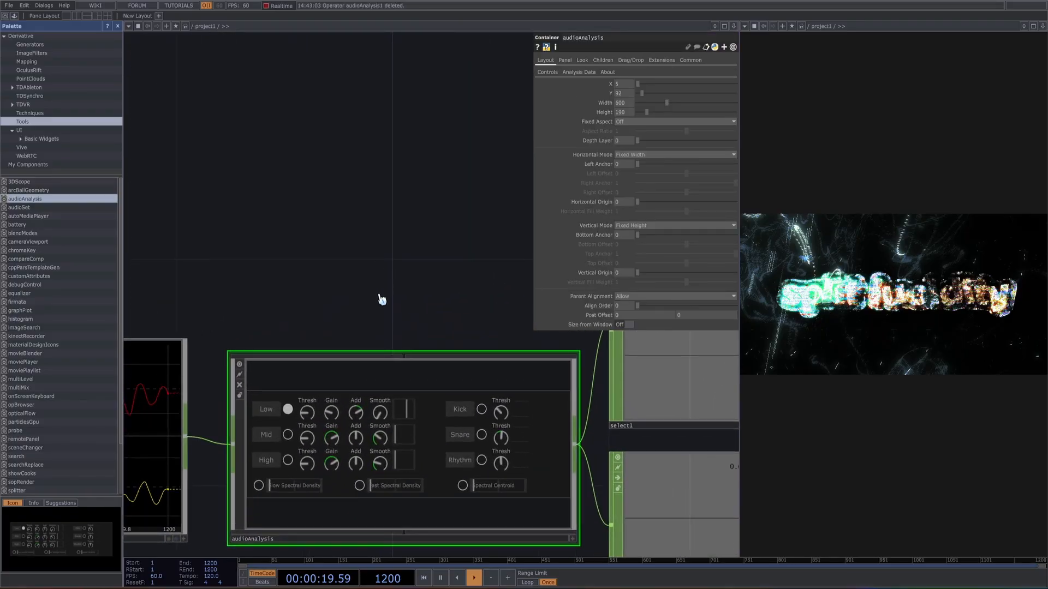
drag(401, 289, 297, 253)
scroll(314, 248, down, 2)
scroll(305, 234, down, 3)
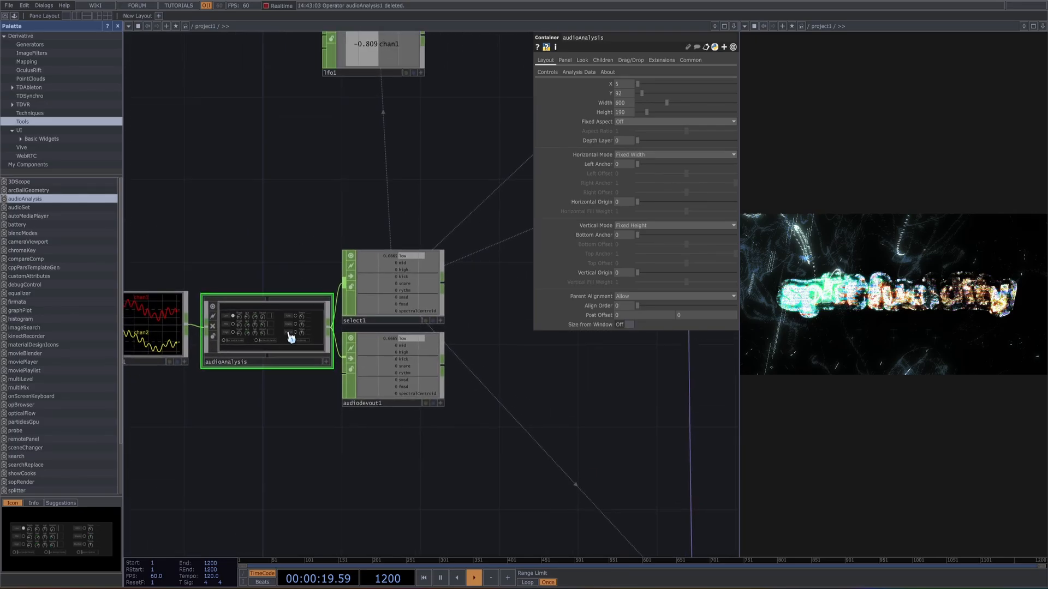
scroll(322, 236, up, 3)
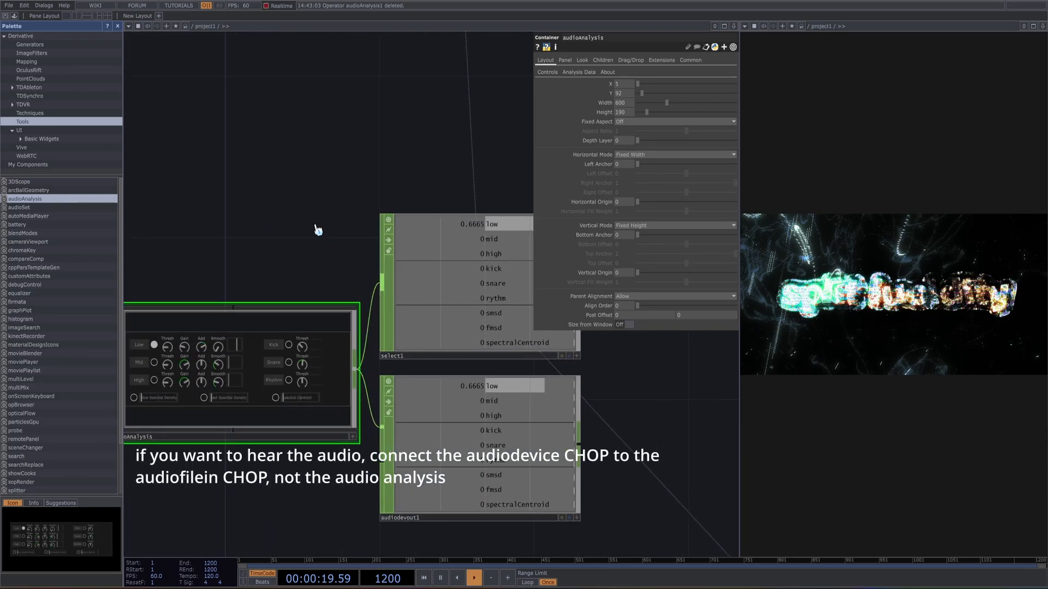
scroll(306, 218, down, 3)
Step: Move audiodevout1 below select1 and cut it from the network
drag(299, 201, 417, 228)
scroll(342, 489, down, 3)
drag(485, 443, 486, 524)
drag(349, 479, 409, 362)
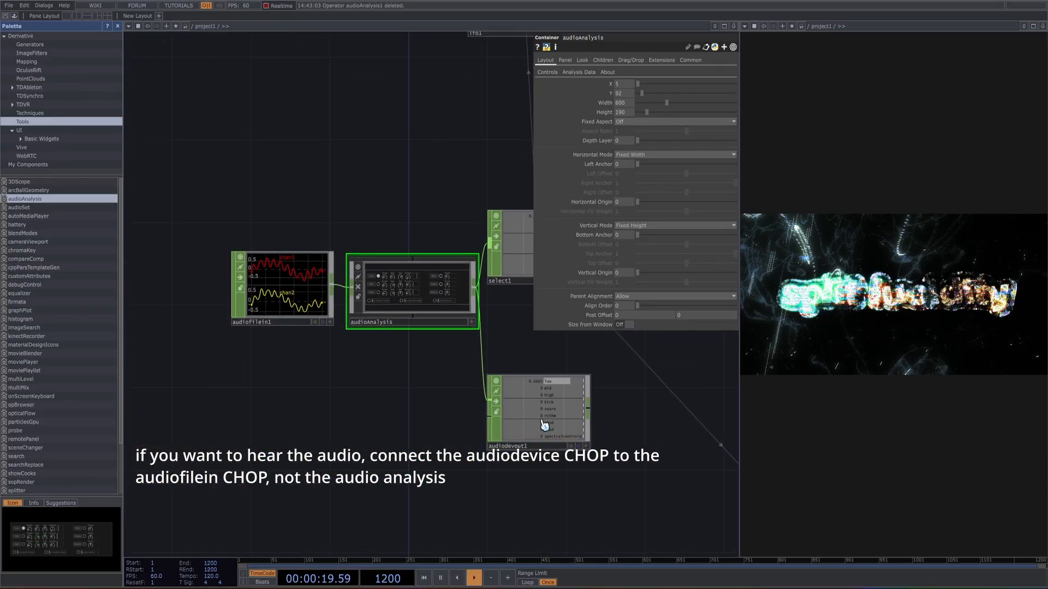
right_click(543, 424)
click(556, 511)
Step: Inspect the select1 and audioAnalysis parameters and trace select1's links to the rest of the network
drag(472, 401, 416, 461)
drag(423, 138, 389, 213)
click(445, 377)
drag(338, 251, 330, 290)
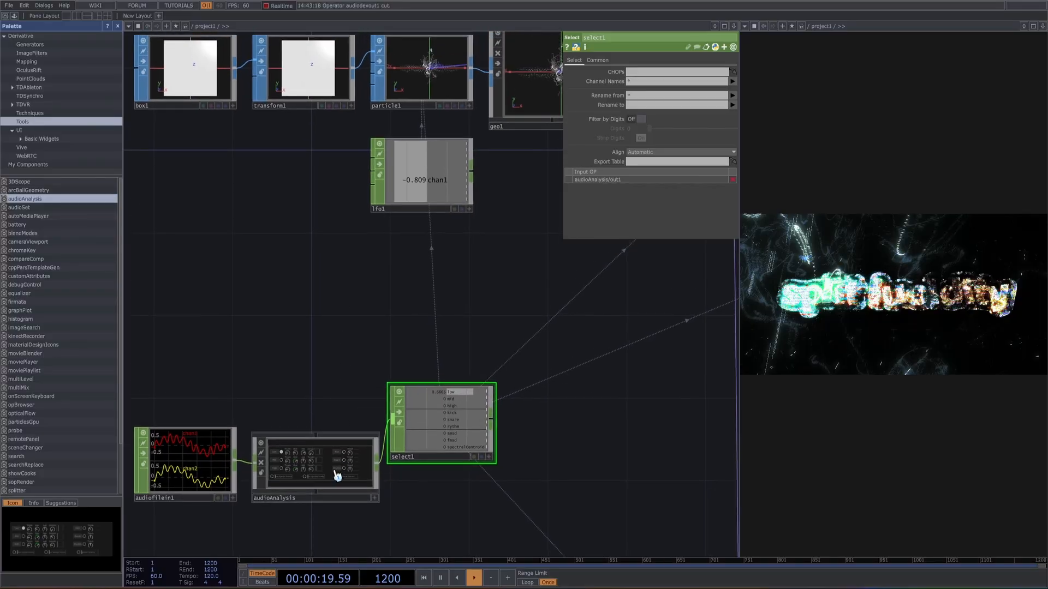
click(337, 475)
scroll(374, 411, up, 3)
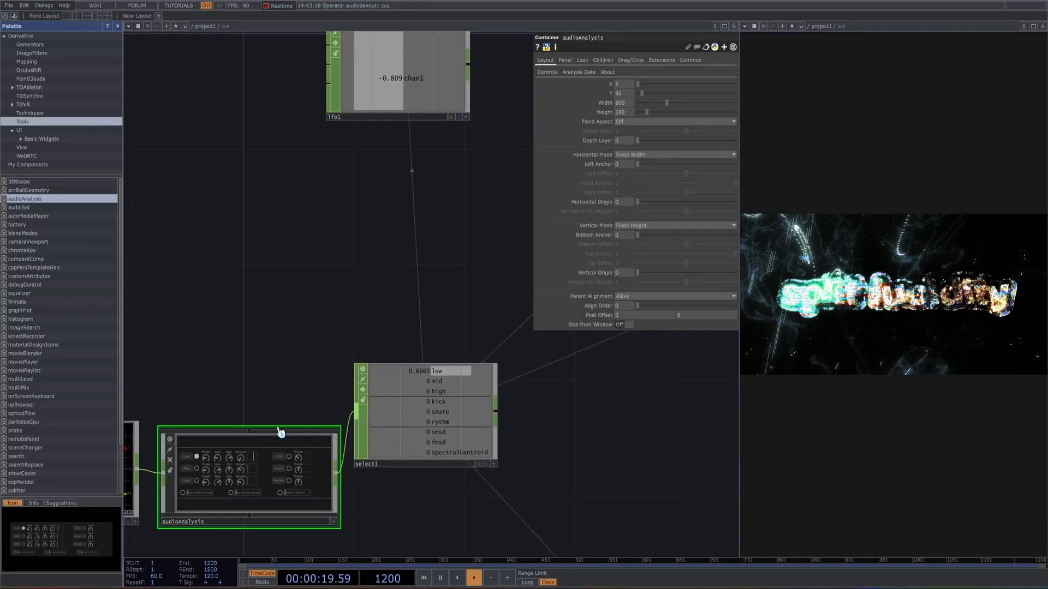
click(409, 419)
drag(323, 326, 308, 242)
scroll(308, 242, down, 4)
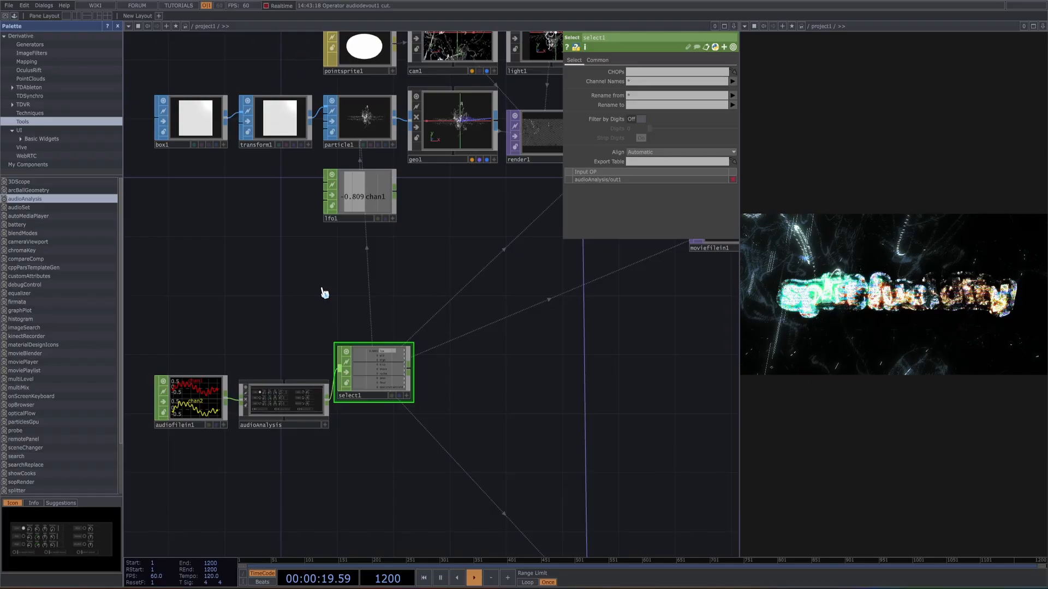
Step: Examine select1's low channel and the matching audioAnalysis controls up close
scroll(328, 333, up, 4)
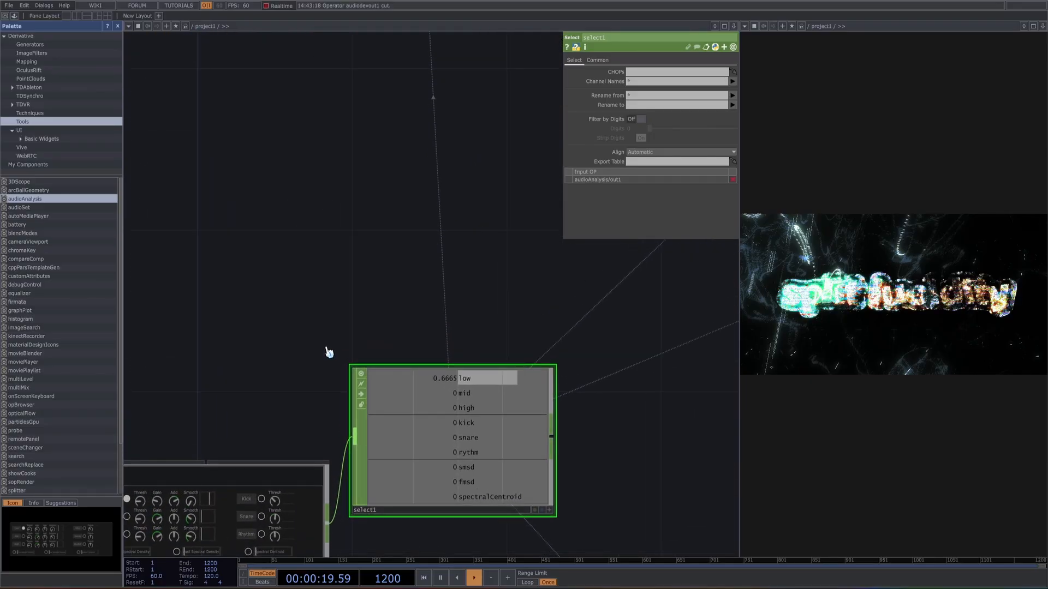
drag(326, 348, 357, 255)
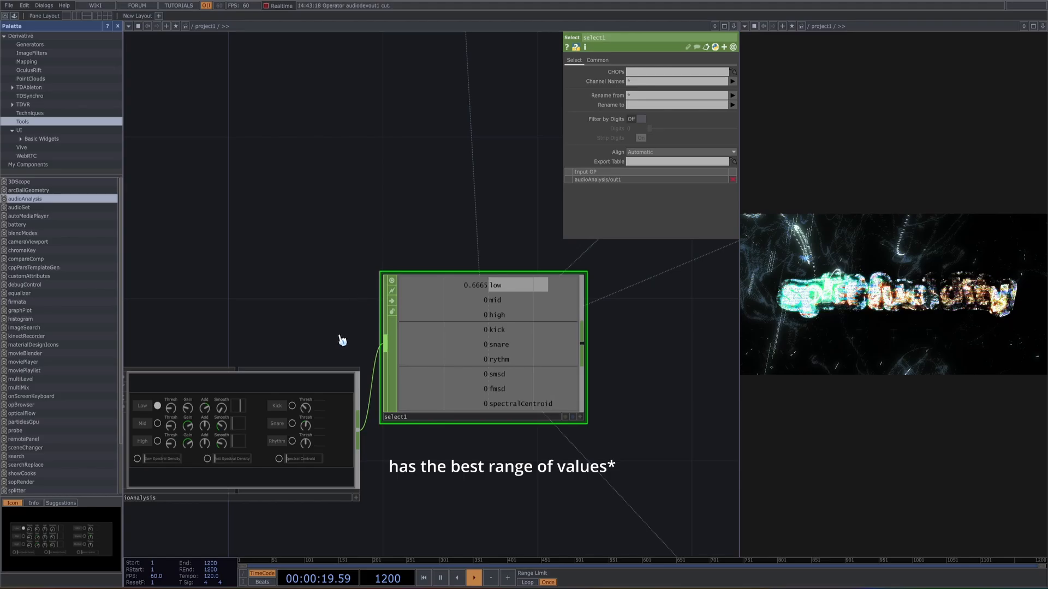
drag(315, 282, 359, 229)
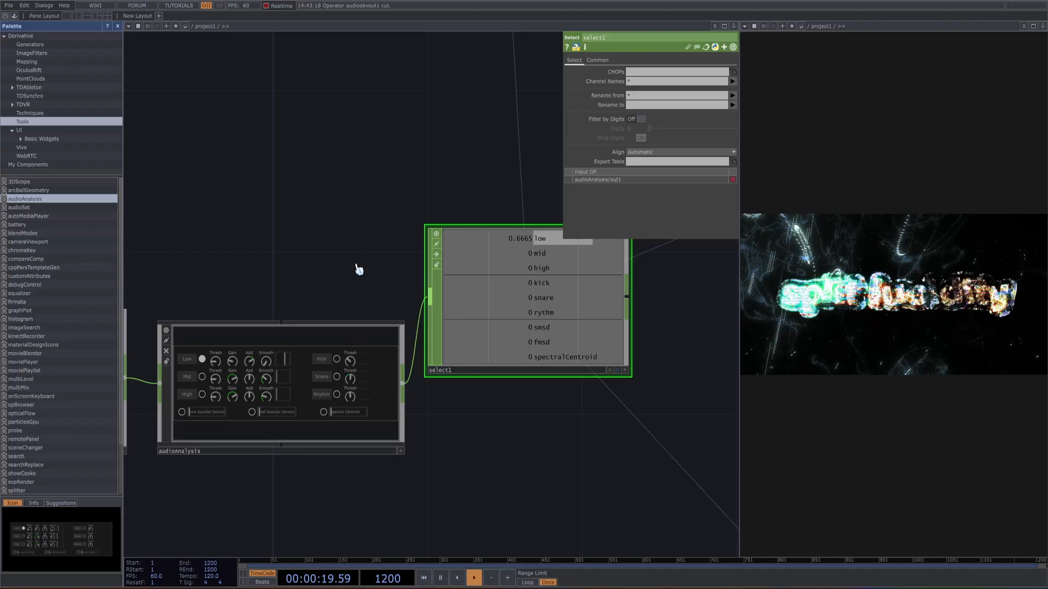
drag(440, 157, 408, 275)
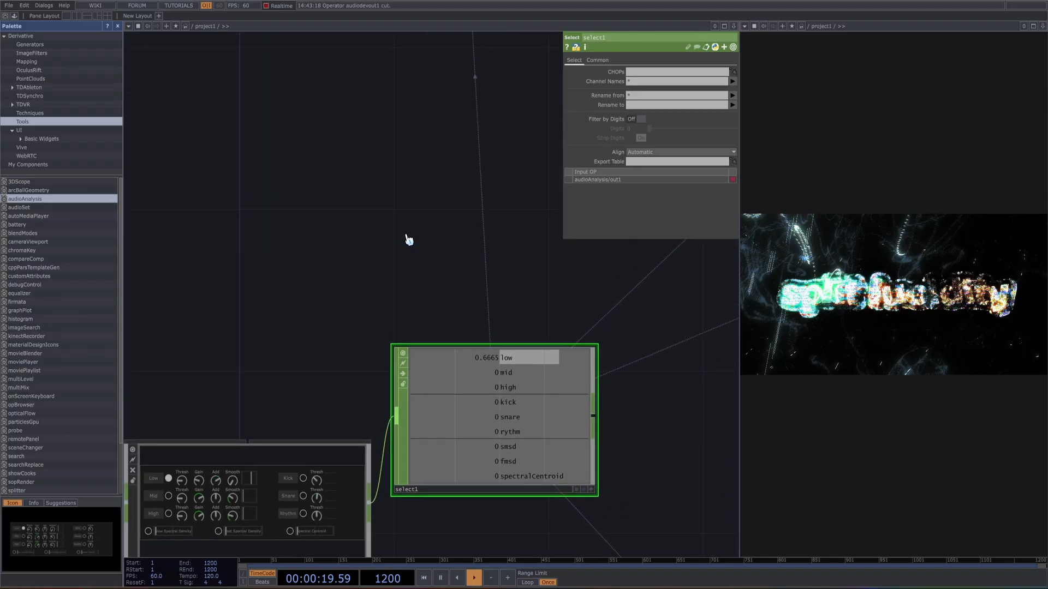
scroll(408, 187, down, 2)
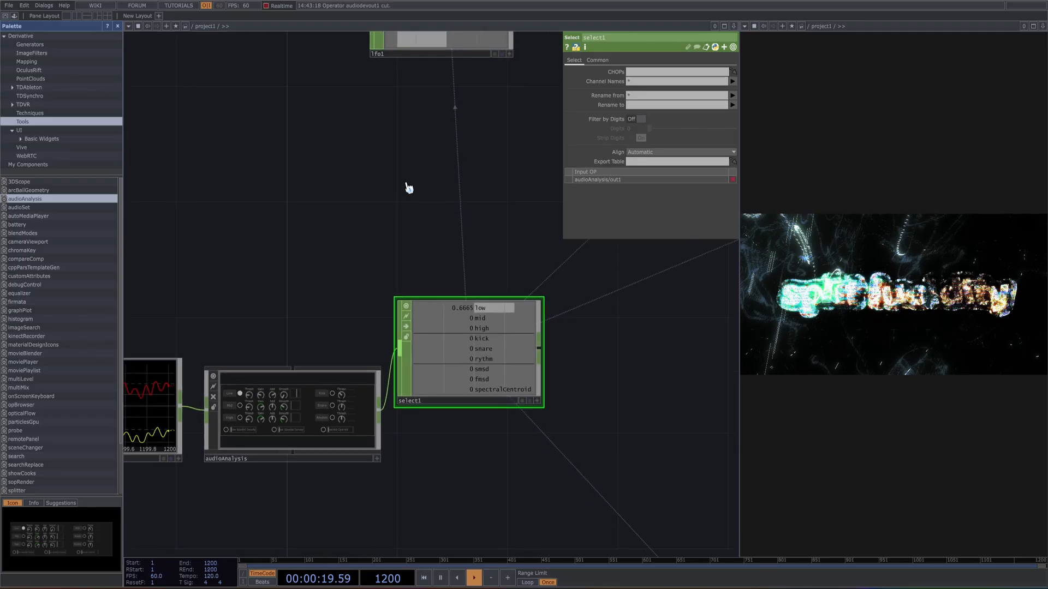
drag(406, 177, 340, 331)
drag(338, 456, 332, 260)
scroll(332, 260, down, 3)
Step: Try to assign select1 and its low channel to particle1's Mass parameter, undoing the operator link and dismissing the channel export options
drag(395, 349, 385, 371)
click(449, 139)
drag(449, 448, 641, 91)
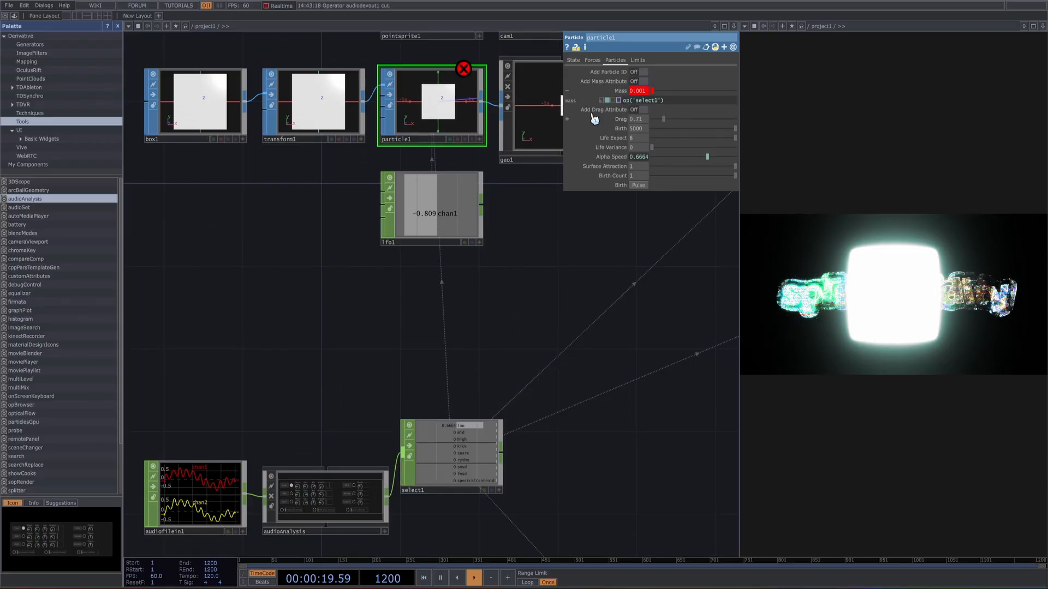
key(ctrl+z)
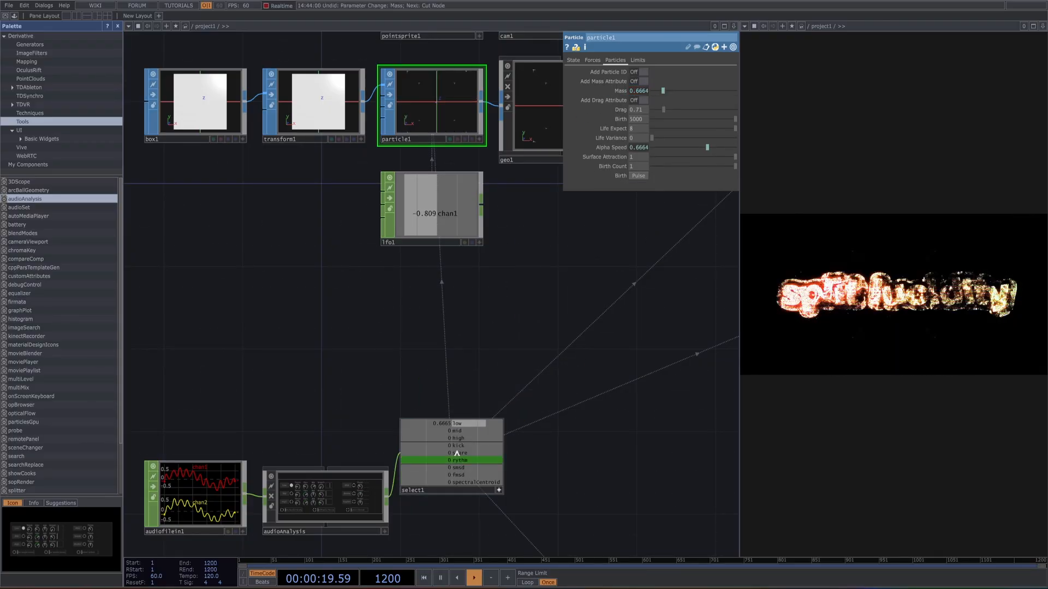
drag(479, 415, 641, 91)
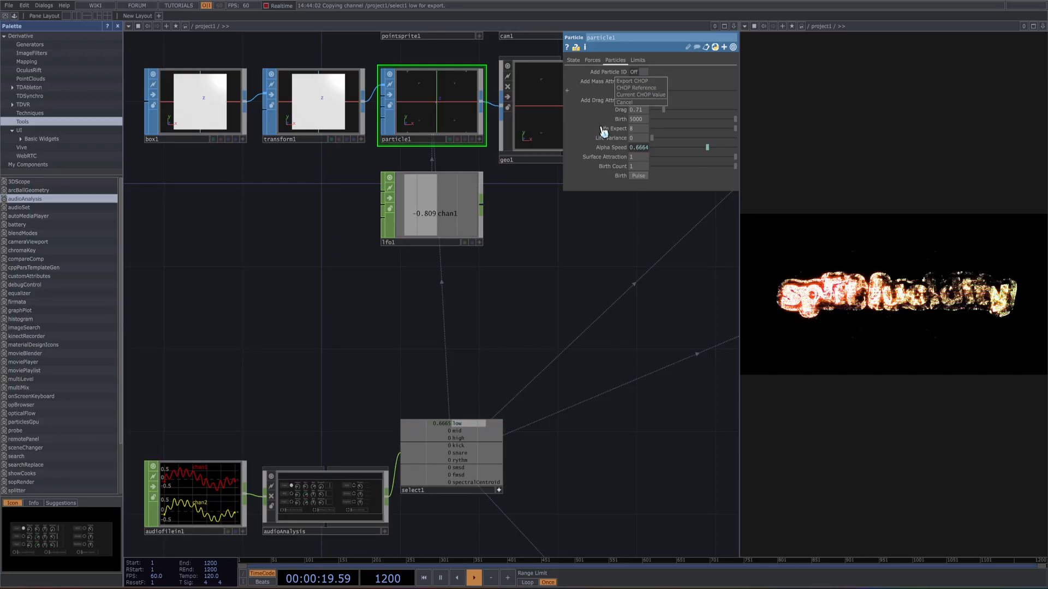
click(562, 249)
Step: Return to the particle1 and lfo1 operators and pause the timeline playback
drag(528, 284, 519, 354)
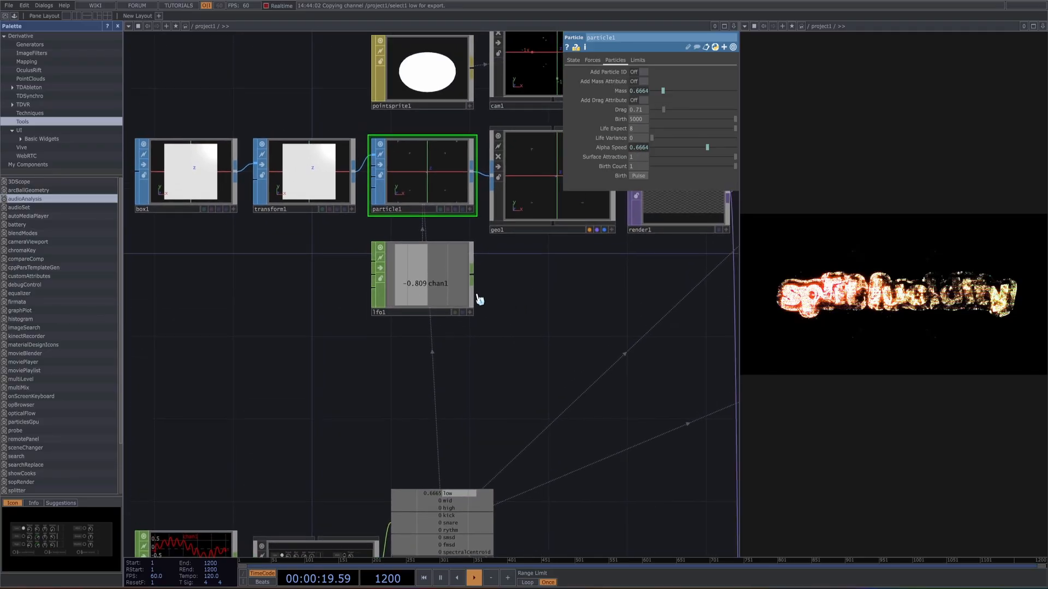
drag(546, 290, 554, 298)
key(space)
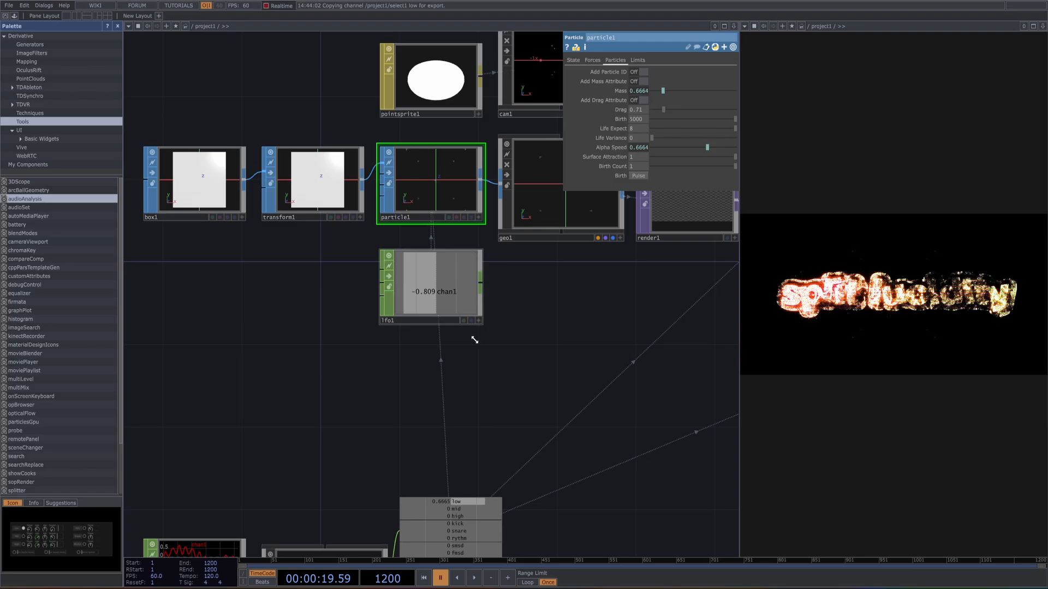
Step: Restart the timeline playback from the beginning and examine particle1's preview up close alongside the final output
click(423, 578)
click(474, 577)
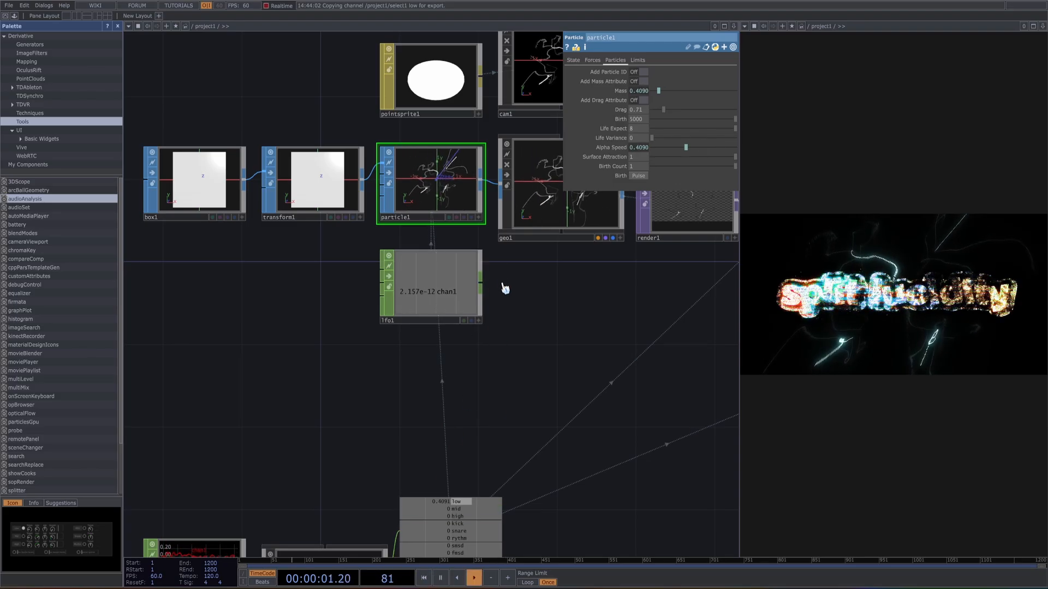
drag(506, 273, 504, 315)
scroll(440, 257, up, 4)
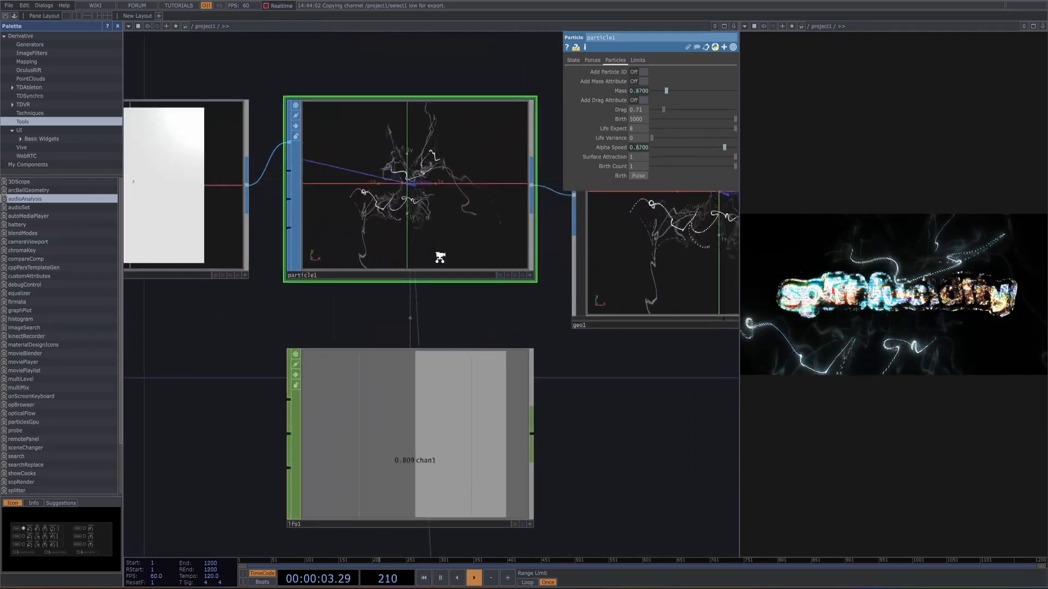
scroll(439, 257, up, 1)
drag(458, 346, 465, 404)
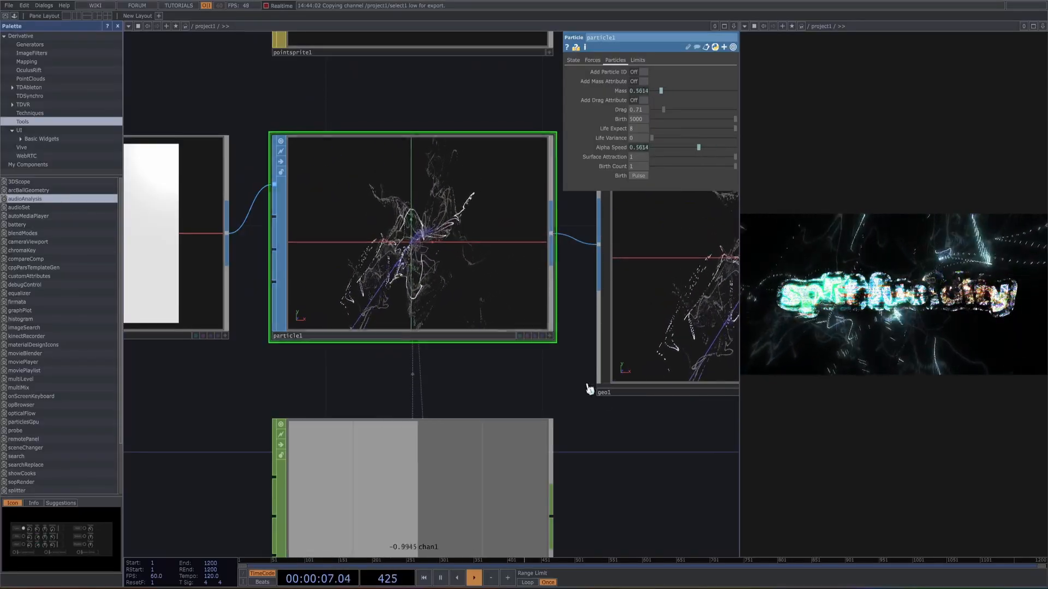
Step: Review particle1's Forces parameters and the lfo1 settings that drive its External Force
drag(515, 393, 321, 336)
click(592, 60)
scroll(469, 370, down, 3)
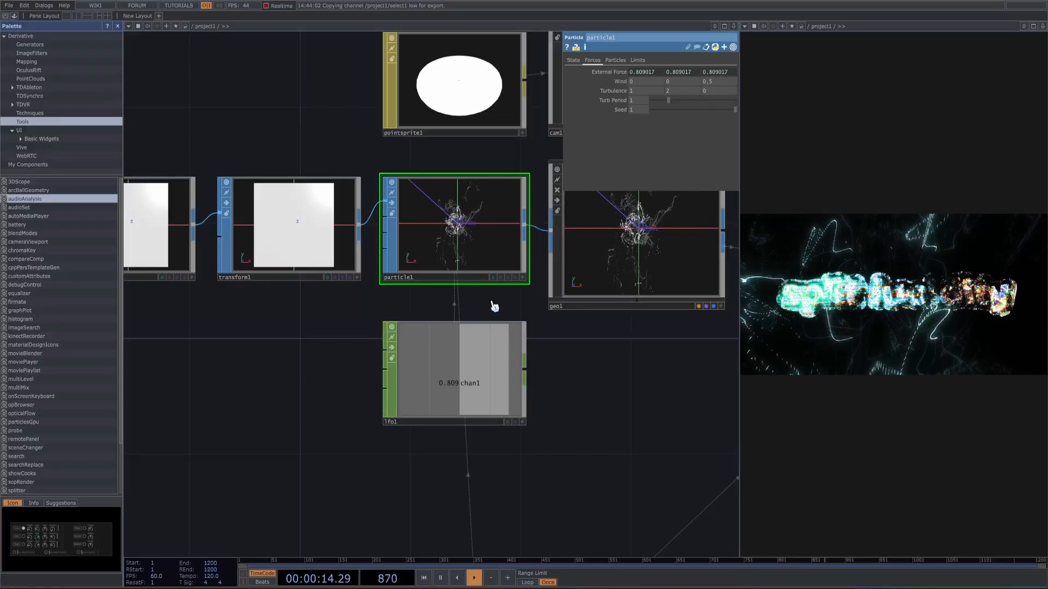
drag(494, 306, 497, 342)
click(490, 400)
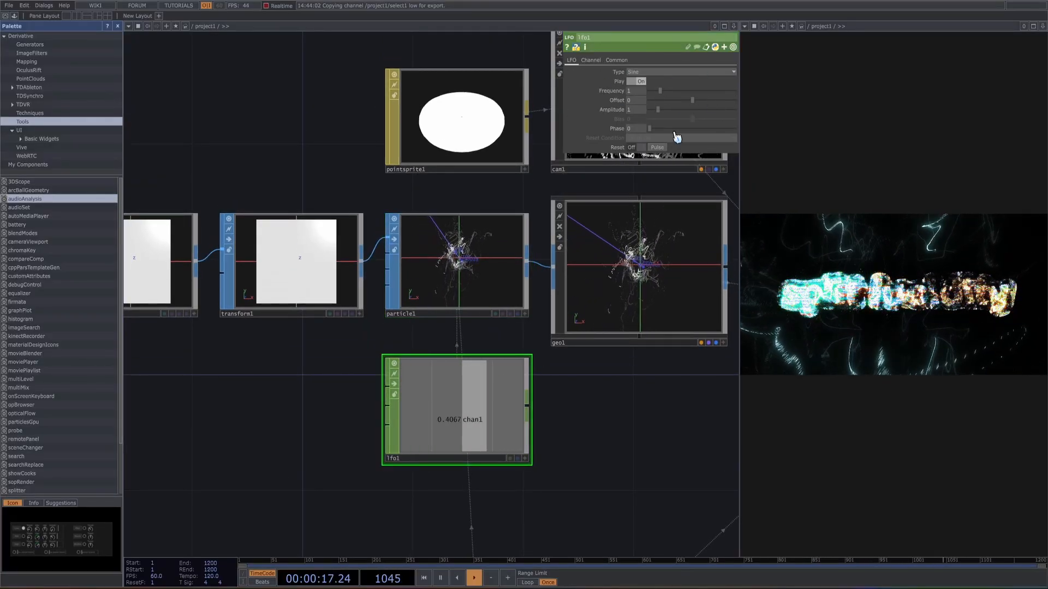
click(459, 273)
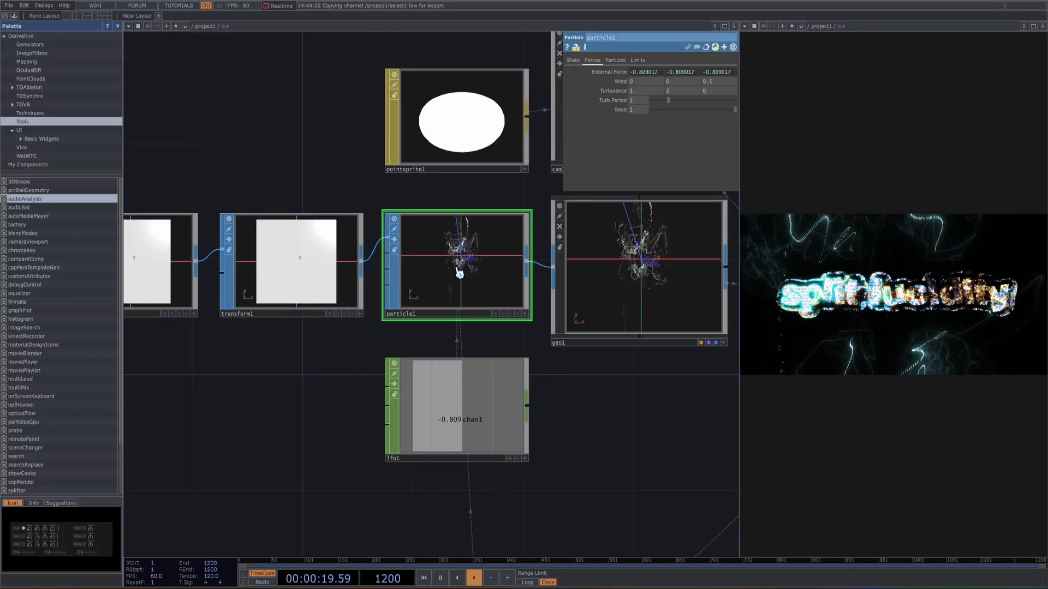
Step: Inspect pointsprite1's parameters and its position beside cam1, particle1 and geo1 in the network
drag(653, 403, 463, 456)
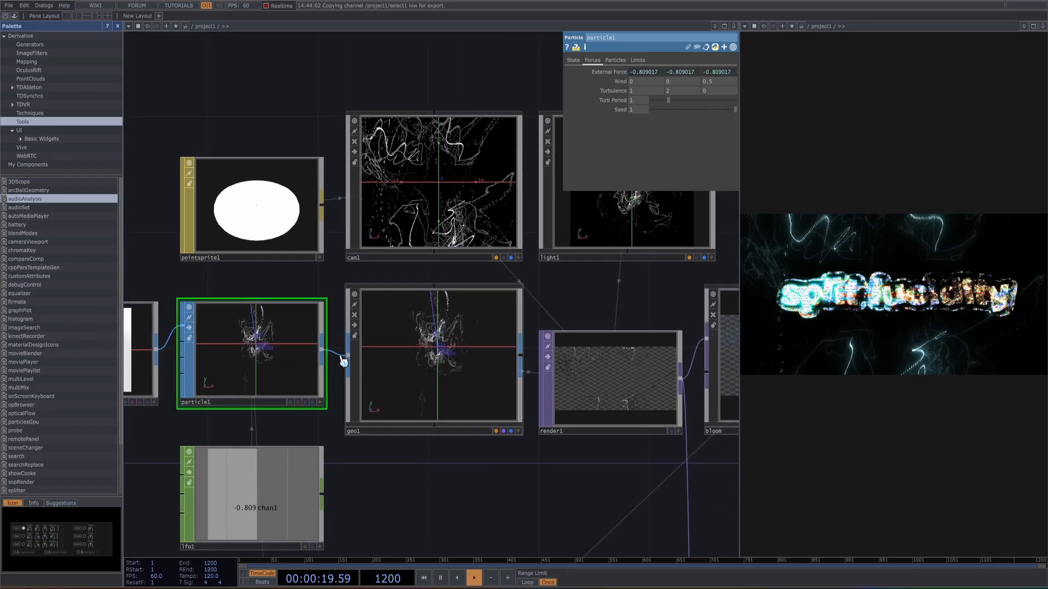
drag(446, 456, 424, 475)
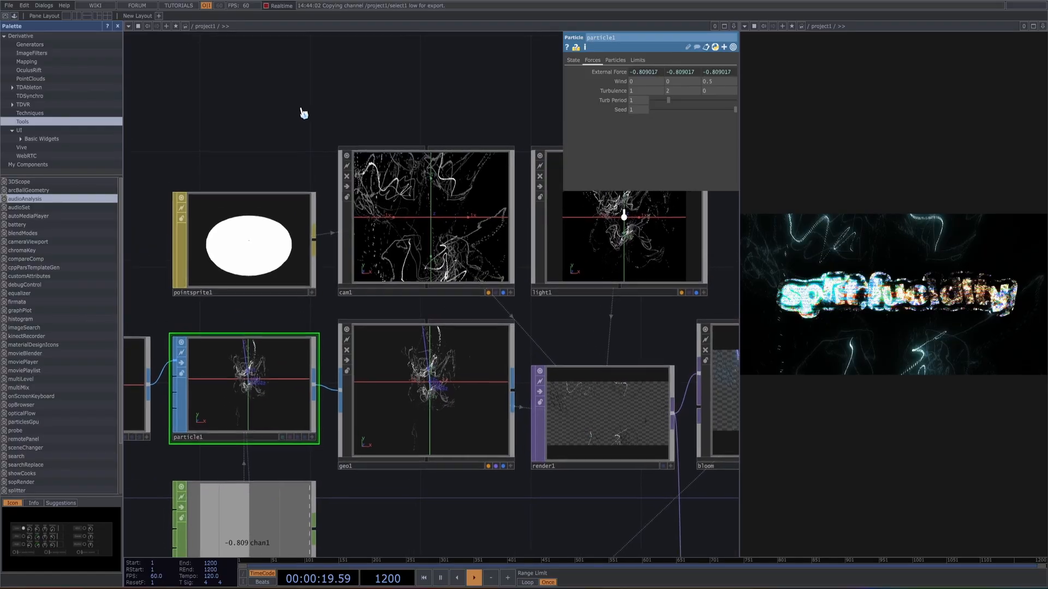
click(257, 264)
drag(315, 156, 268, 143)
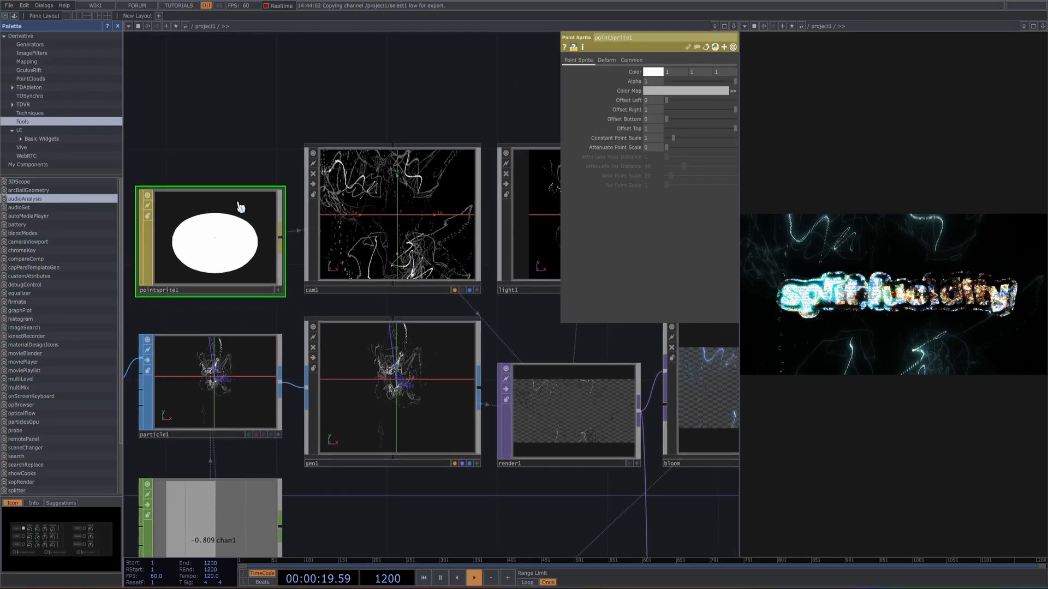
mouse_move(240, 205)
mouse_down()
mouse_move(238, 229)
mouse_move(240, 204)
mouse_up()
drag(290, 134, 343, 150)
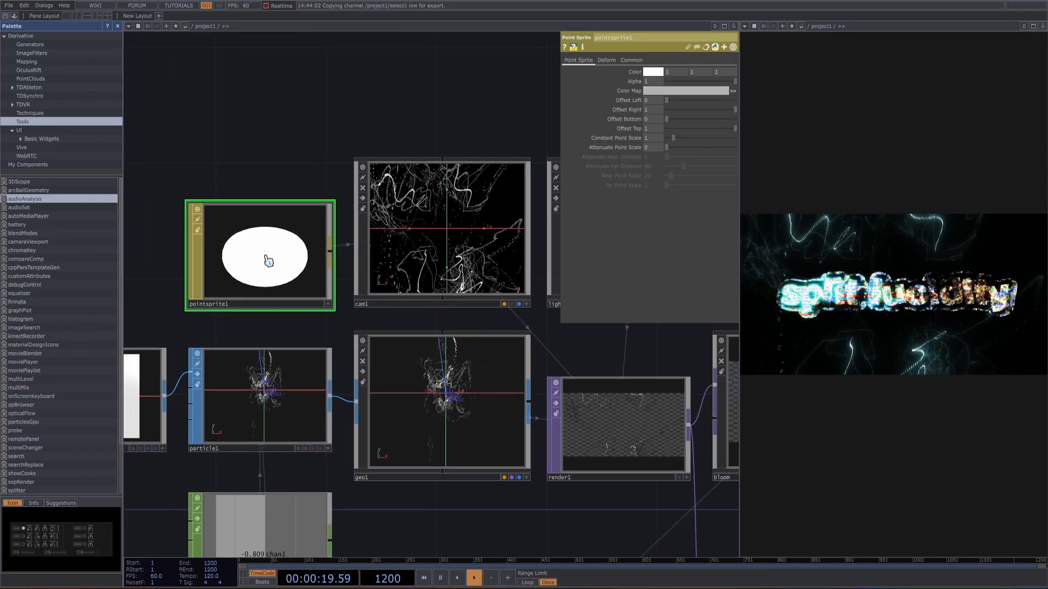
Step: Delete the pointsprite1 operator and undo the deletion
key(Delete)
drag(297, 262, 289, 259)
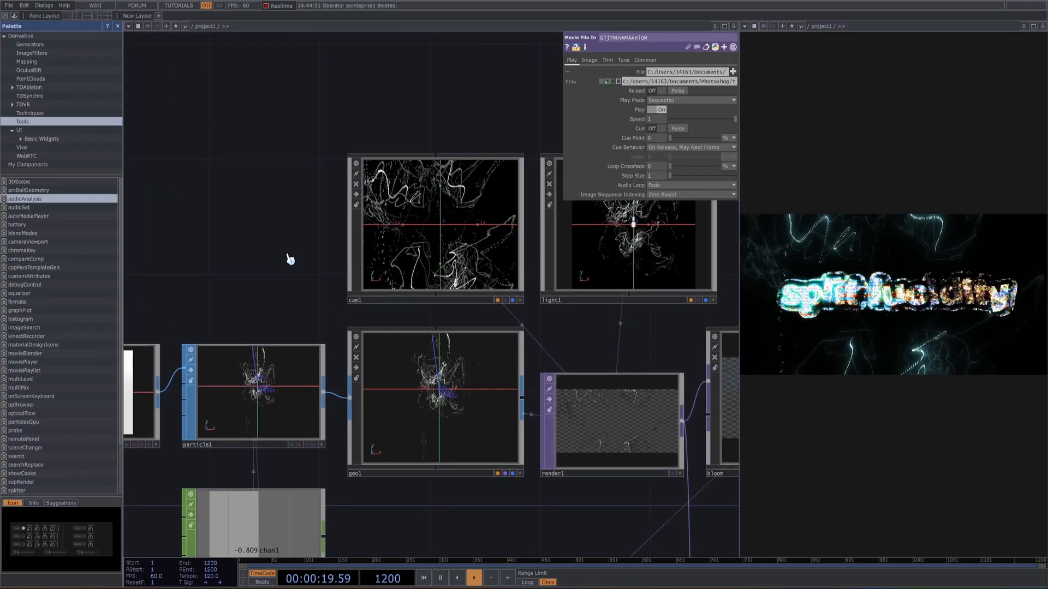
key(ctrl+z)
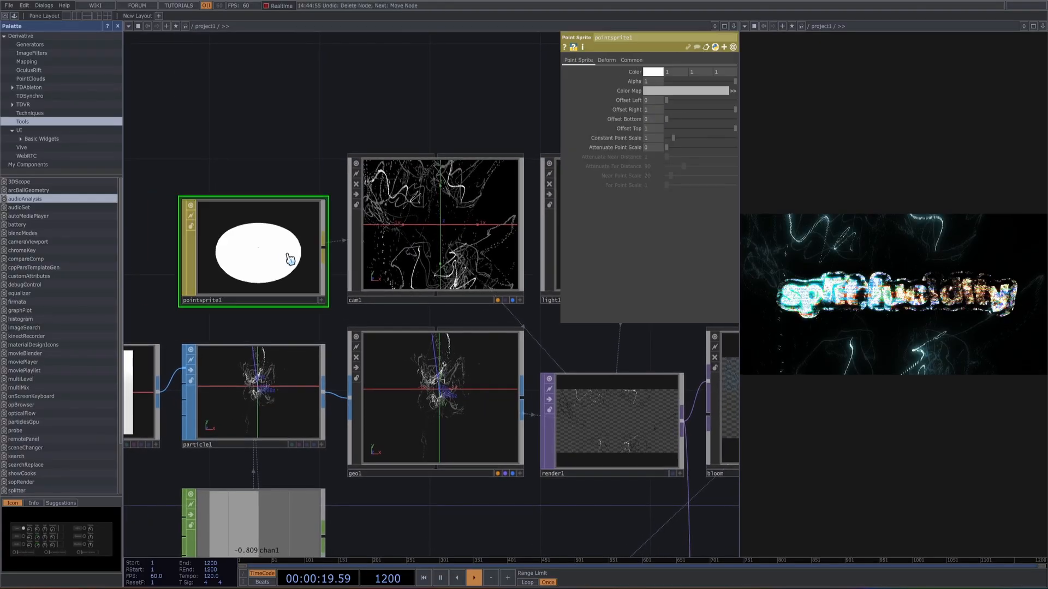
Step: Try applying pointsprite1 to geo1 as its material, replay the timeline from the start, and undo the assignment
drag(287, 258, 413, 364)
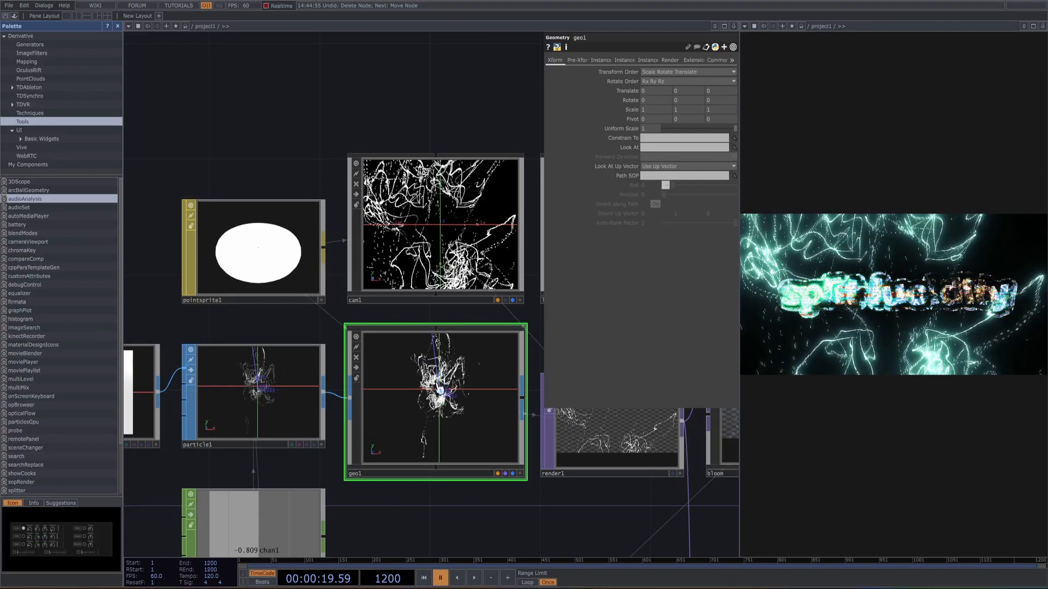
click(424, 578)
click(474, 578)
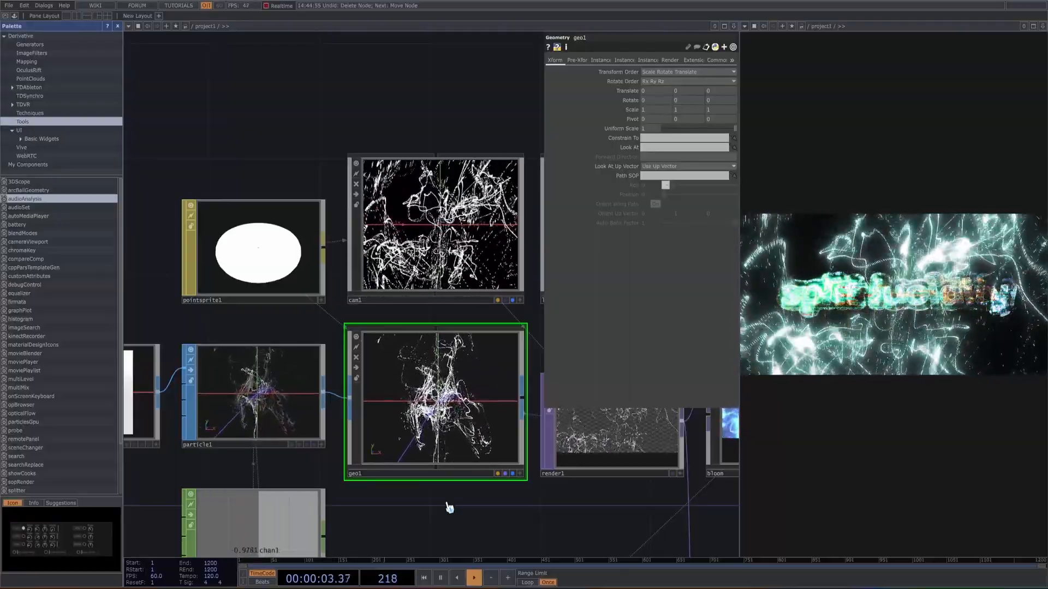
key(ctrl+z)
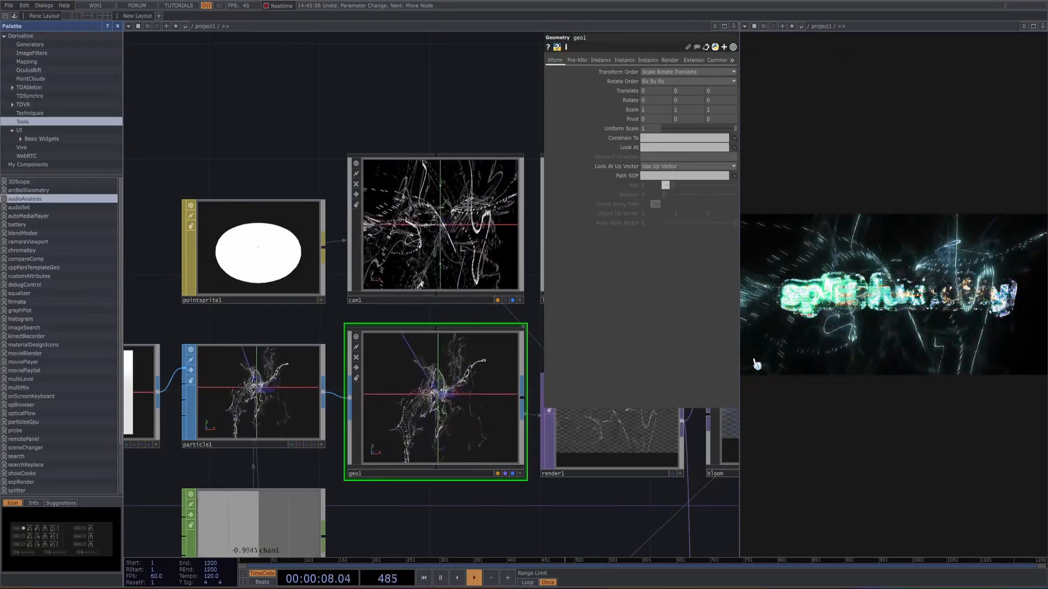
Step: Inspect render1's Common parameters and examine its preview up close
drag(524, 536, 344, 465)
click(453, 398)
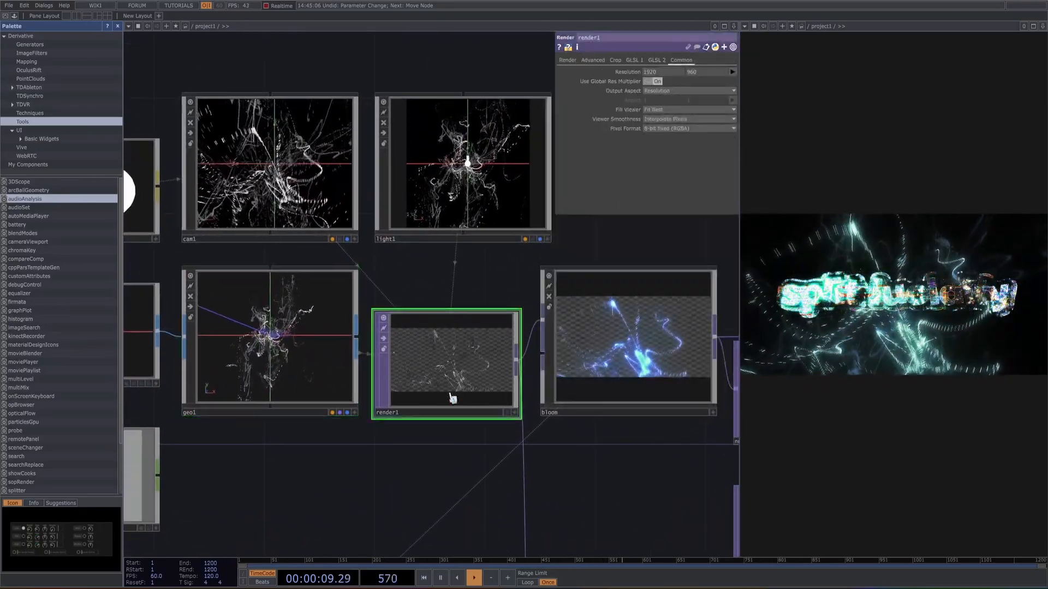
mouse_move(412, 458)
mouse_down()
mouse_move(435, 456)
mouse_move(419, 440)
mouse_up()
scroll(414, 456, up, 3)
drag(472, 416, 419, 426)
drag(643, 434, 528, 461)
Step: Open bloom's parameters and check the expression that drives its Bloom Level
click(568, 408)
drag(628, 470, 477, 423)
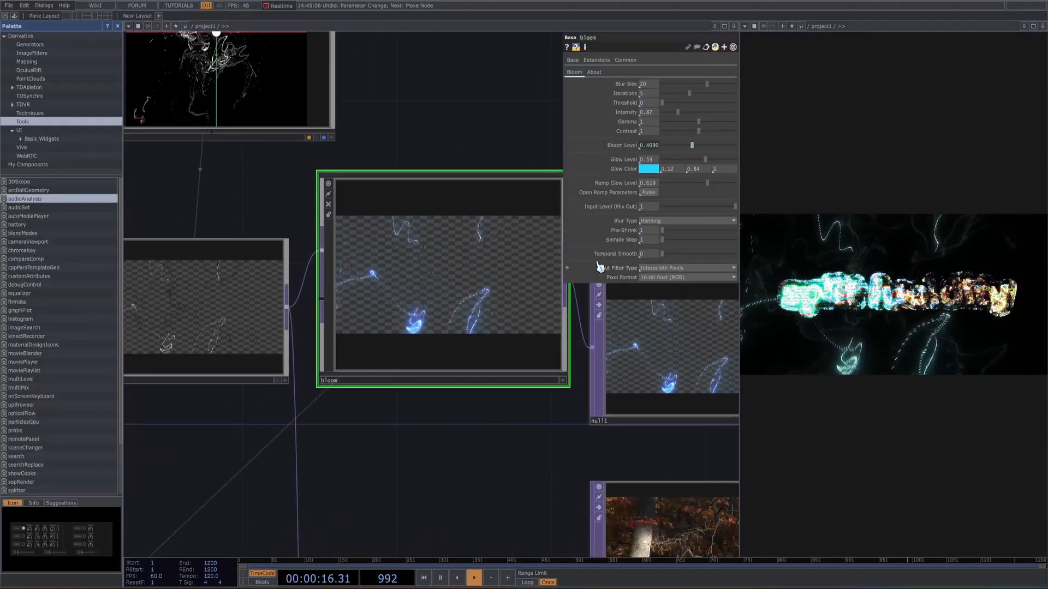
click(567, 145)
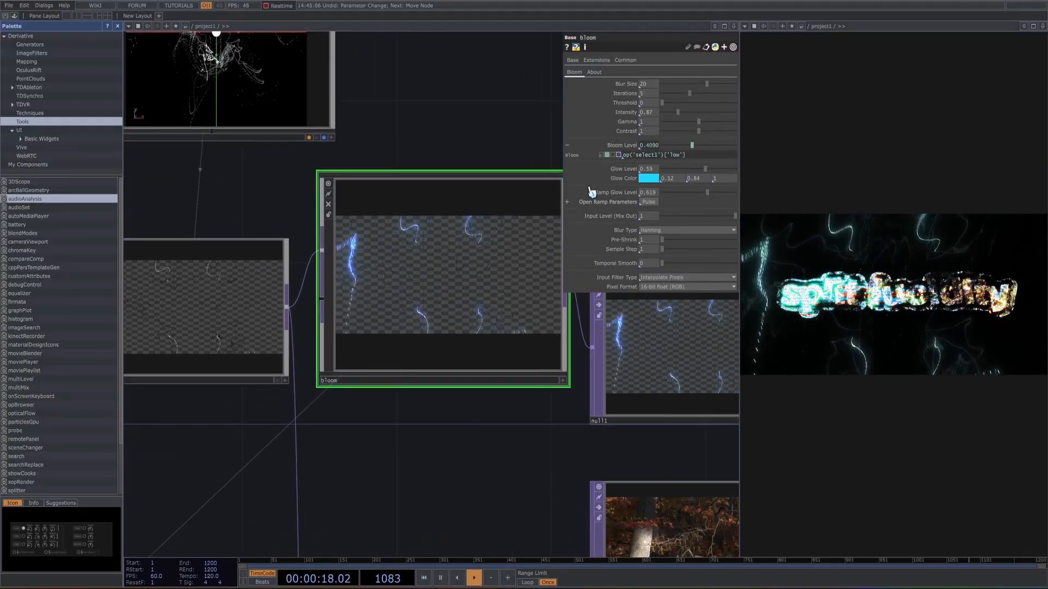
click(613, 146)
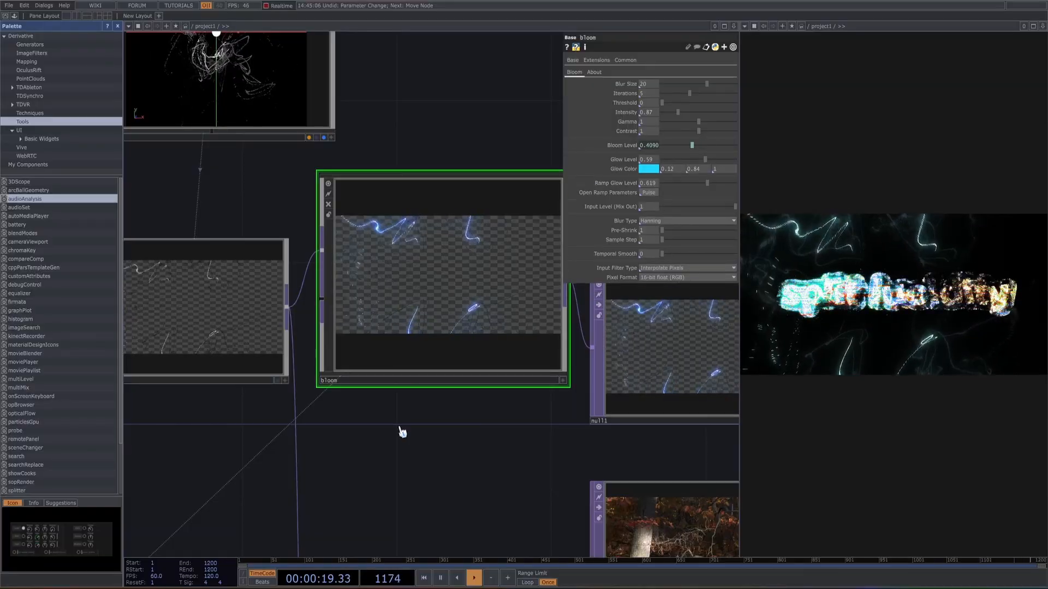
Step: Try to link select1's low channel to bloom's Bloom Level, dismissing the channel export options
scroll(402, 432, down, 5)
drag(320, 503, 451, 274)
scroll(371, 347, up, 2)
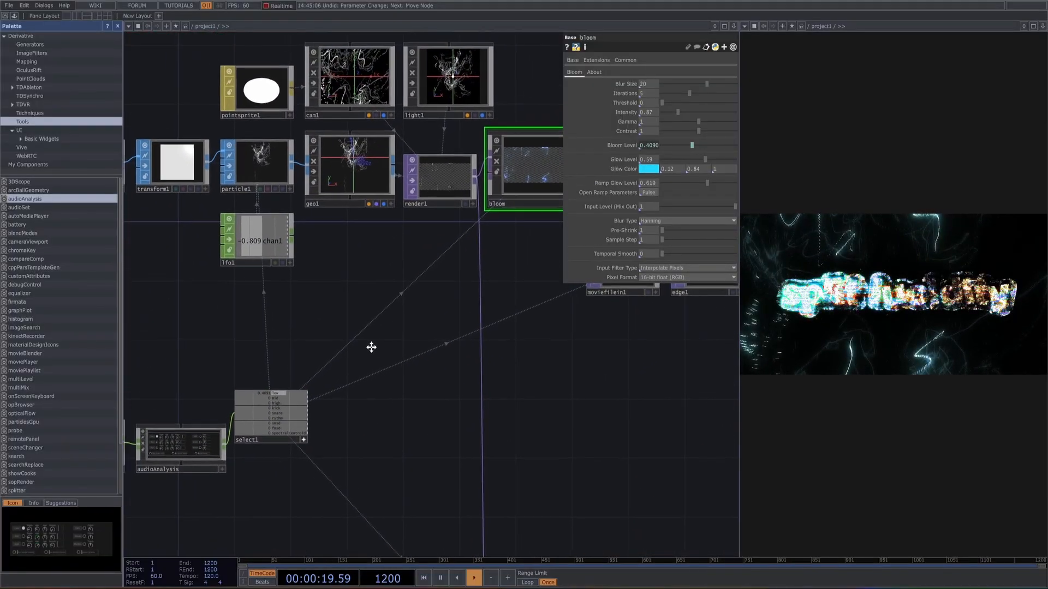
drag(371, 347, 354, 362)
drag(262, 410, 368, 361)
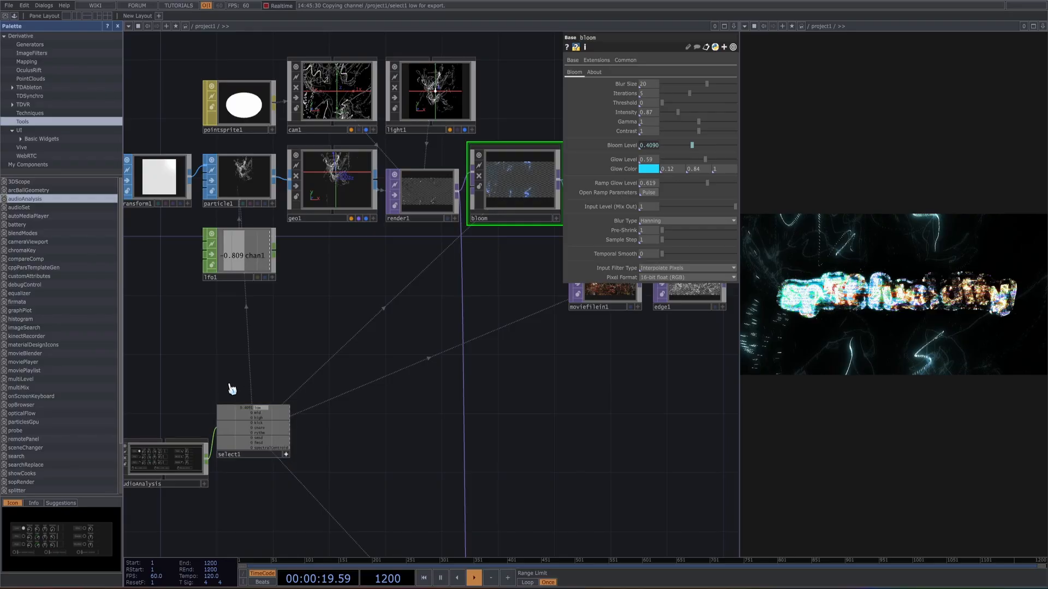
drag(232, 388, 194, 399)
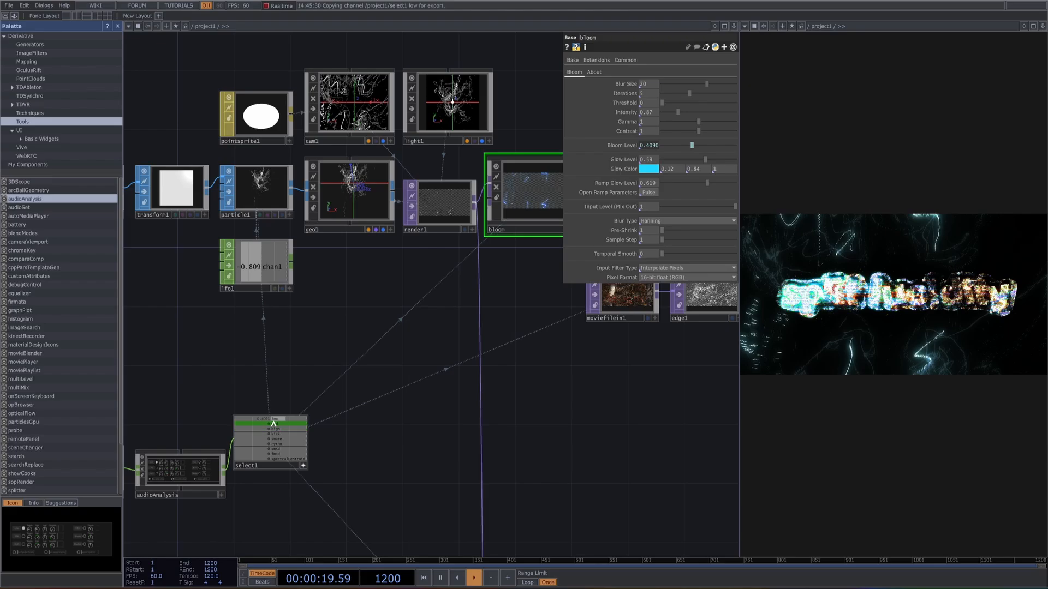
drag(304, 413, 550, 181)
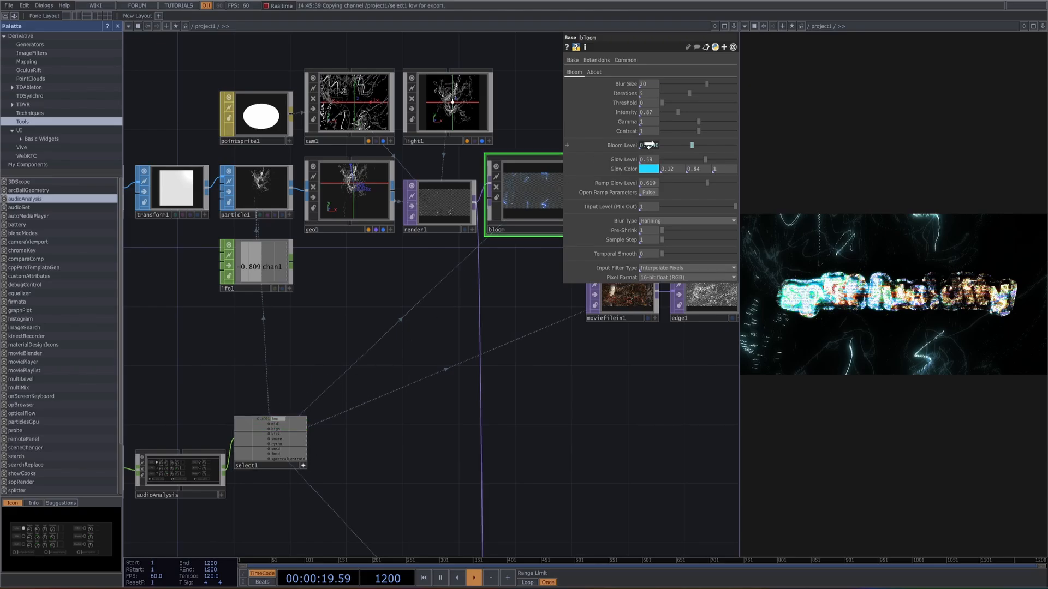
drag(650, 148, 649, 147)
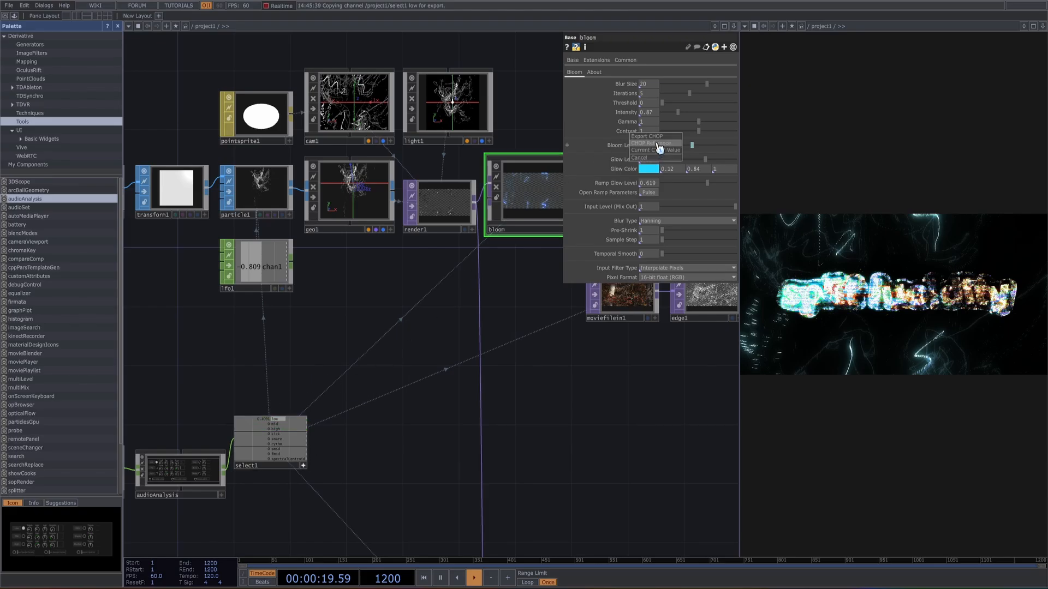
click(509, 319)
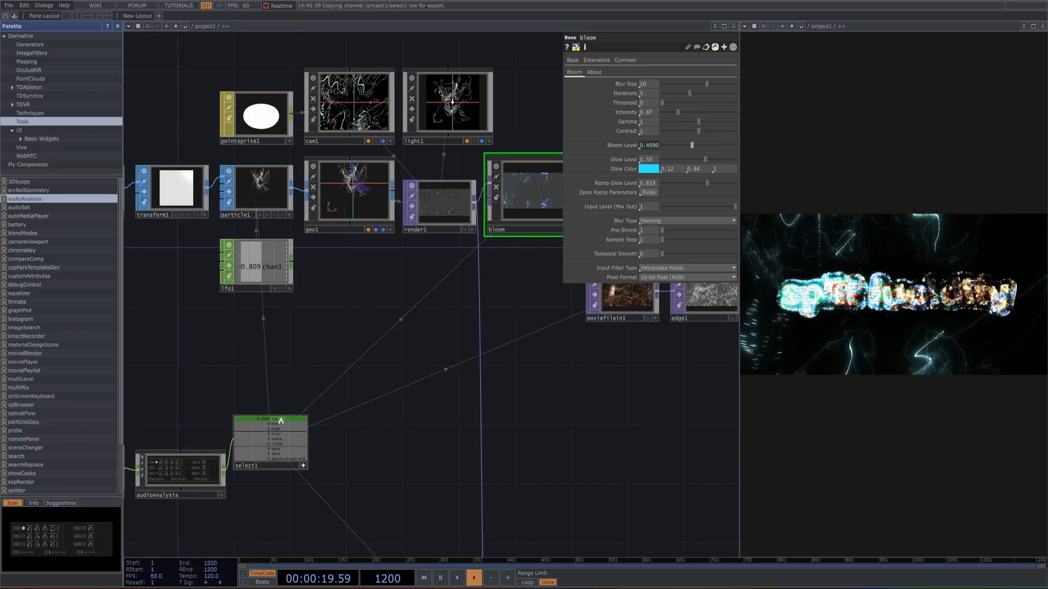
Step: Replay the timeline from the start while trying a higher Threshold on bloom, restoring the Threshold to 0
scroll(404, 381, up, 8)
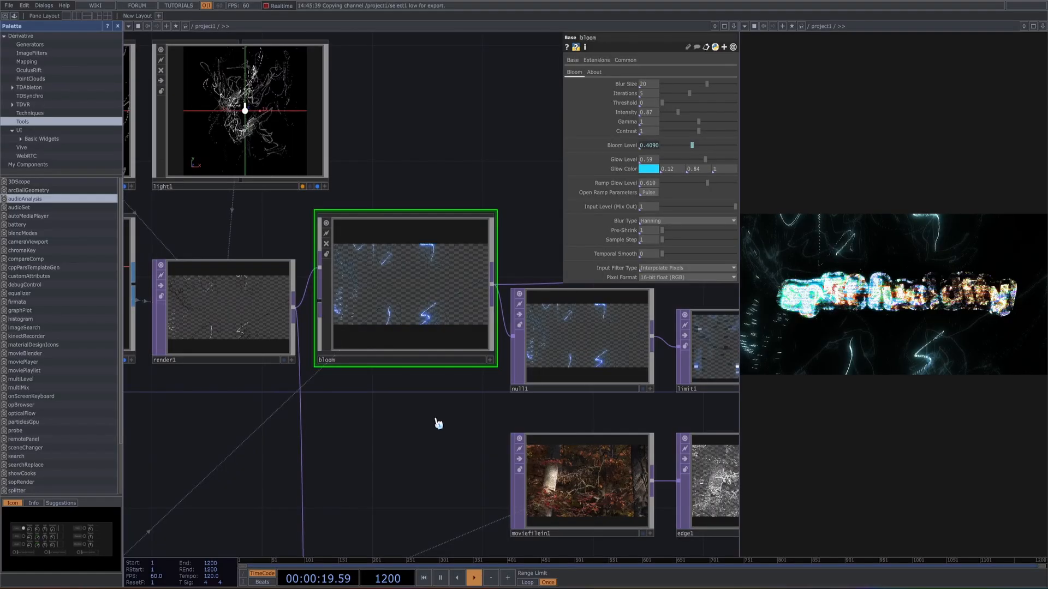
click(424, 578)
click(474, 578)
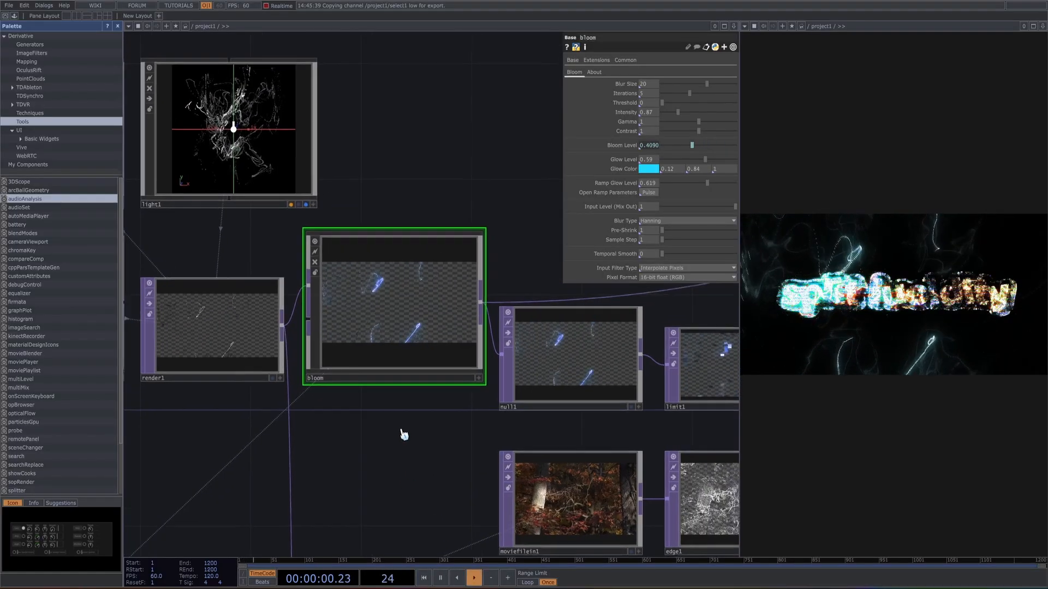
scroll(403, 397, up, 5)
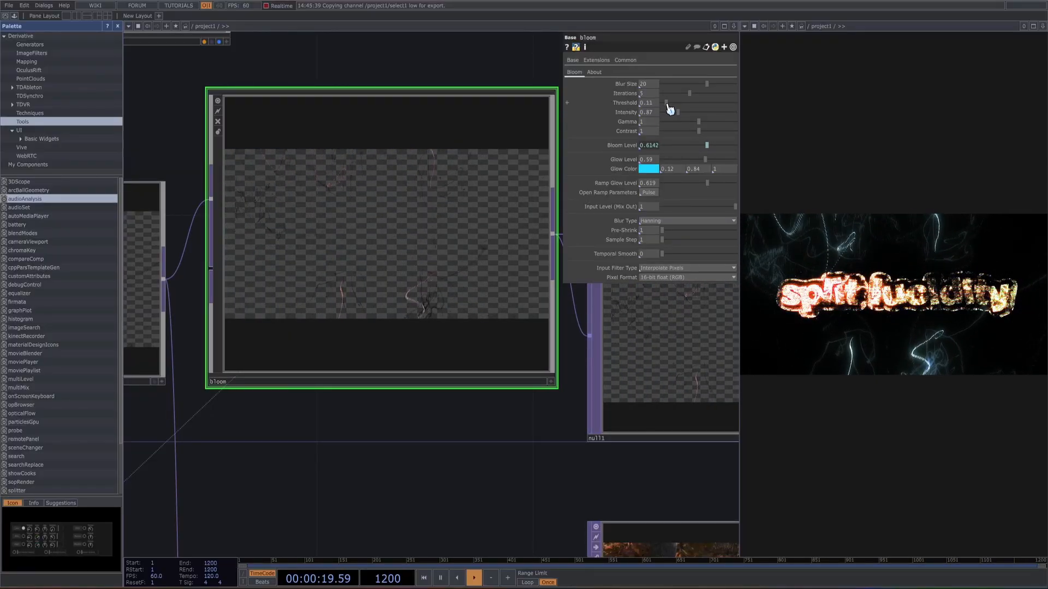
click(425, 581)
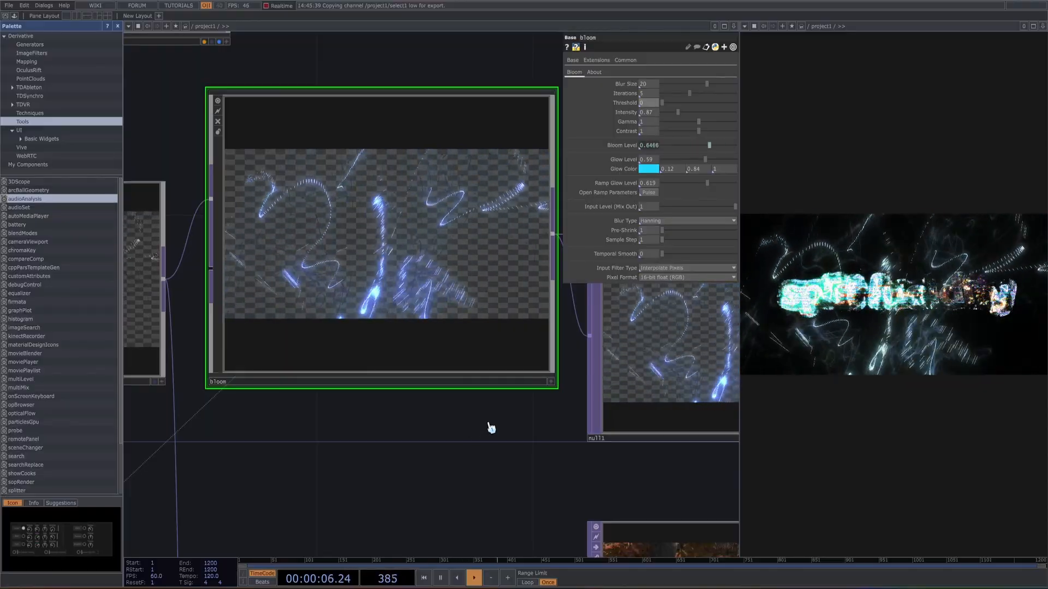
Step: Examine bloom's preview against the render1 and null1 operators on either side of it
drag(517, 434, 415, 414)
scroll(489, 478, down, 5)
scroll(459, 413, up, 4)
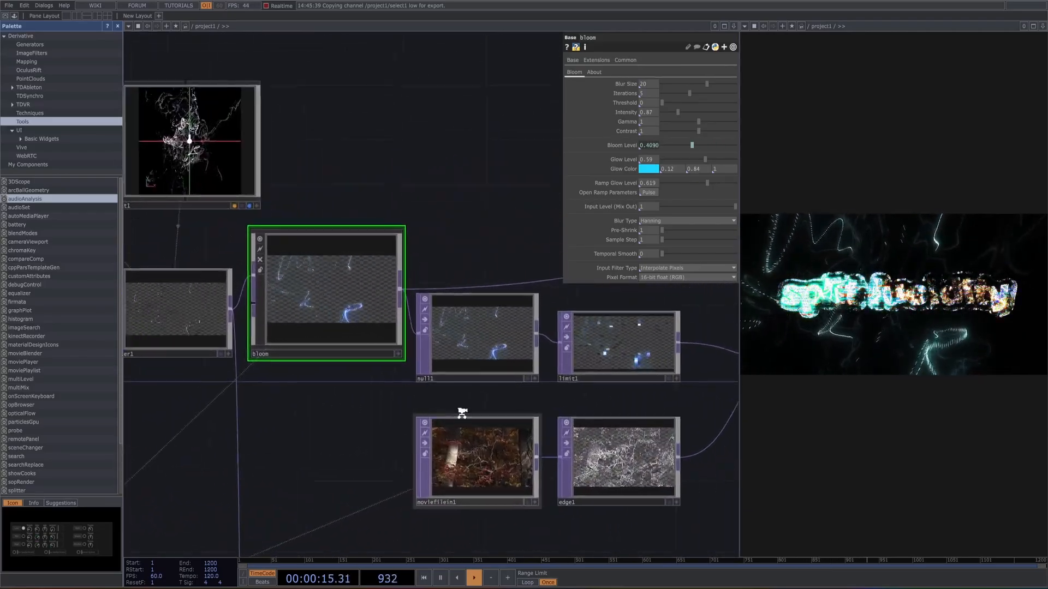
drag(509, 418, 720, 427)
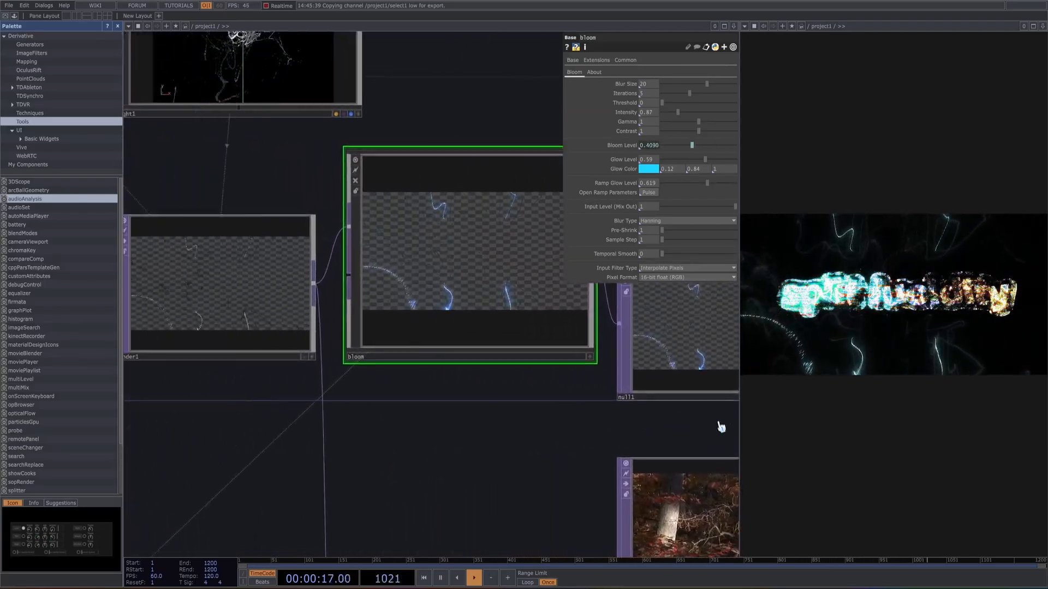
scroll(469, 420, down, 6)
scroll(548, 428, up, 4)
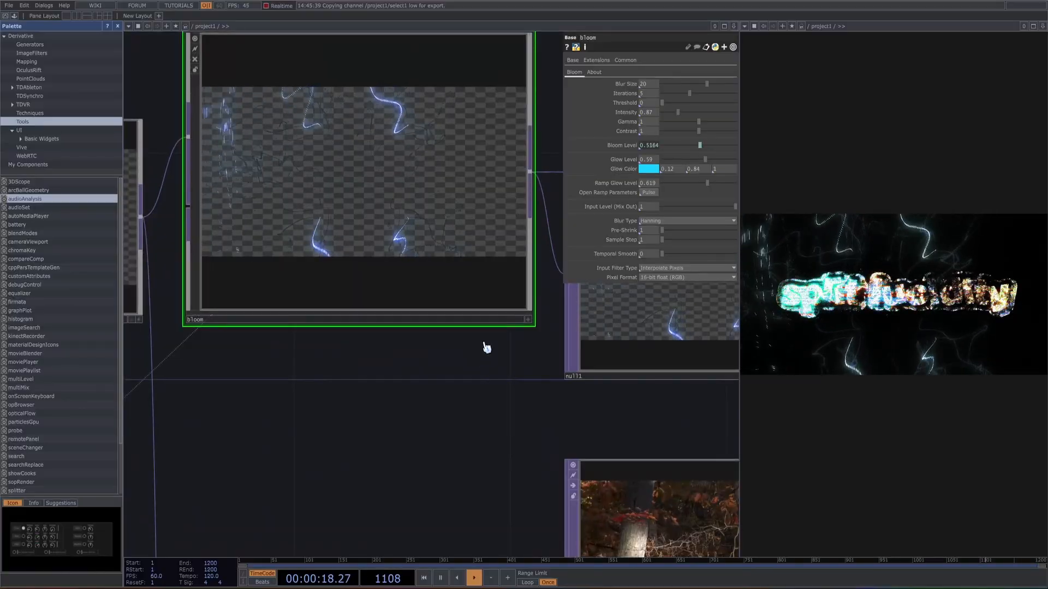
drag(484, 346, 493, 393)
Step: Follow bloom's output to null1 and limit1, and open null1's parameters
drag(596, 449, 421, 456)
scroll(433, 411, down, 5)
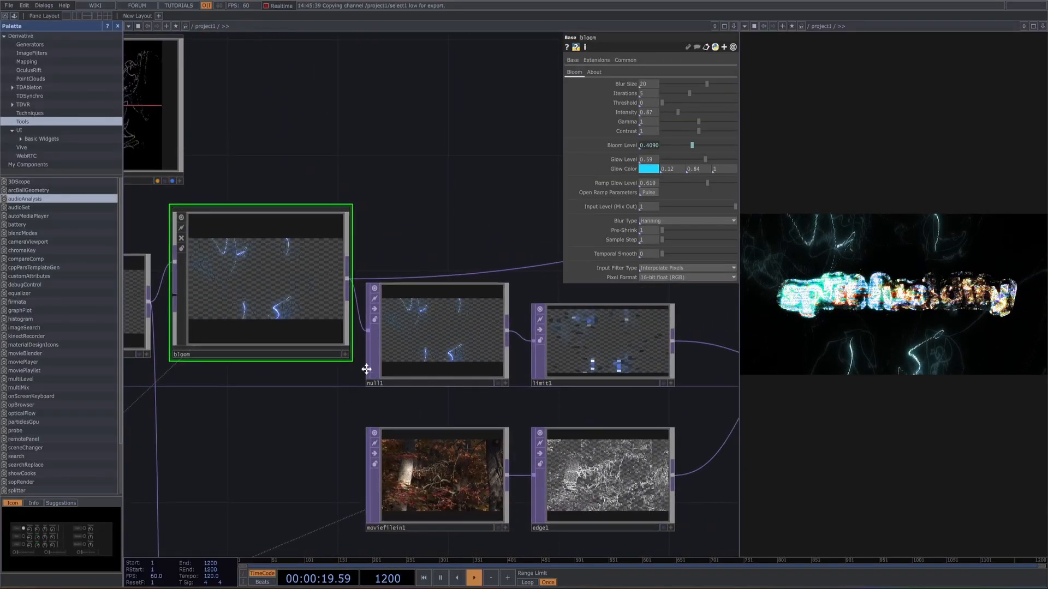
click(375, 292)
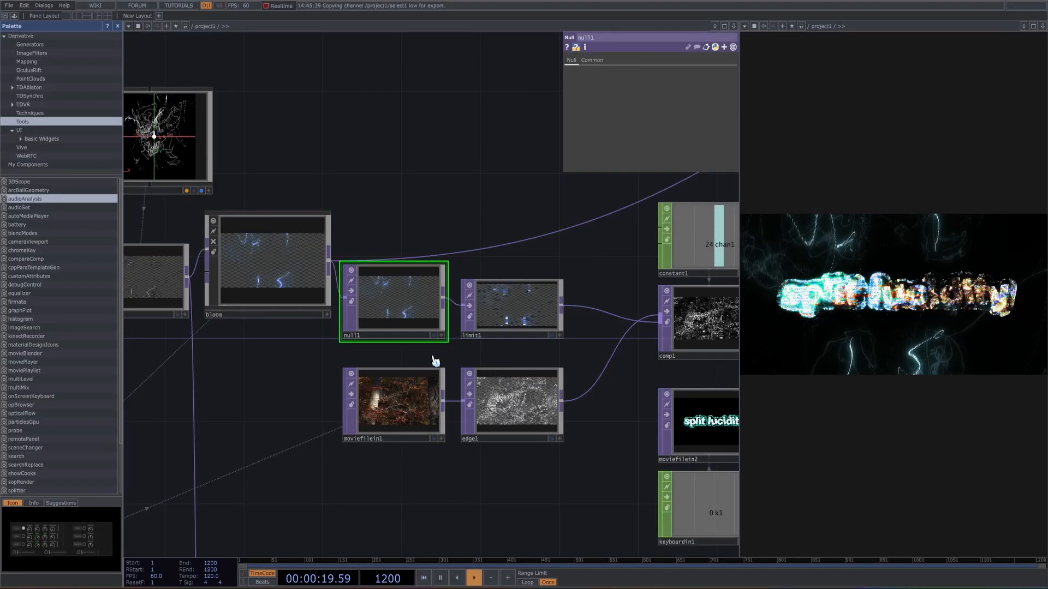
drag(435, 358, 510, 367)
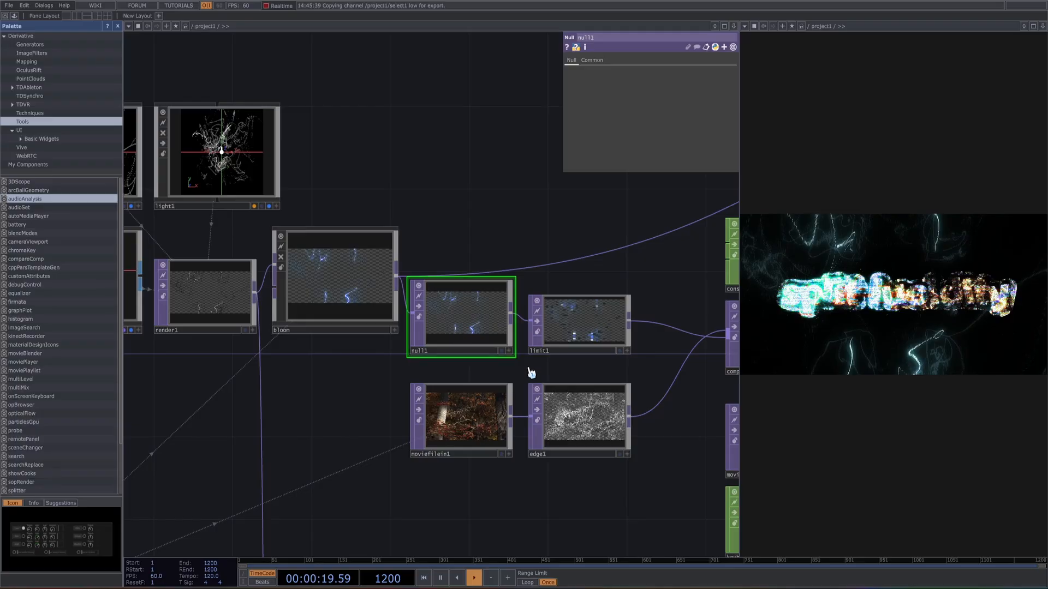
Step: Compare the parameters of edge1, moviefilein1, null1 and limit1 in the two branches that feed comp1
drag(570, 374, 445, 369)
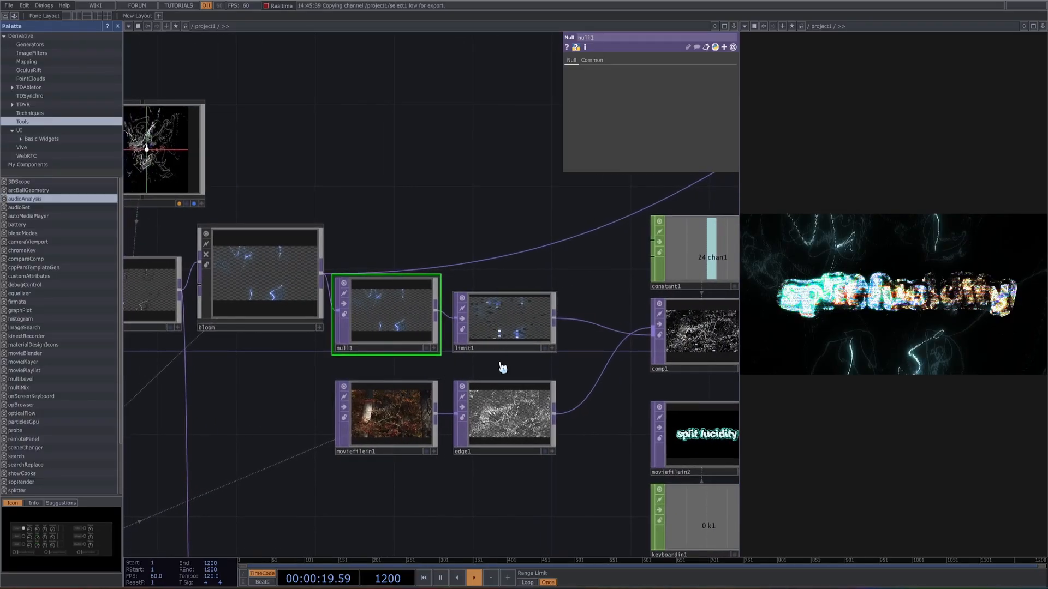
click(509, 410)
click(390, 415)
click(398, 343)
click(508, 319)
click(508, 417)
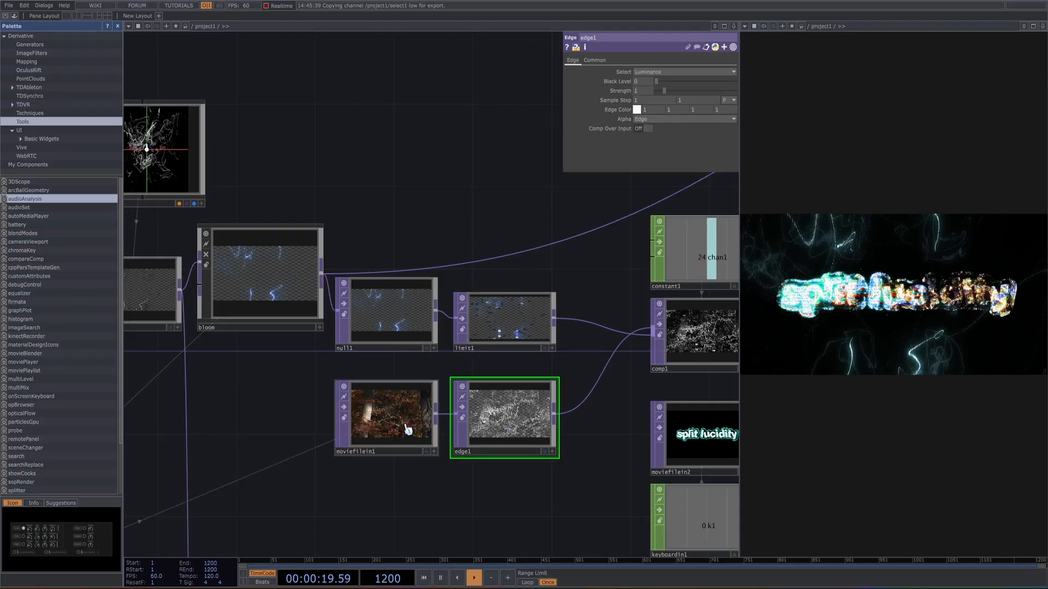
click(404, 423)
click(402, 325)
click(507, 428)
click(403, 424)
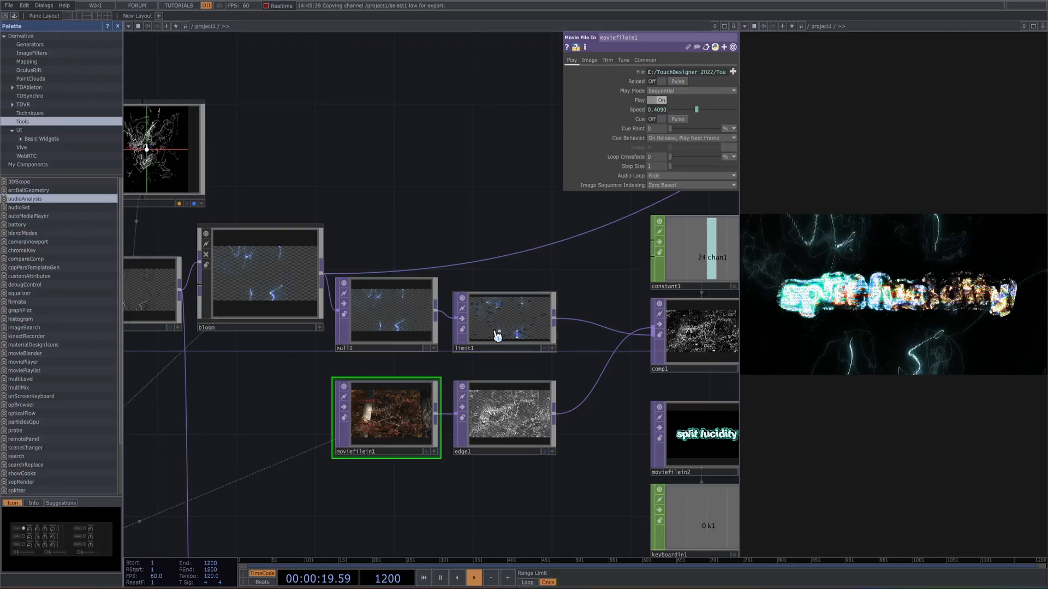
click(496, 332)
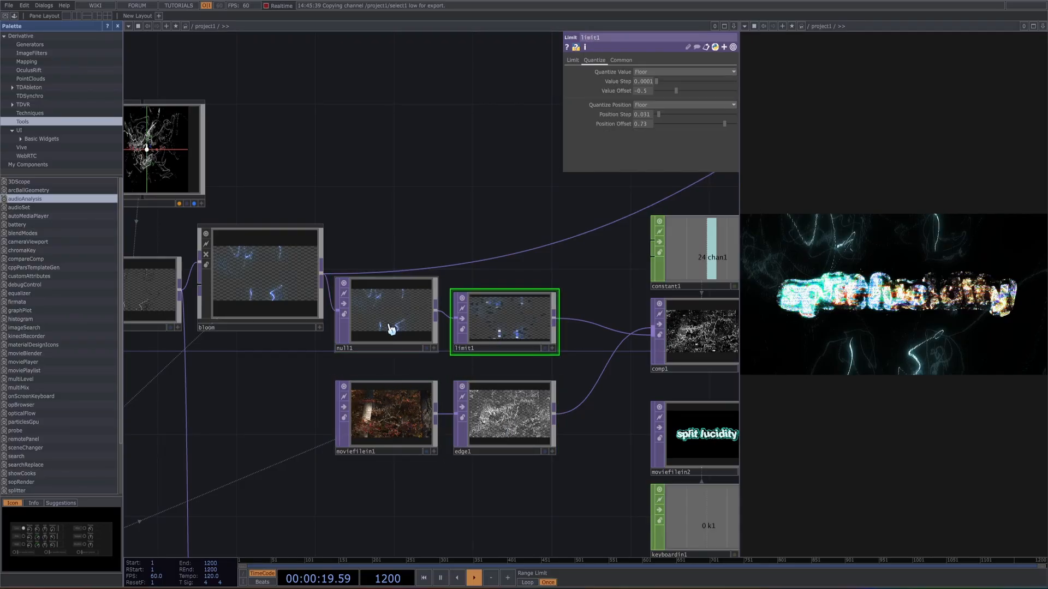
click(369, 320)
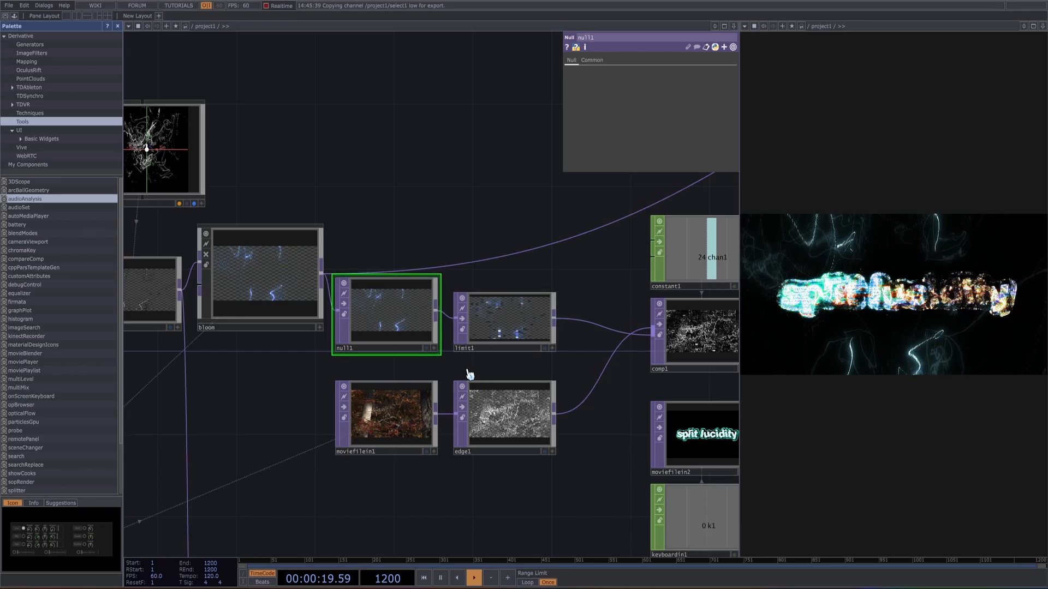
Step: Open limit1's Quantize parameters and examine its pixelated preview up close
scroll(472, 368, up, 3)
drag(472, 368, 368, 390)
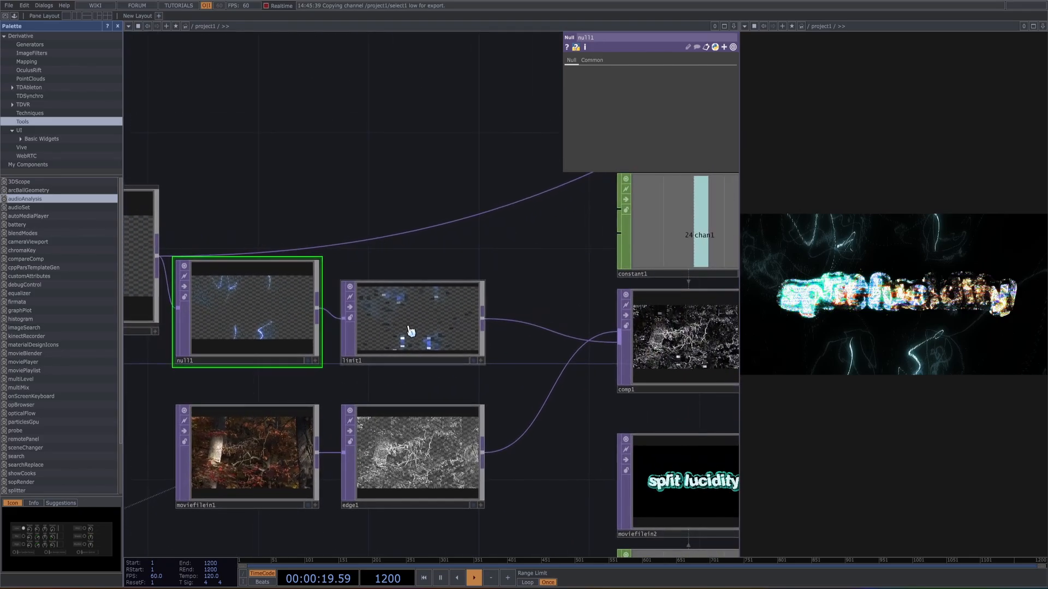
click(408, 331)
drag(562, 255, 564, 281)
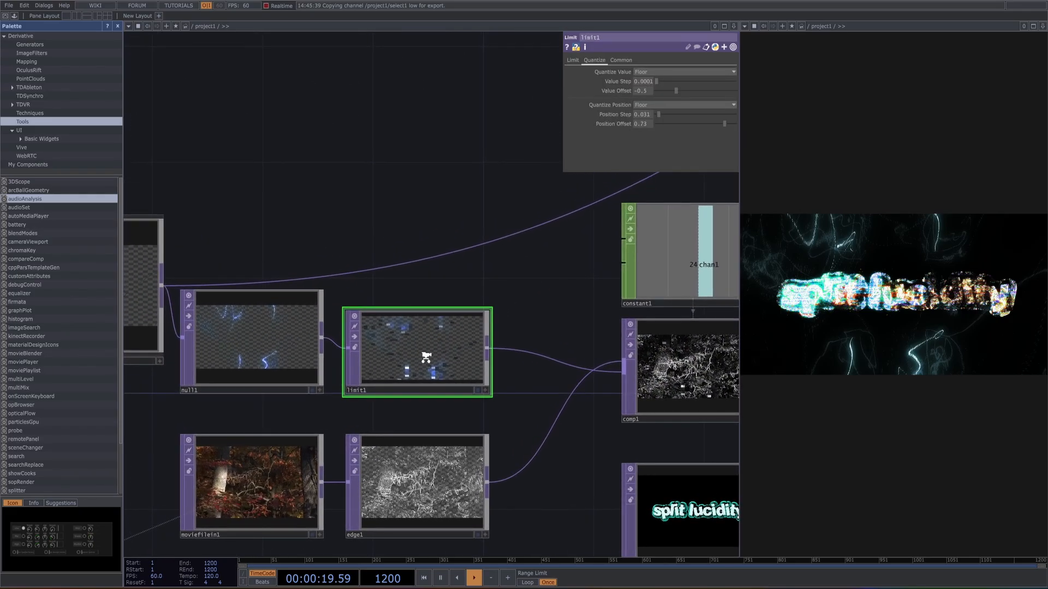
scroll(426, 365, up, 3)
Step: Replay the timeline from the start with the output viewer temporarily enlarged, pausing around frame 573
key(space)
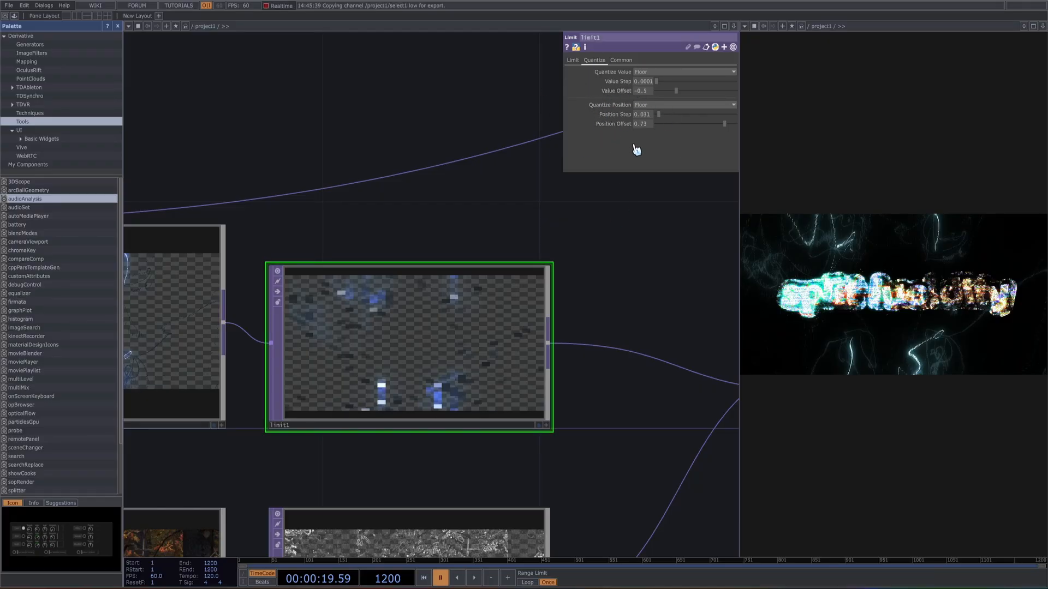
click(423, 578)
click(474, 578)
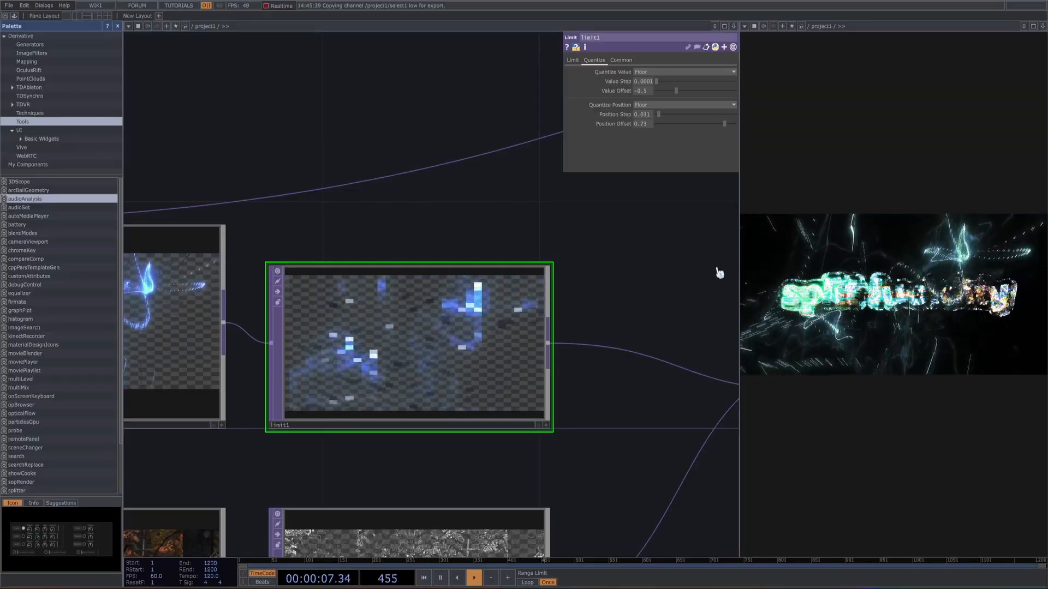
drag(740, 271, 397, 271)
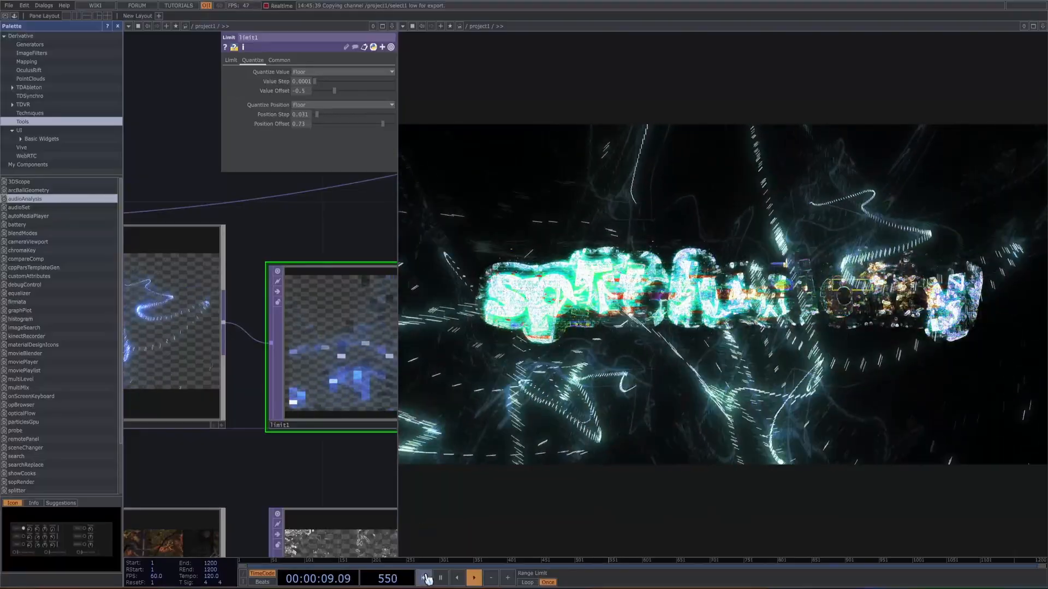
key(space)
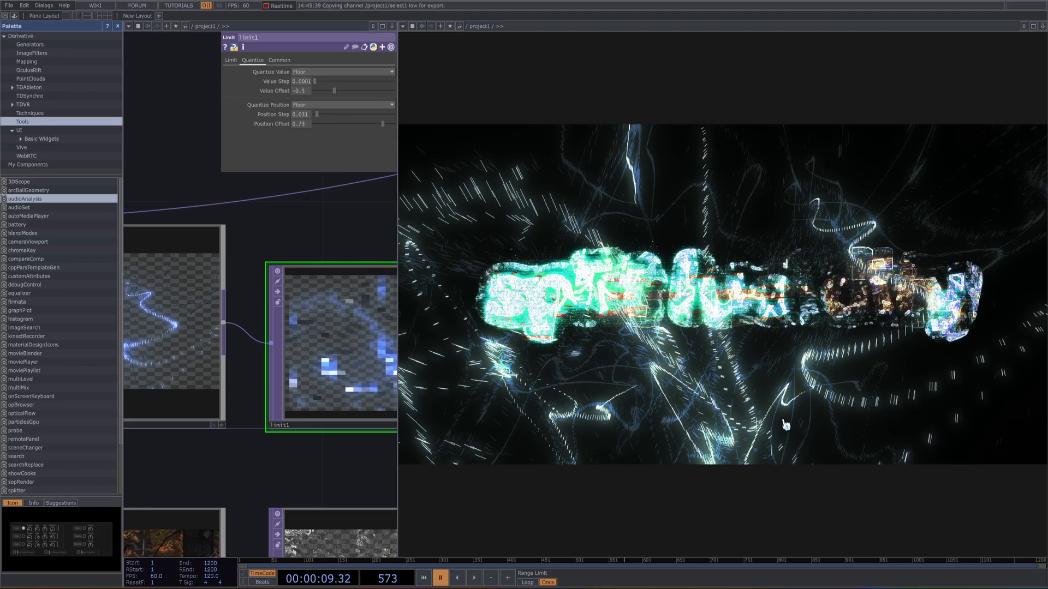
drag(398, 420, 783, 420)
Step: Open moviefilein1's Play parameters and trace its output through edge1 towards comp1
scroll(530, 459, down, 5)
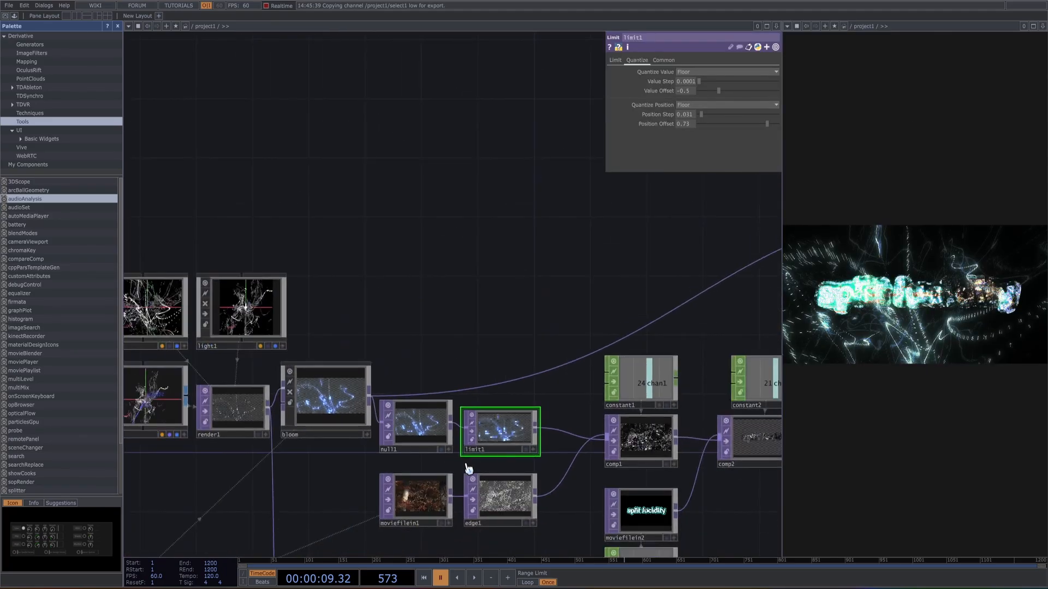
drag(559, 346, 572, 302)
scroll(404, 505, up, 5)
click(390, 414)
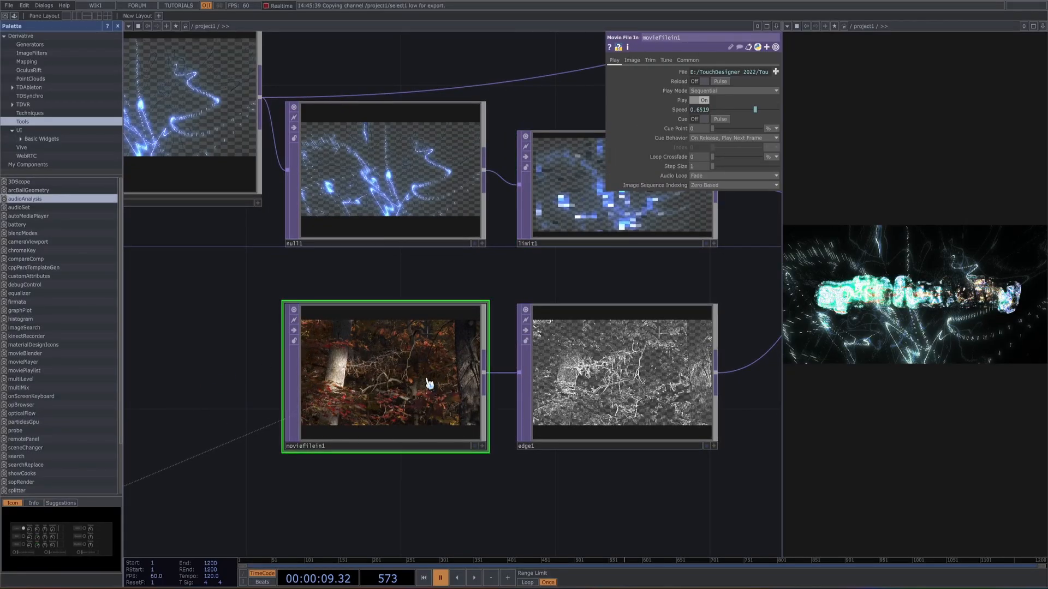
drag(697, 477, 465, 468)
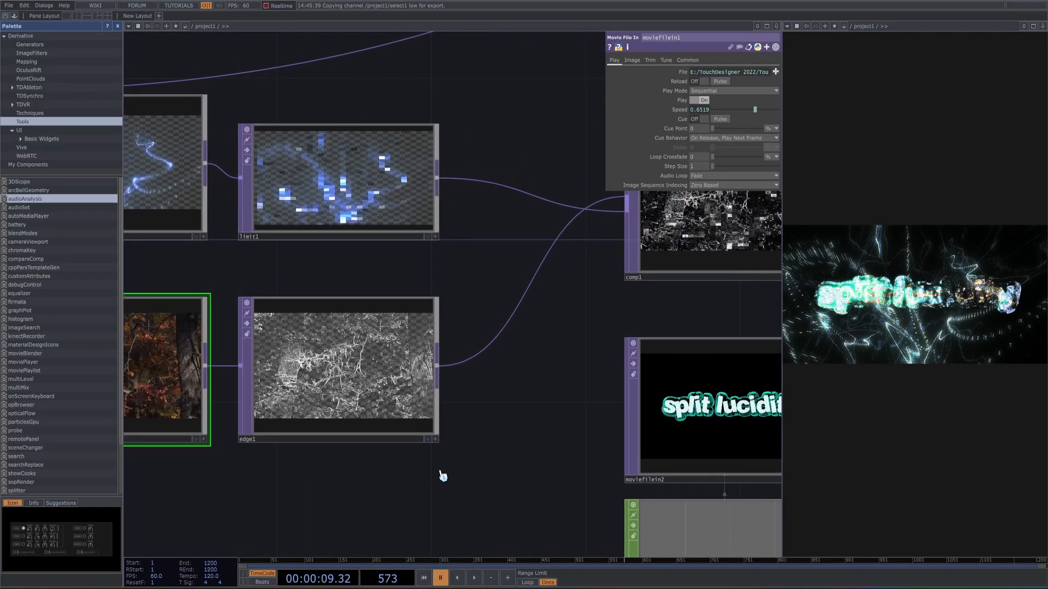
drag(357, 486, 517, 480)
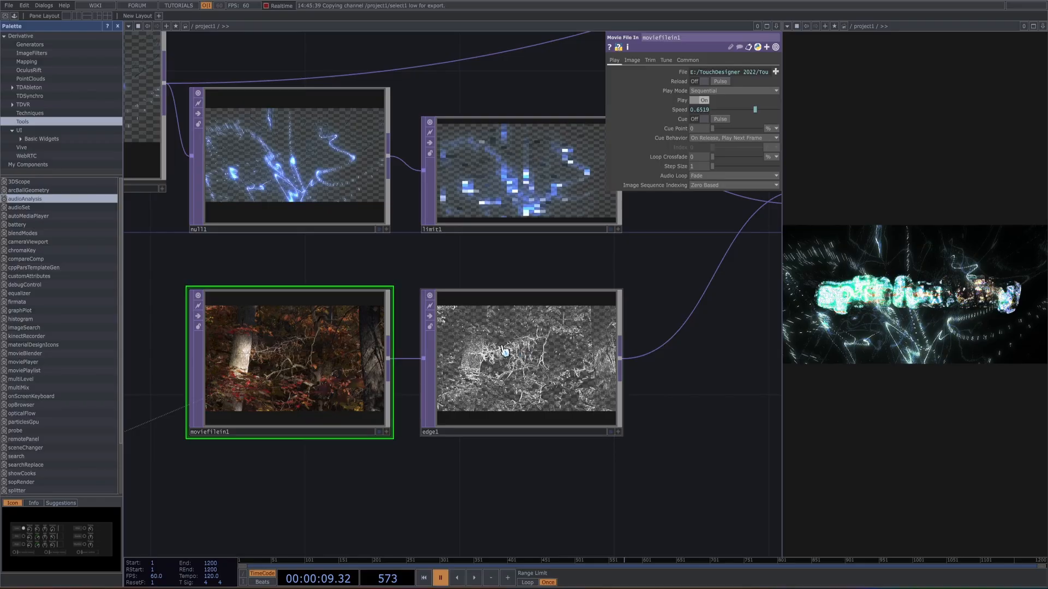
Step: Open edge1's parameters and compare its detailed edge preview with the moviefilein1 source
click(526, 353)
click(307, 351)
click(544, 374)
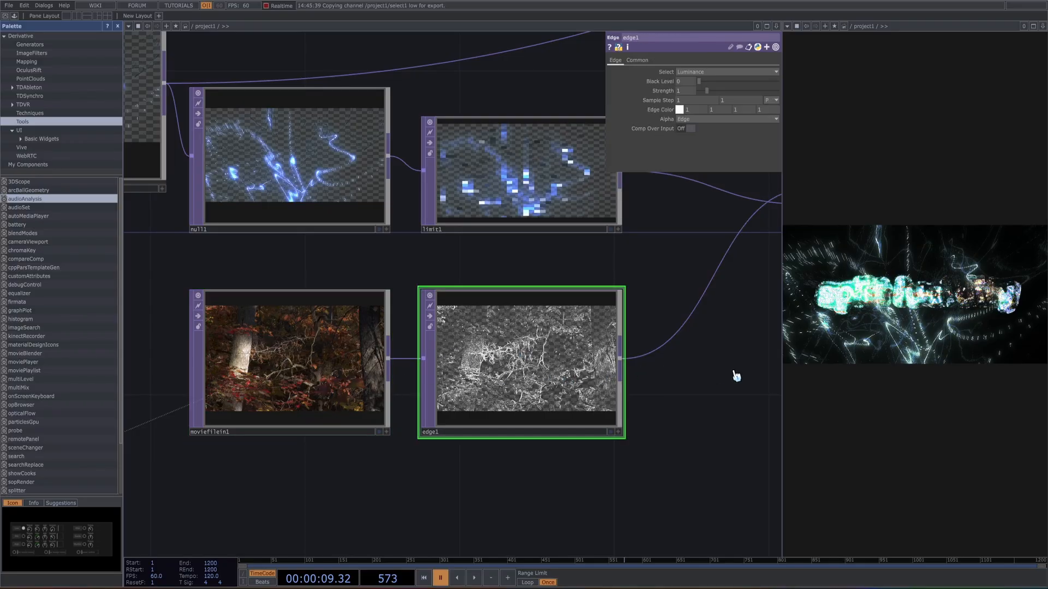
drag(603, 419, 457, 474)
scroll(362, 421, up, 5)
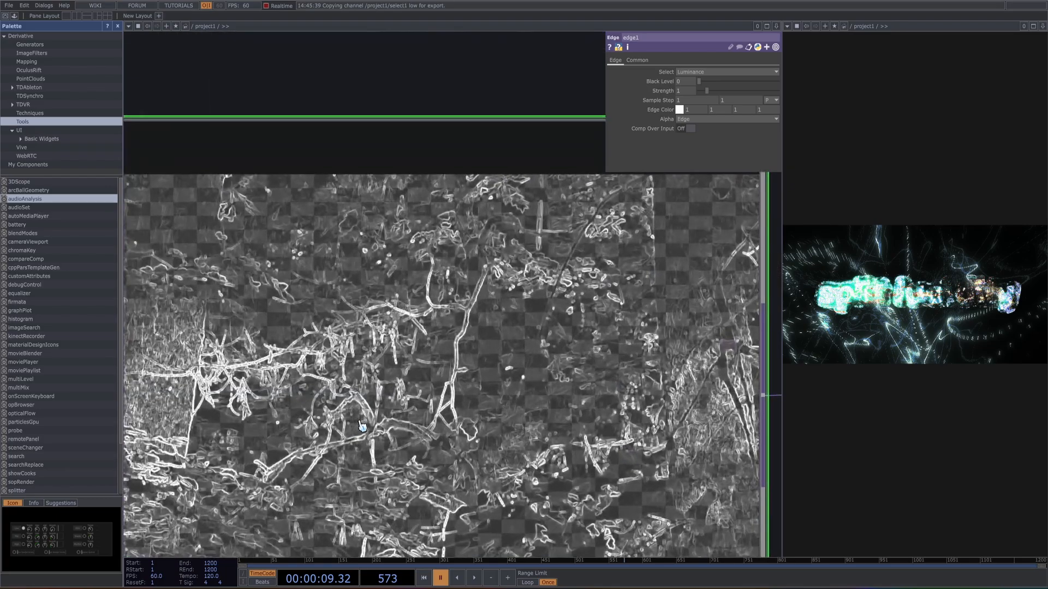
scroll(349, 417, down, 5)
Step: Examine how comp1 combines edge1 and limit1, and check constant1, which drives its Operation parameter
drag(482, 446, 334, 520)
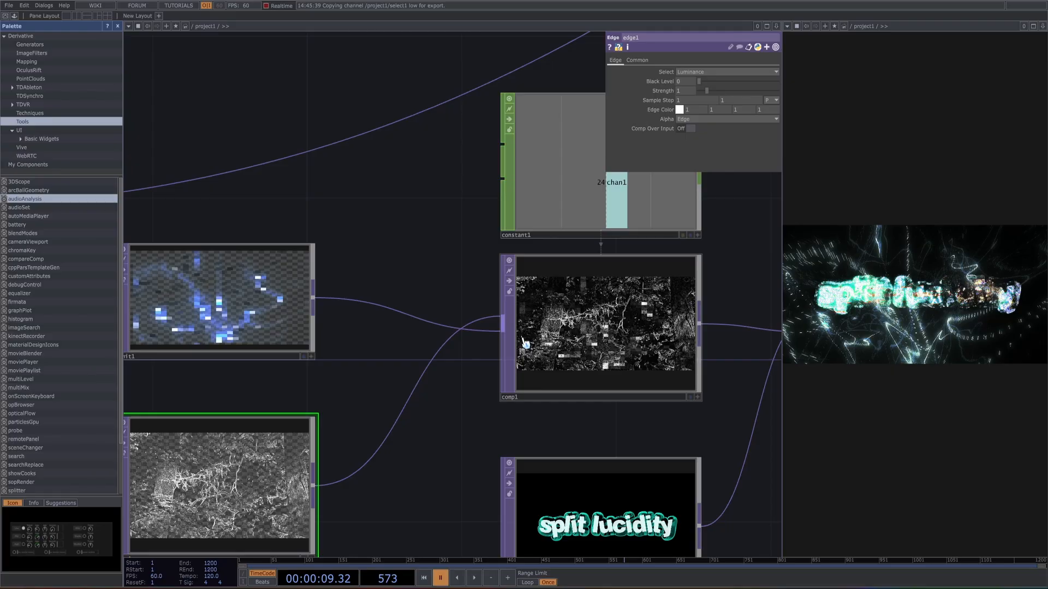
click(584, 342)
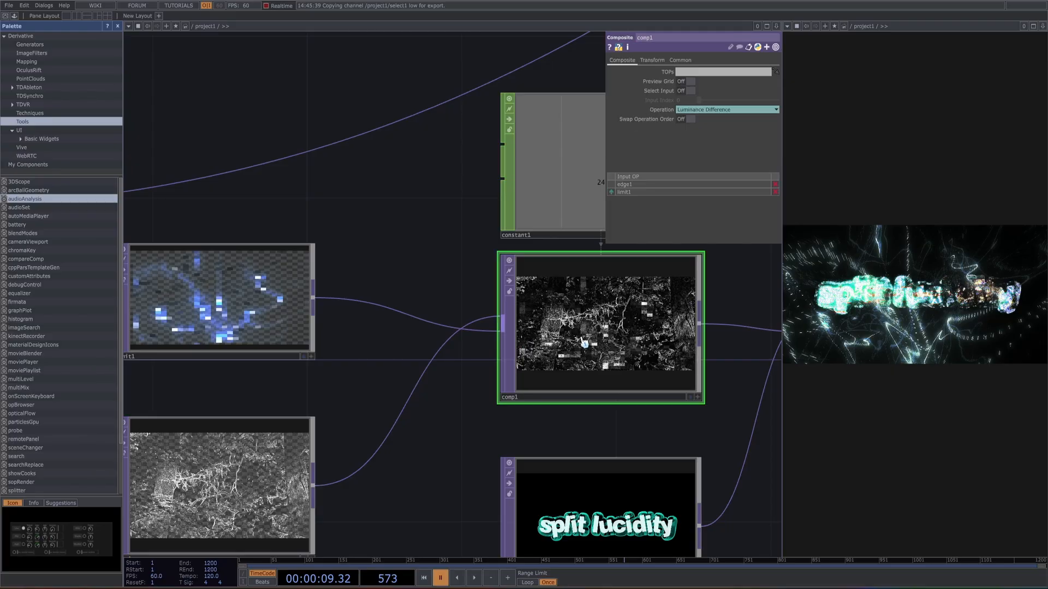
drag(413, 312, 294, 334)
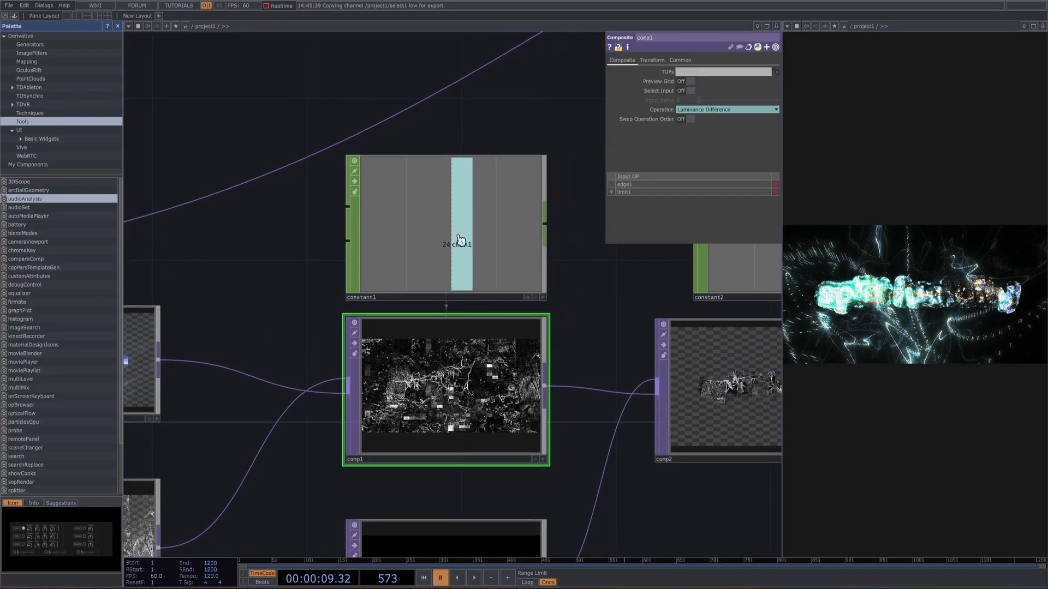
click(465, 259)
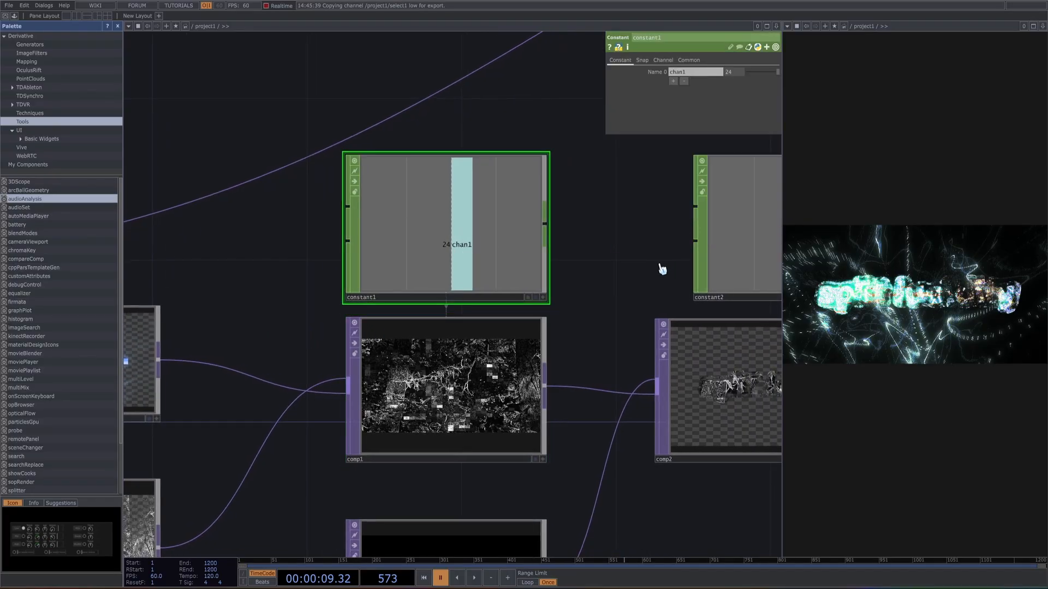
click(422, 338)
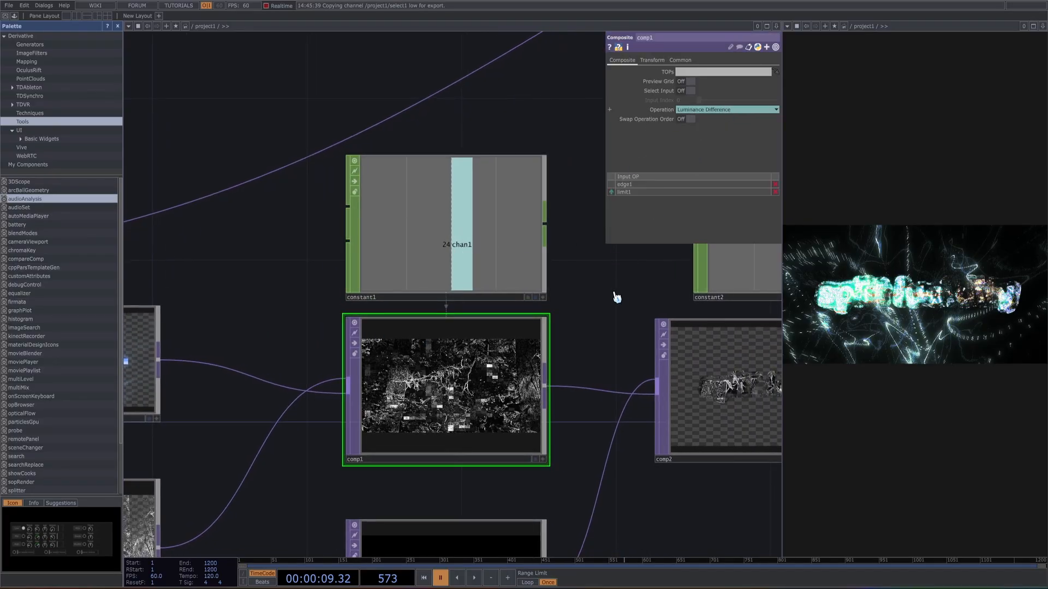
scroll(573, 300, up, 5)
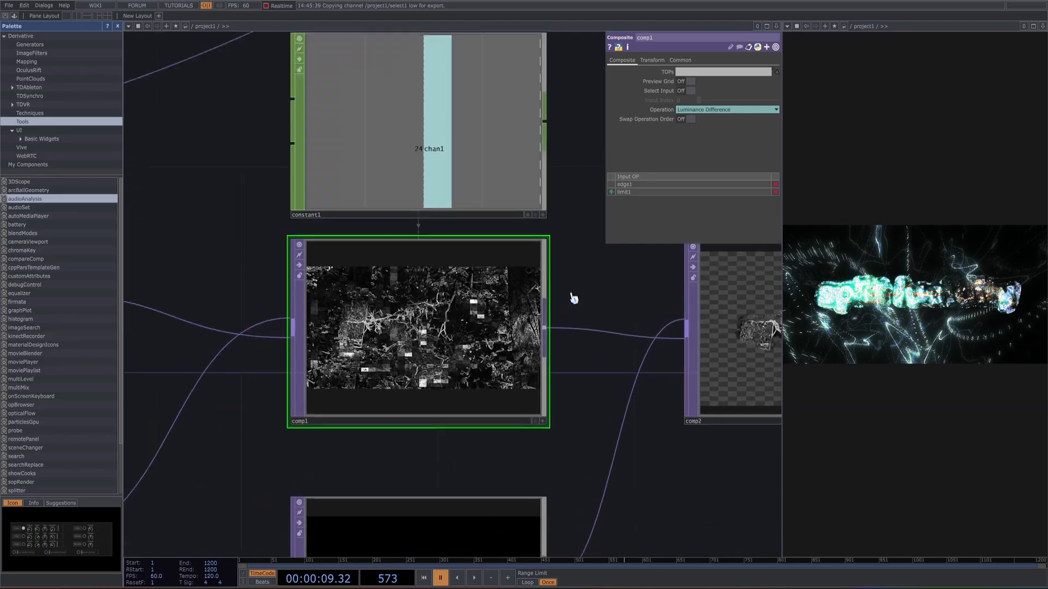
scroll(660, 268, down, 5)
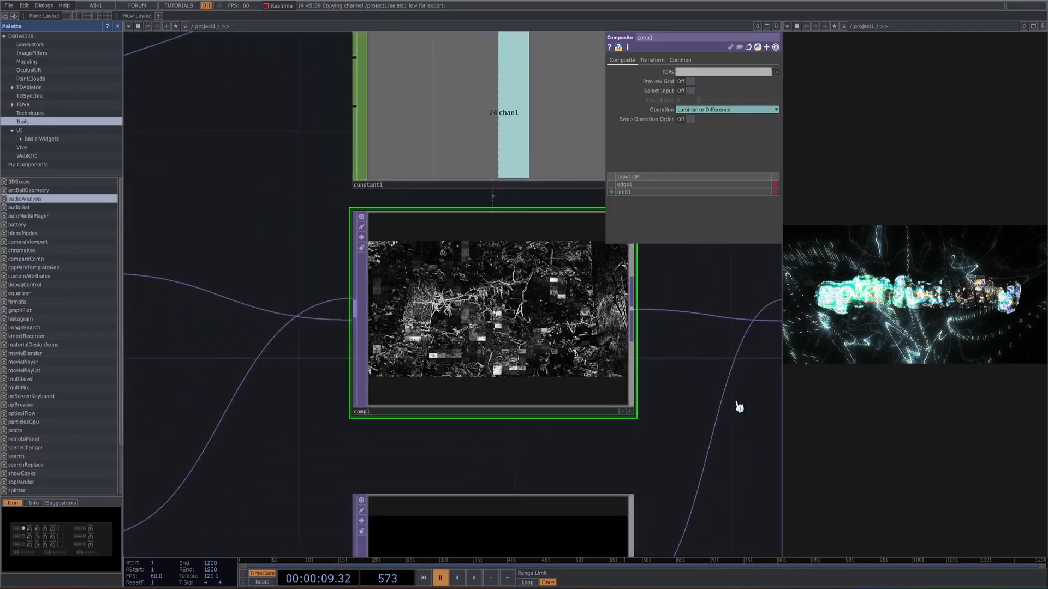
scroll(591, 362, down, 3)
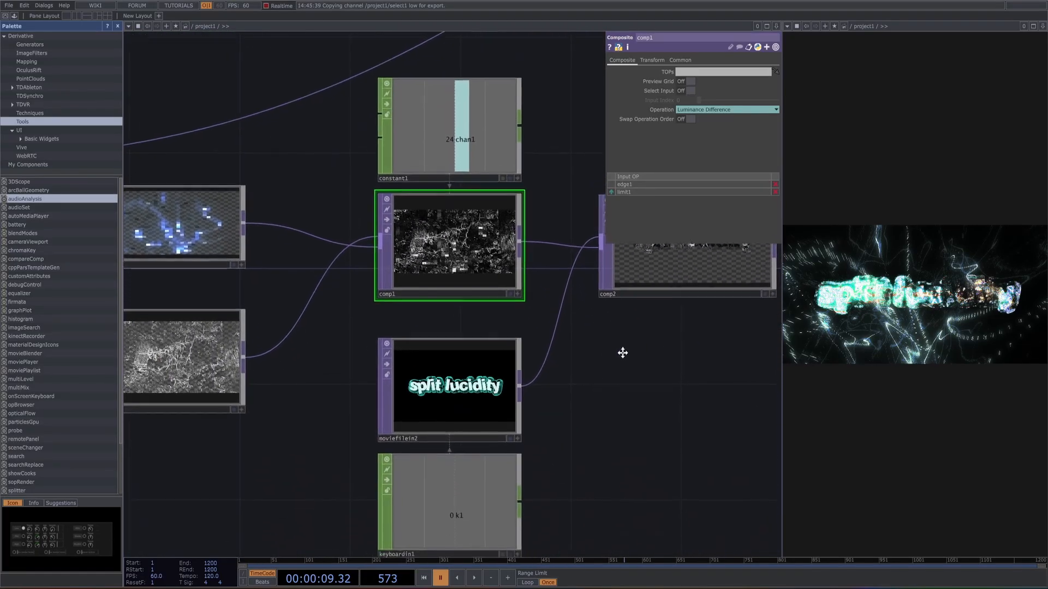
Step: Examine the "split lucidity" text clip in moviefilein2 while replaying the timeline from the start, resetting it to frame 1
scroll(510, 344, up, 6)
scroll(509, 263, down, 4)
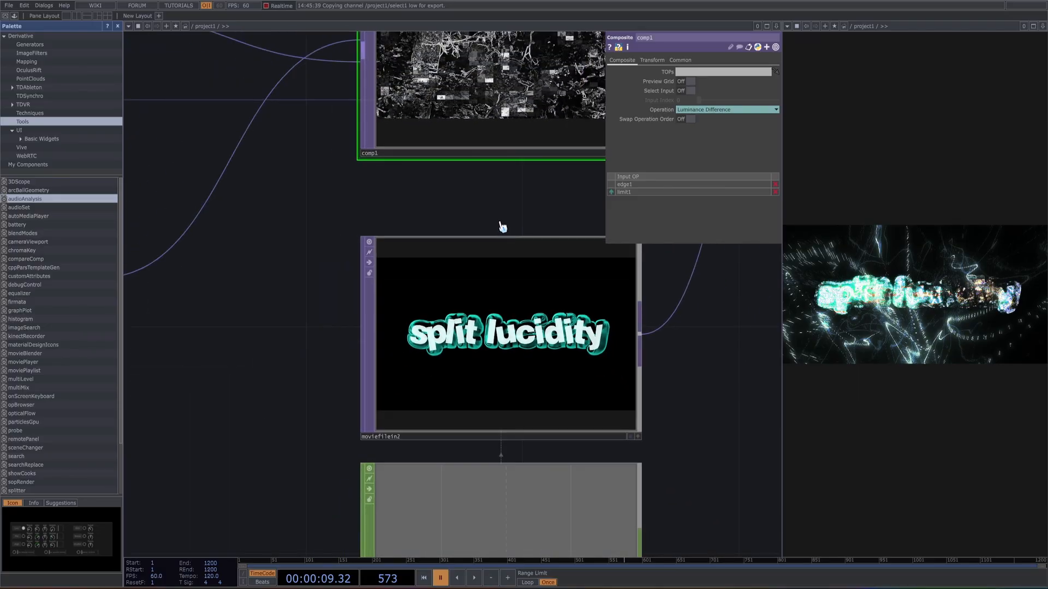
scroll(452, 314, up, 2)
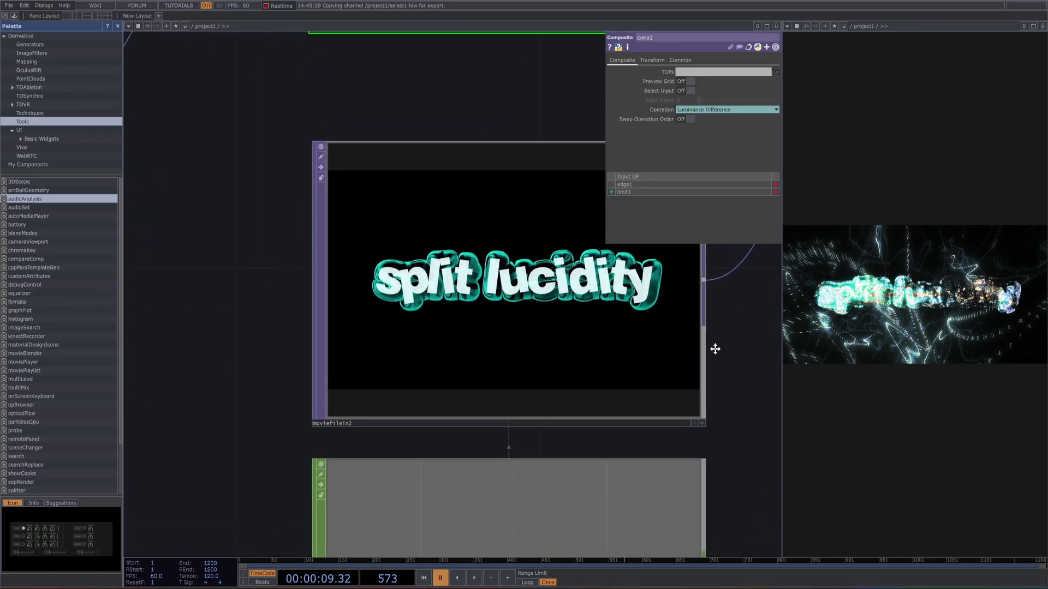
drag(715, 348, 719, 418)
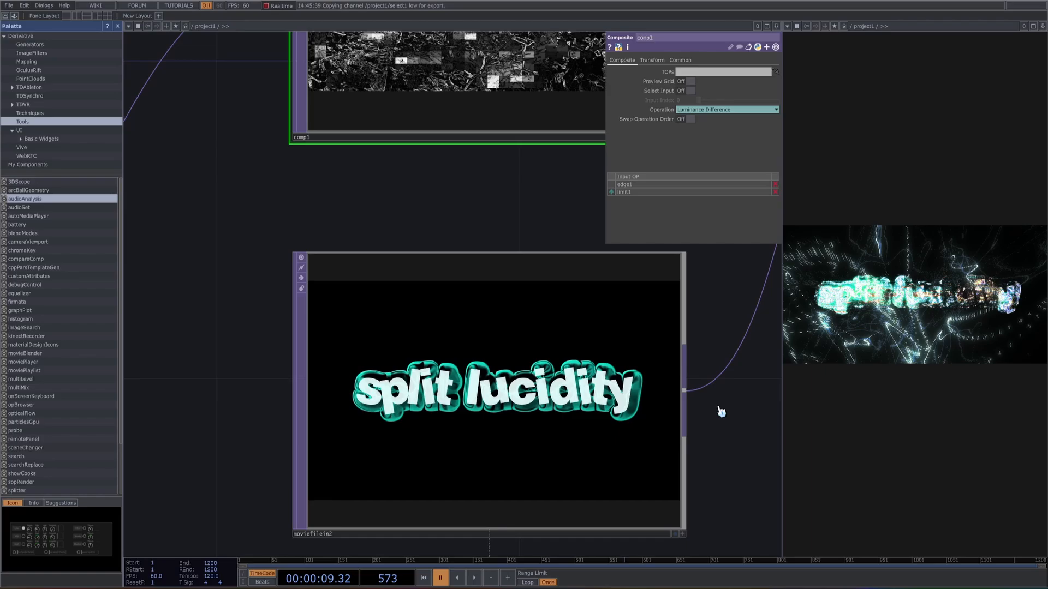
click(422, 579)
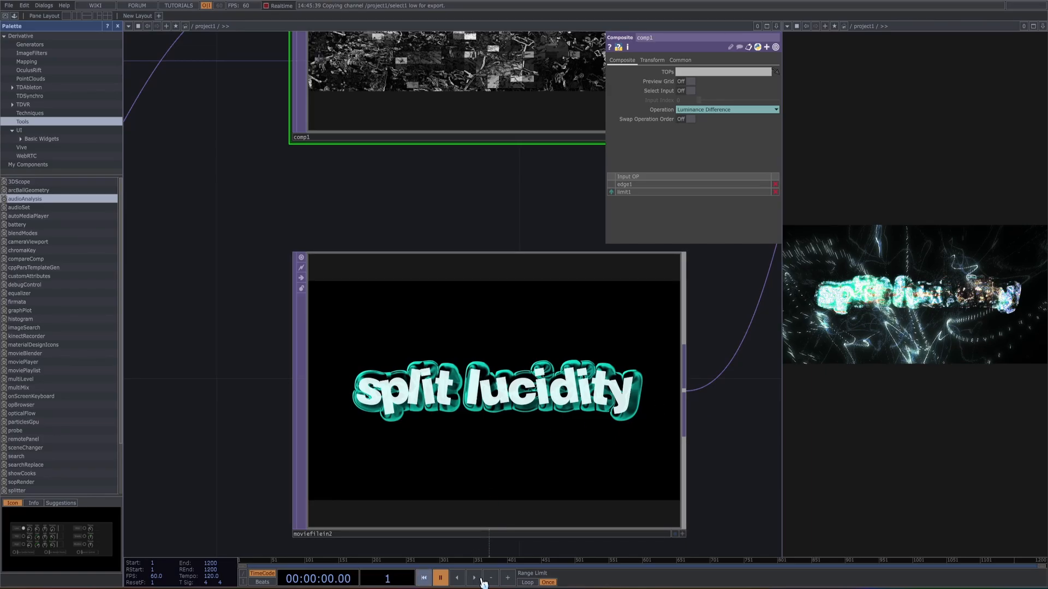
click(474, 579)
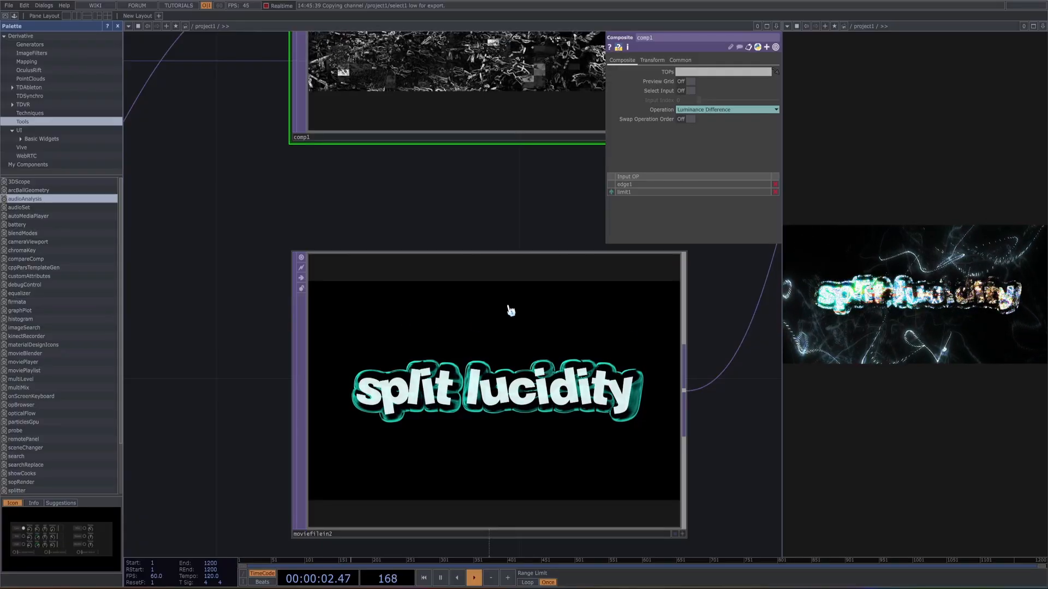
click(425, 579)
Step: Open comp2's parameters and examine its masked text result against its comp1 and moviefilein2 inputs
drag(697, 343, 594, 420)
scroll(594, 420, down, 4)
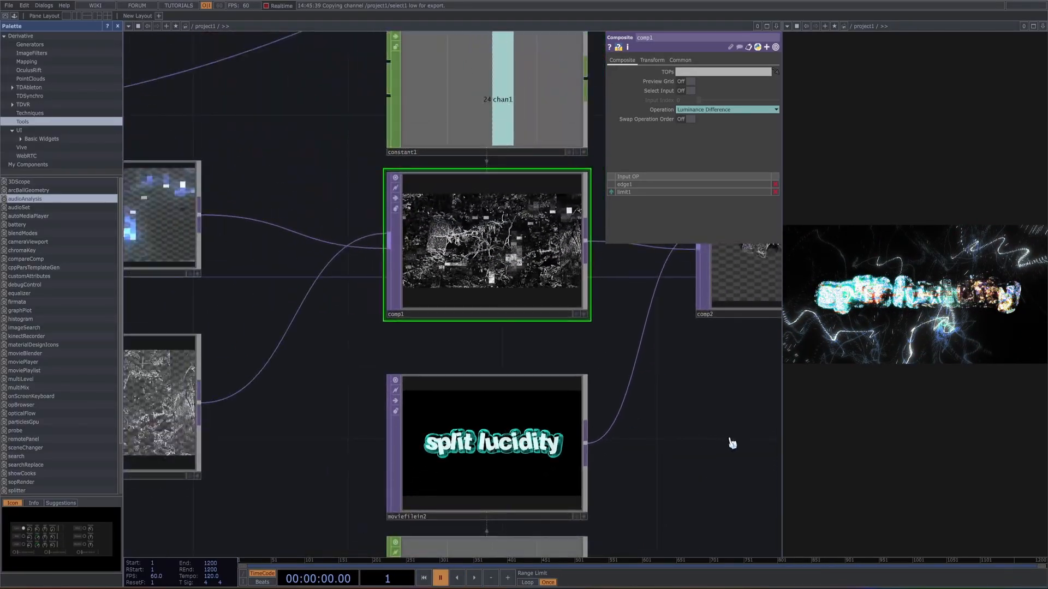
drag(647, 277, 527, 295)
click(695, 294)
drag(588, 423, 468, 470)
scroll(474, 463, down, 4)
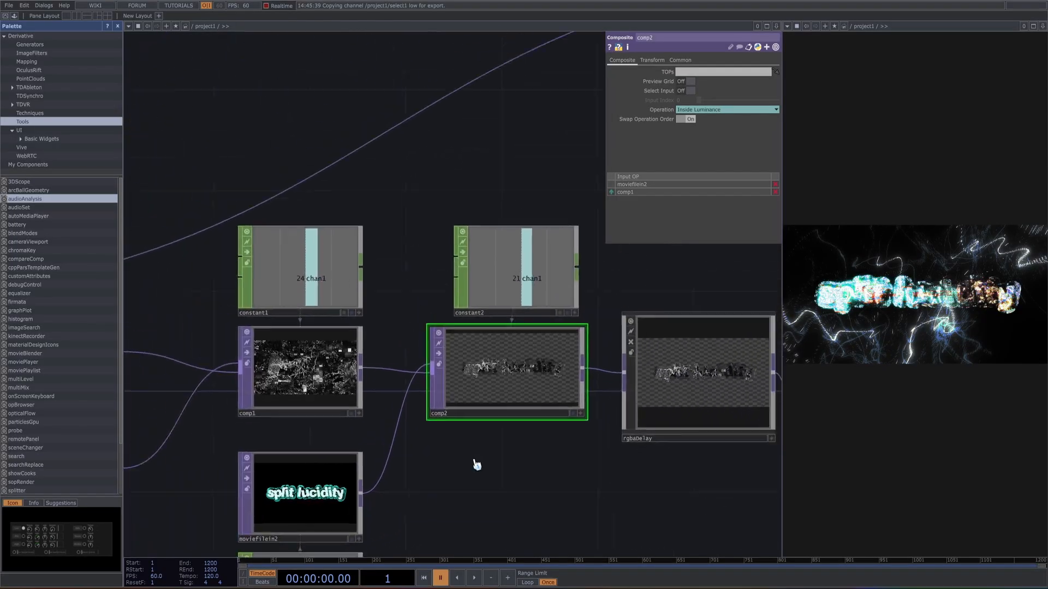
scroll(512, 389, up, 8)
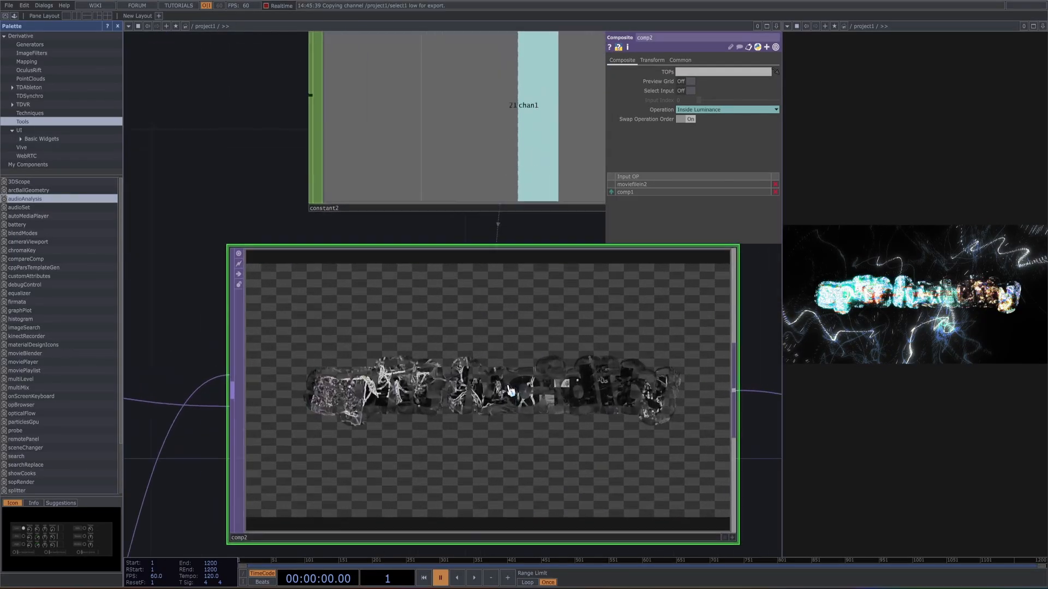
drag(199, 165, 218, 51)
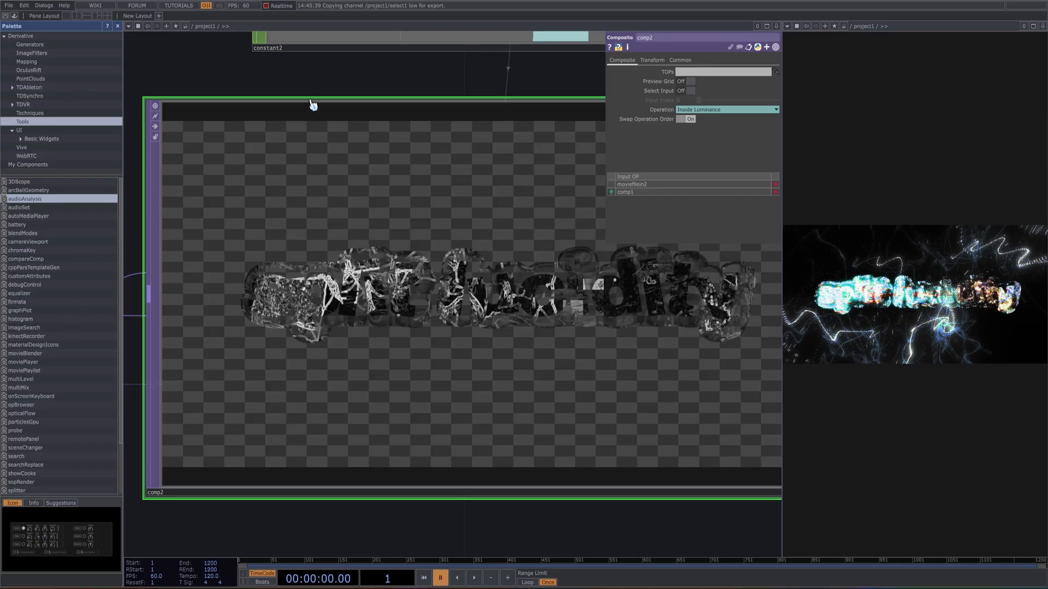
scroll(308, 81, down, 5)
drag(234, 99, 446, 183)
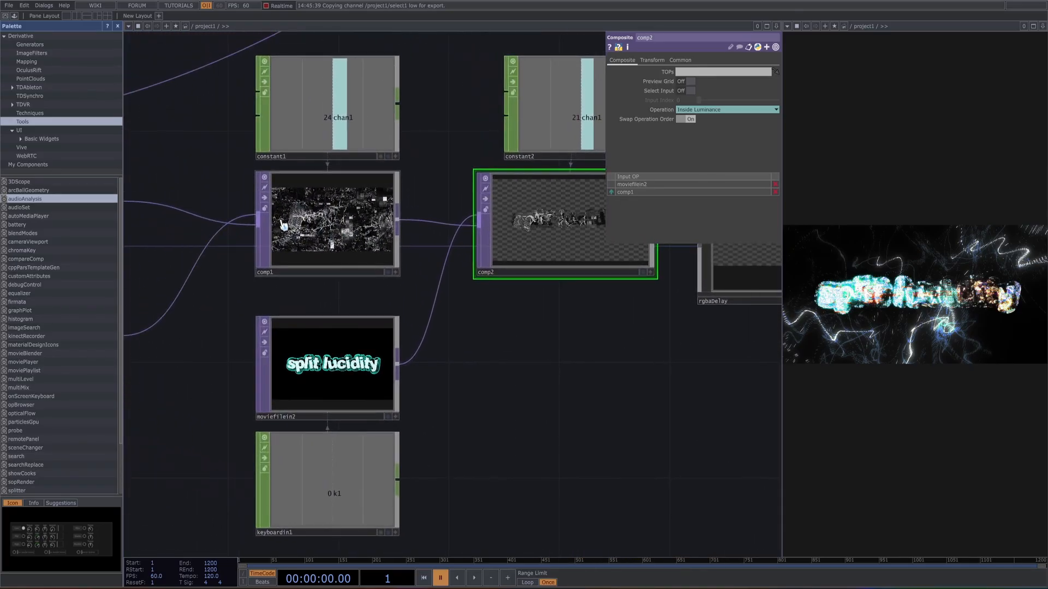
Step: Follow comp2's output to rgbaDelay and open its parameters to examine the red, green and blue delays
drag(403, 378, 269, 411)
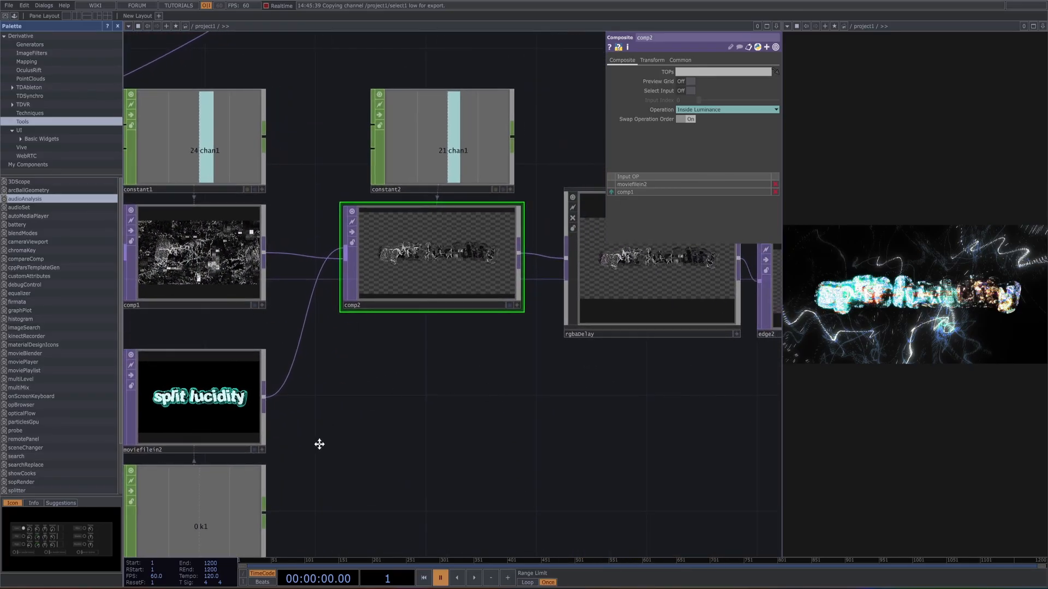
drag(513, 387, 343, 445)
drag(534, 428, 456, 463)
click(398, 343)
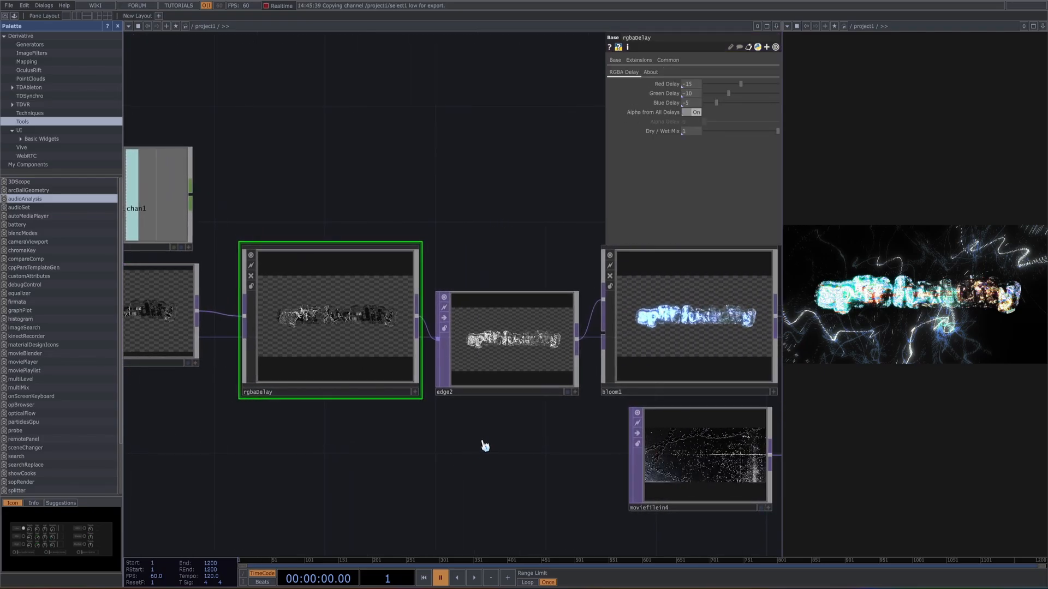
Step: Open edge2's parameters and examine its outlined text up close against the rgbaDelay input
click(495, 364)
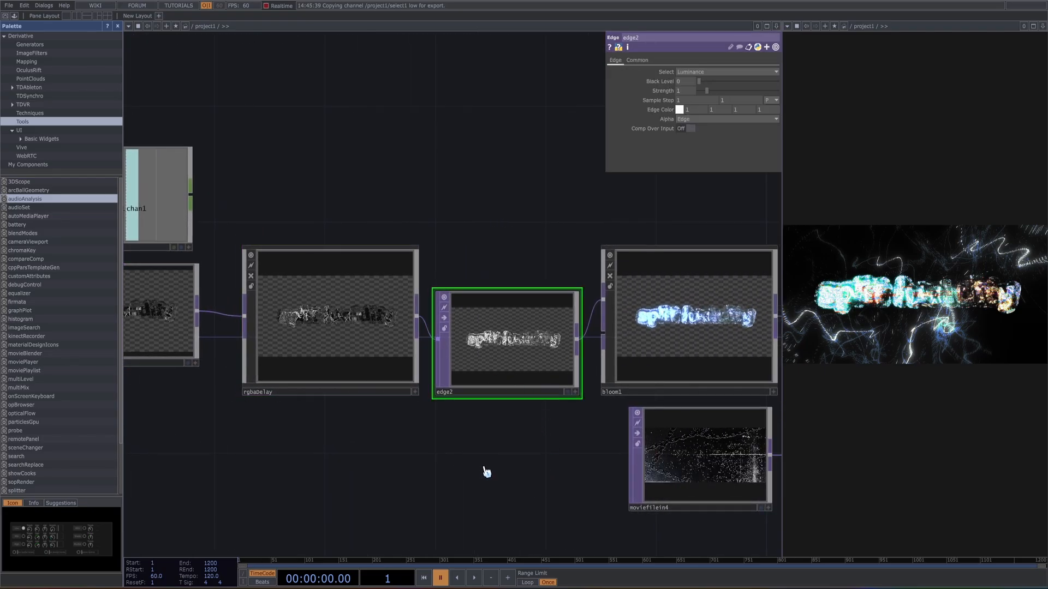
scroll(533, 362, up, 5)
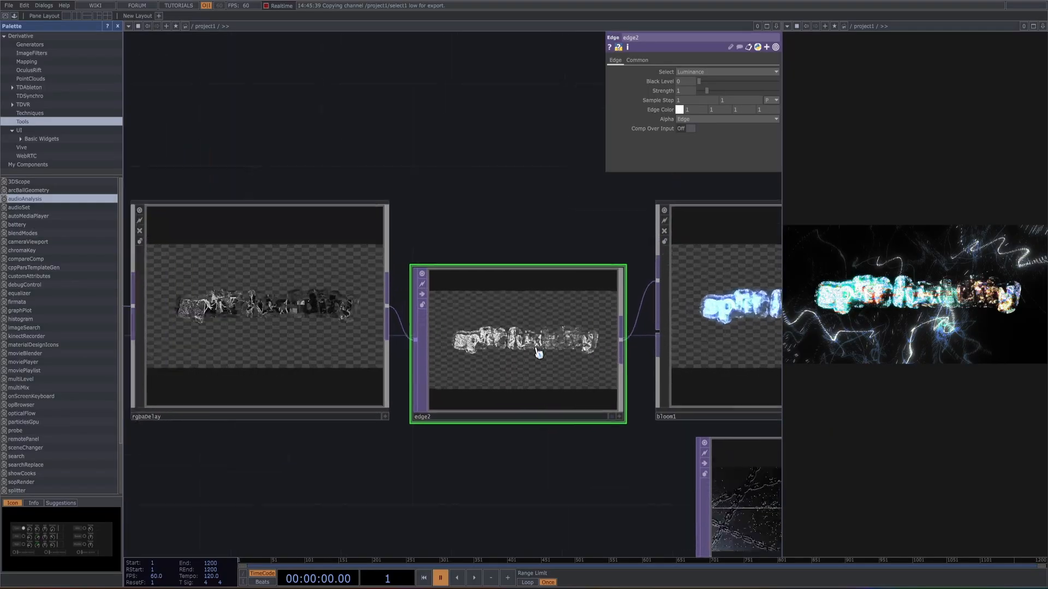
scroll(534, 347, down, 5)
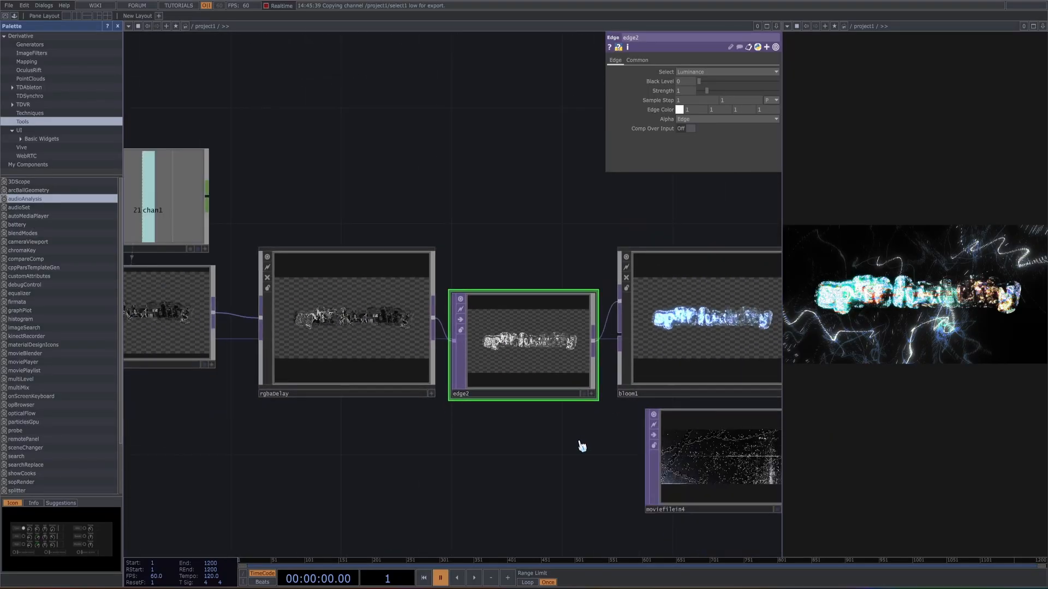
Step: Examine the glowing text in bloom1's preview up close and compare it with the final output view
drag(582, 445, 437, 445)
drag(689, 364, 649, 365)
scroll(533, 338, up, 5)
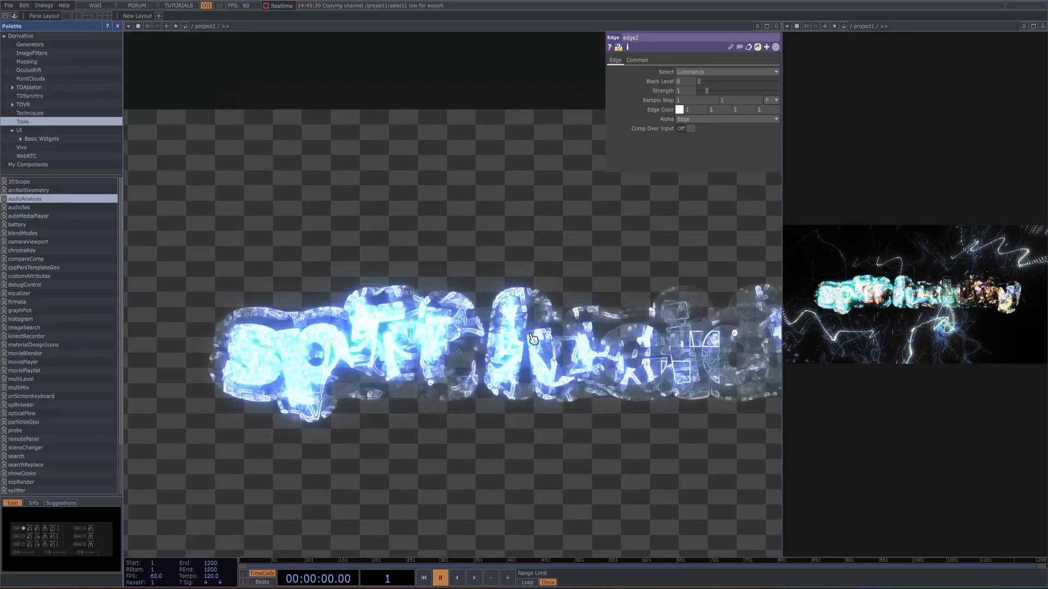
scroll(533, 338, down, 5)
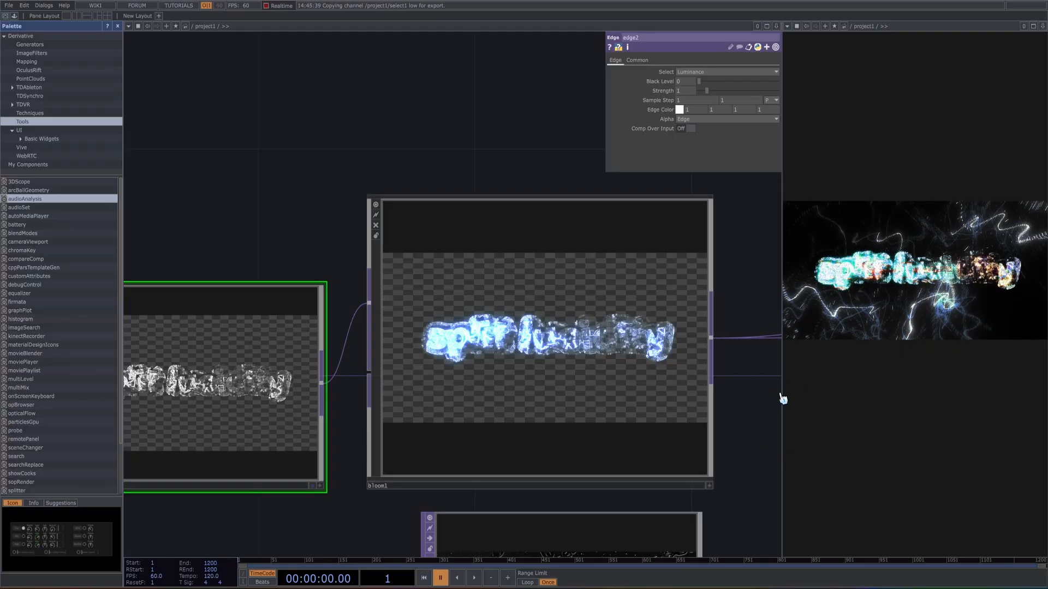
drag(806, 397, 809, 445)
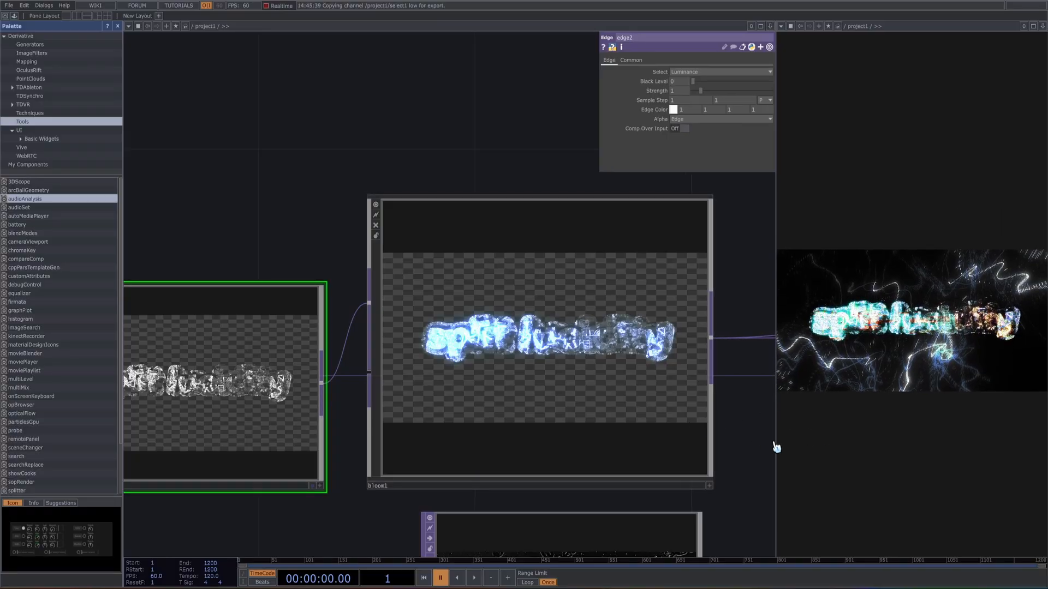
drag(722, 412, 726, 377)
drag(839, 464, 838, 389)
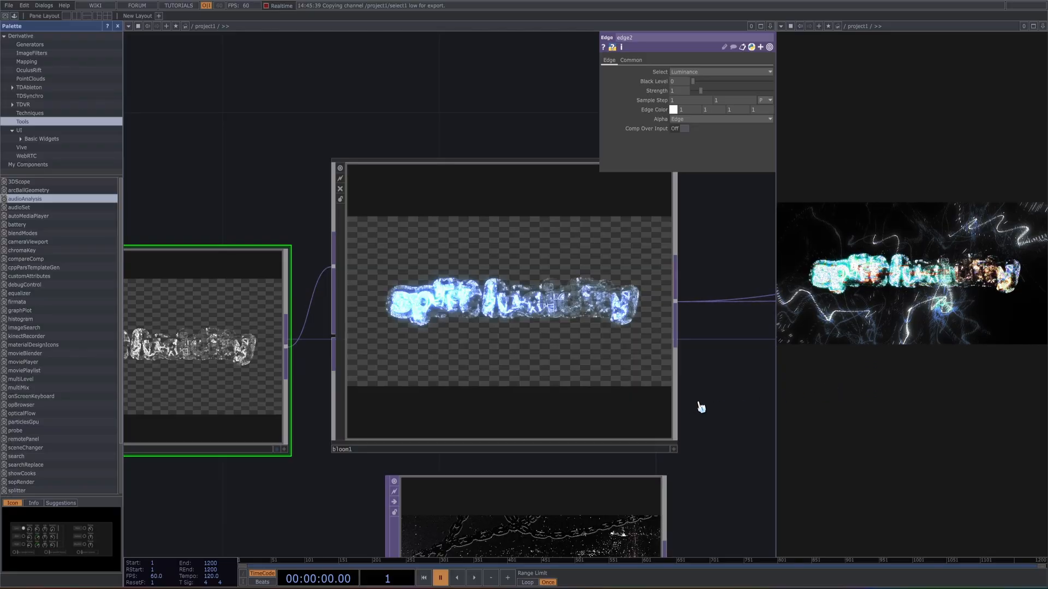
drag(658, 374, 662, 355)
scroll(658, 357, down, 4)
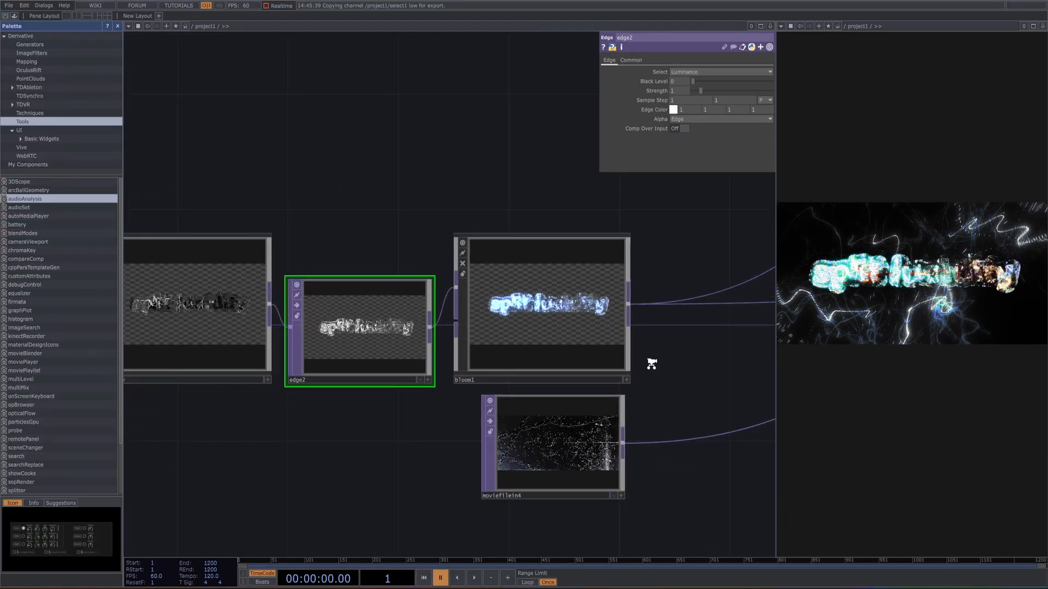
Step: Open bloom1's parameters and examine its blur, intensity and glow settings alongside the text preview
scroll(651, 364, down, 3)
mouse_move(531, 297)
mouse_down()
mouse_move(467, 316)
mouse_move(472, 304)
mouse_move(596, 303)
mouse_move(537, 301)
mouse_up()
drag(681, 317, 619, 316)
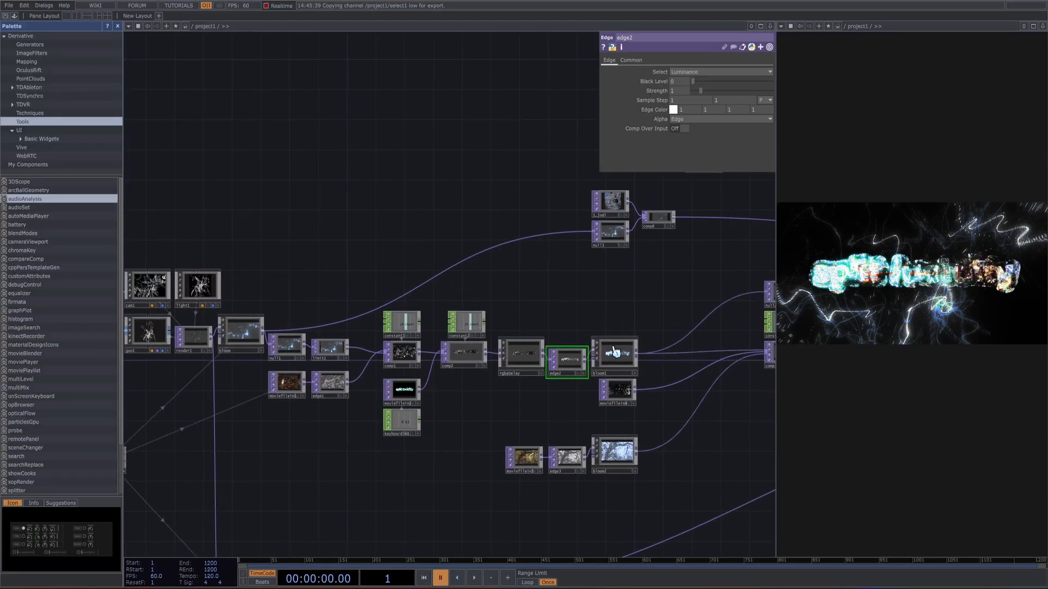
click(614, 353)
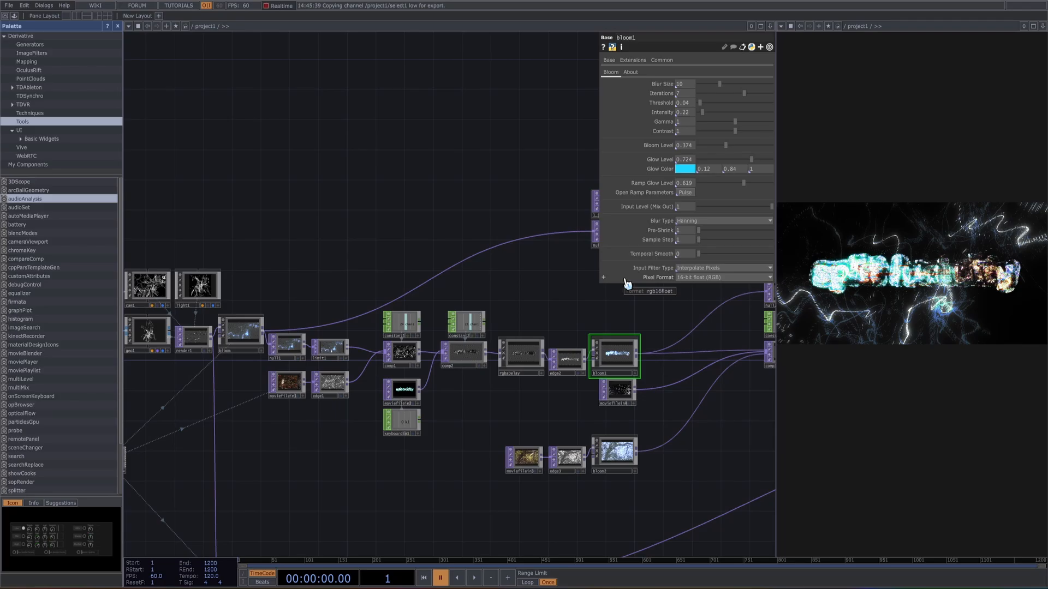
scroll(618, 355, up, 5)
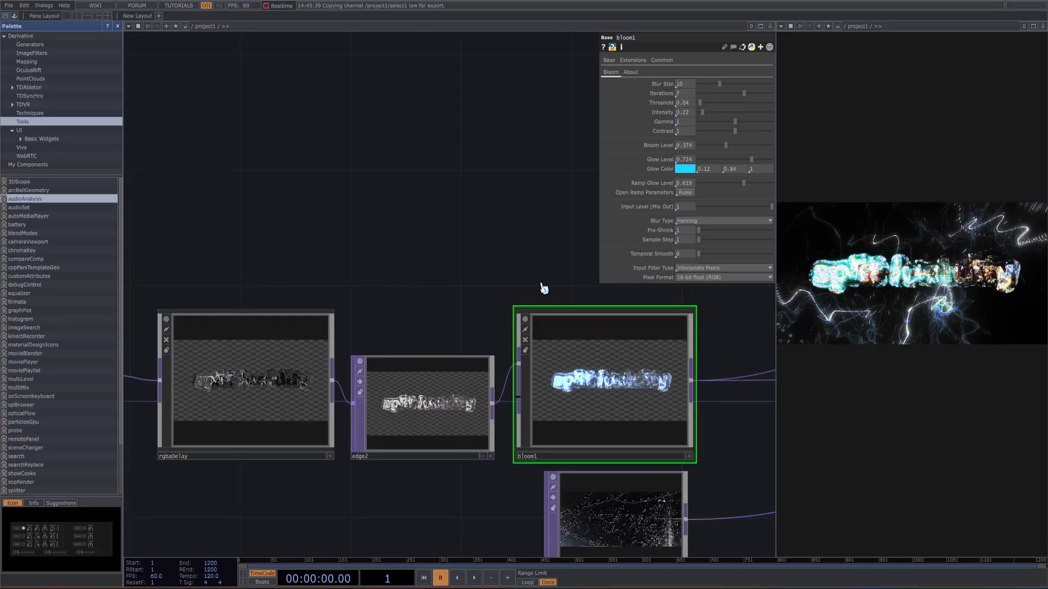
scroll(542, 287, up, 2)
scroll(407, 152, up, 4)
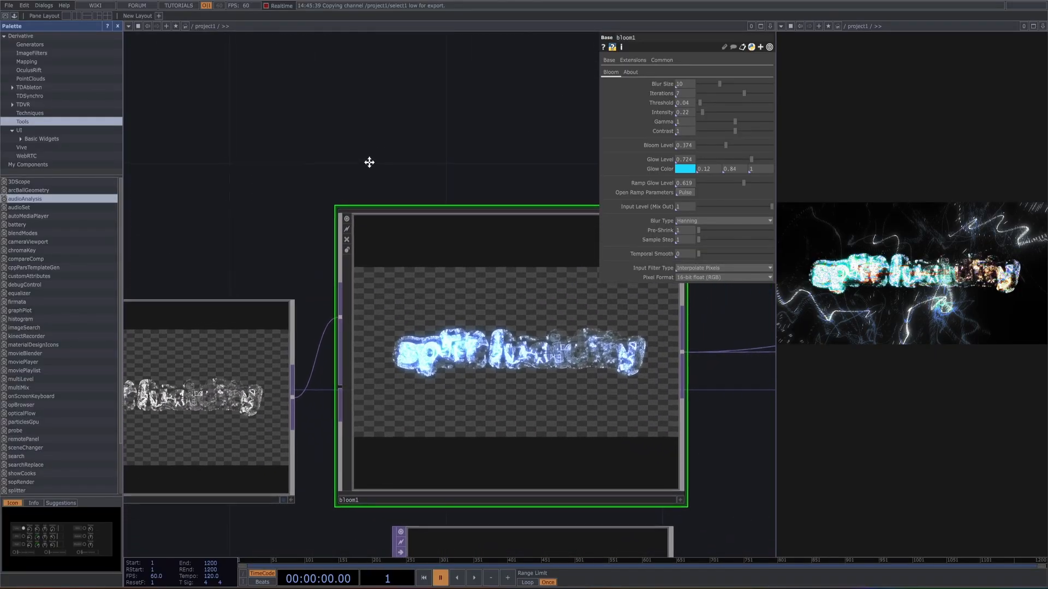
drag(369, 162, 253, 168)
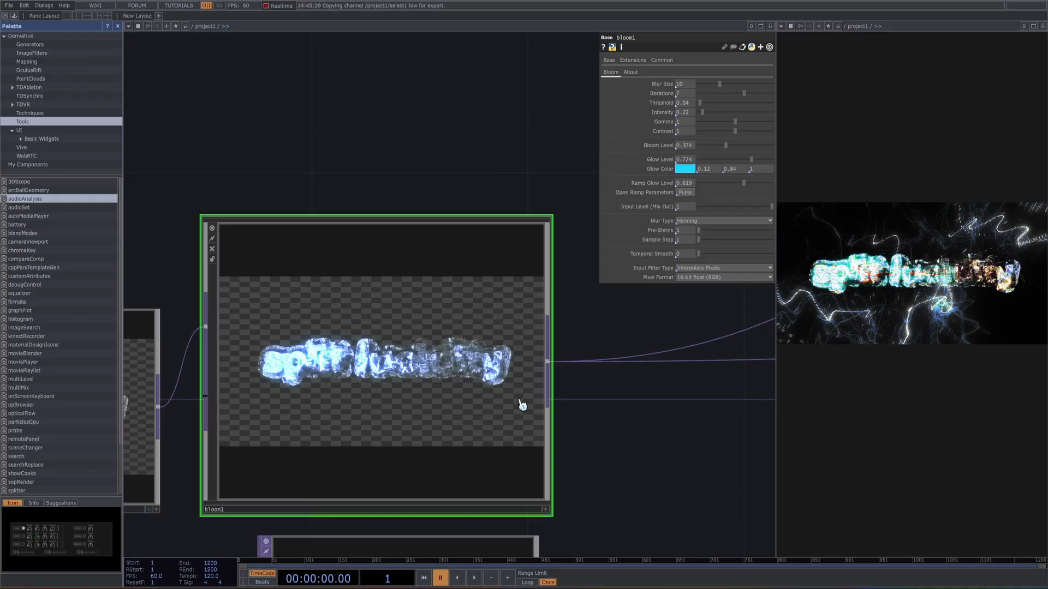
scroll(308, 122, down, 8)
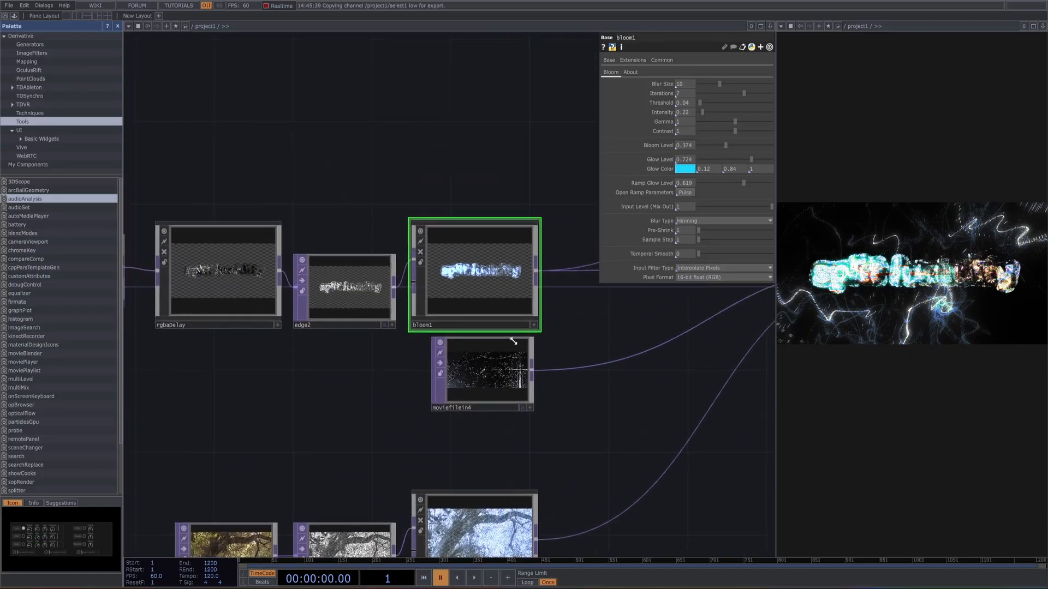
drag(361, 221, 317, 231)
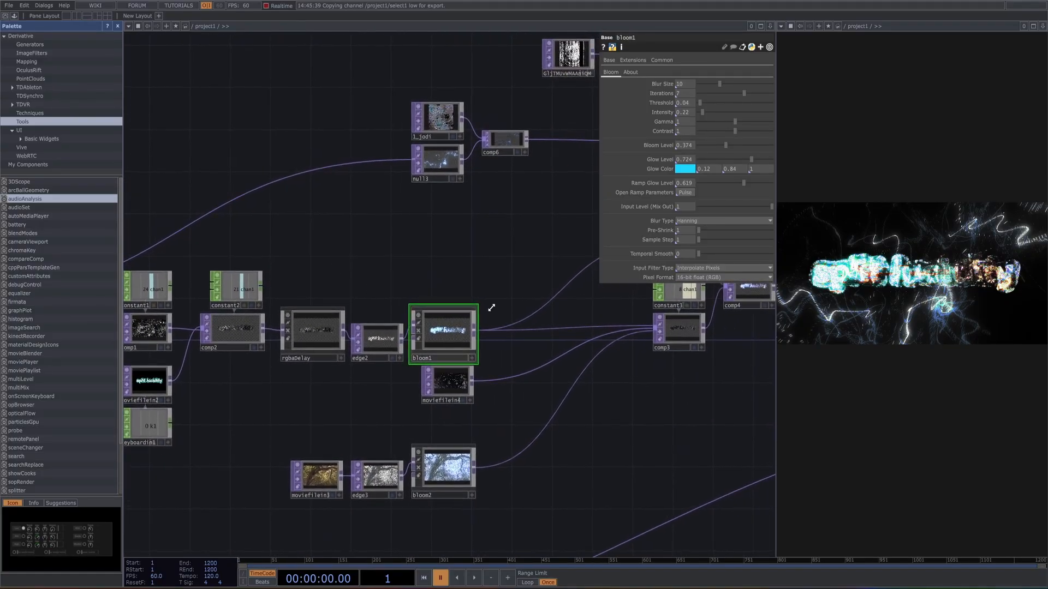
Step: Open the parameters of the earlier bloom operator after render1 to compare its settings with bloom1's
drag(363, 287, 605, 351)
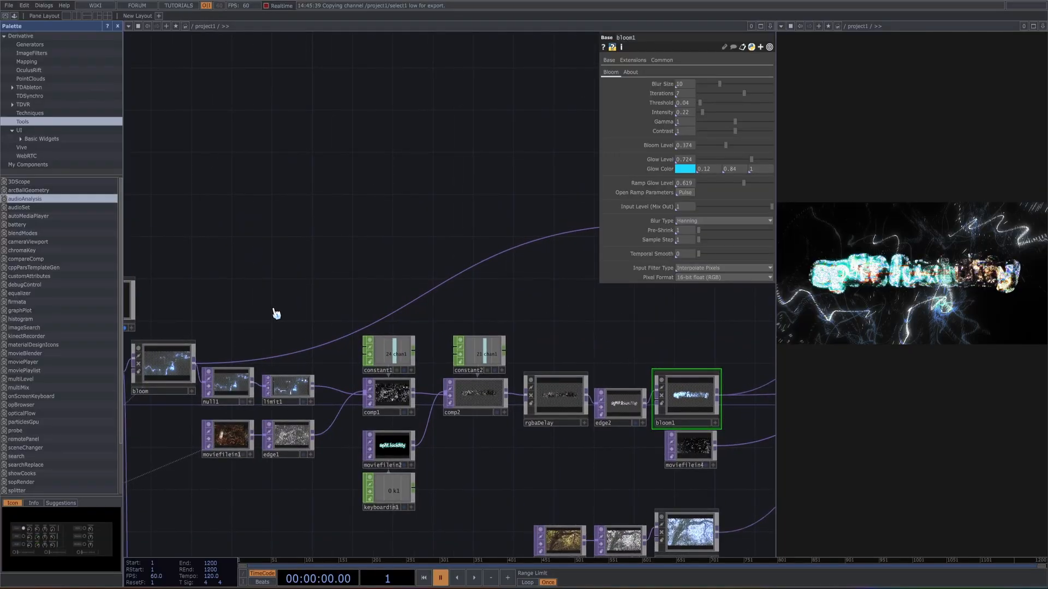
drag(199, 356, 290, 371)
click(265, 377)
drag(379, 308, 460, 286)
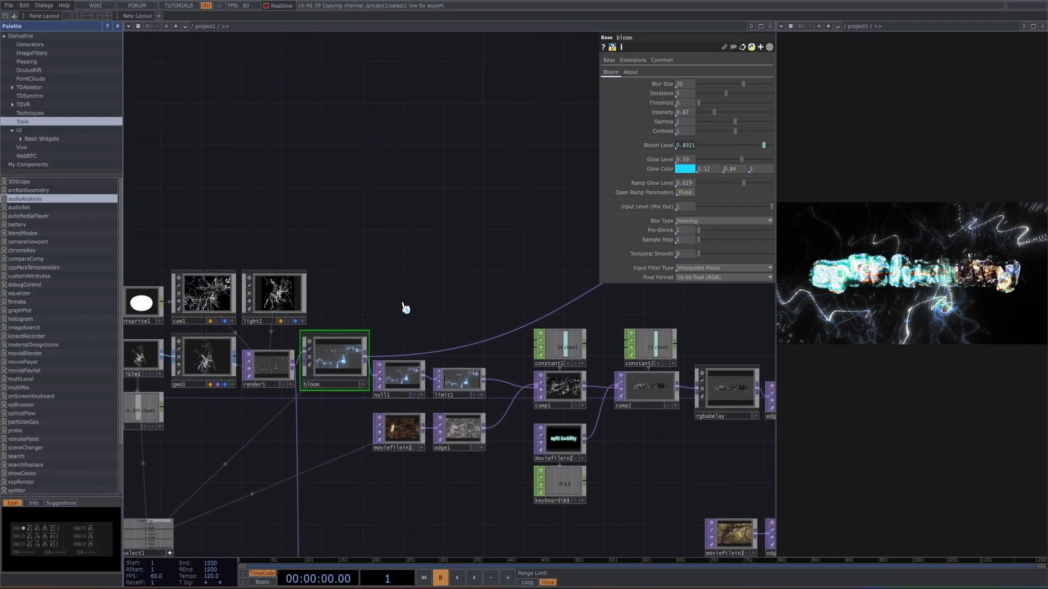
Step: Trace the particle branch from bloom to null3 and open comp6's parameters to check its Multiply operation
drag(529, 279, 463, 310)
drag(568, 219, 360, 312)
drag(466, 292, 377, 308)
scroll(458, 315, up, 5)
scroll(459, 314, up, 3)
drag(401, 352, 317, 271)
drag(348, 303, 336, 322)
scroll(482, 407, up, 3)
drag(661, 402, 521, 443)
click(541, 371)
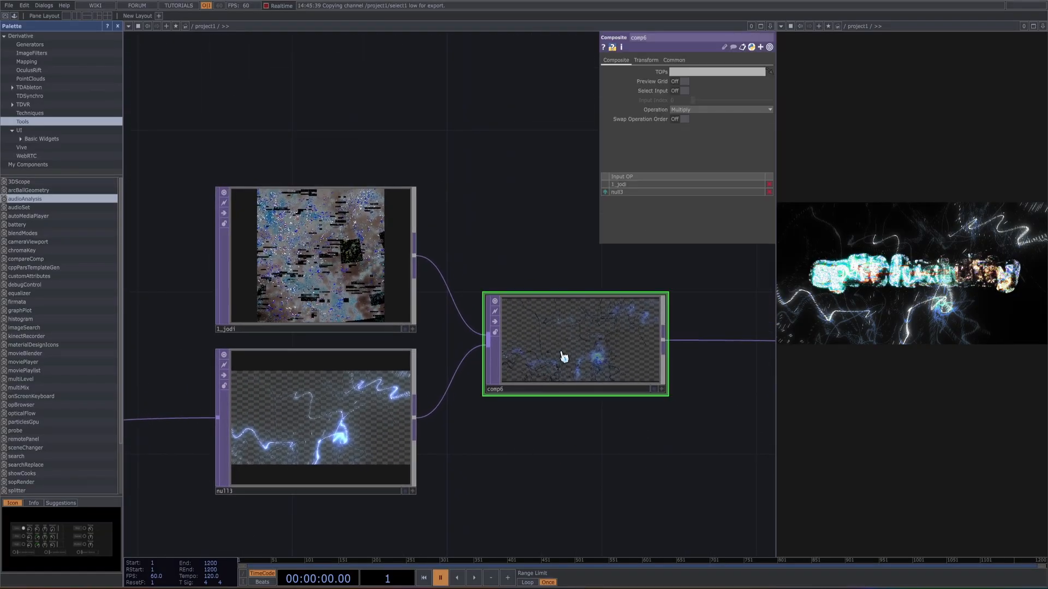
Step: Open 1_jodi's parameters and examine its glitch texture up close and how it feeds comp6
click(316, 290)
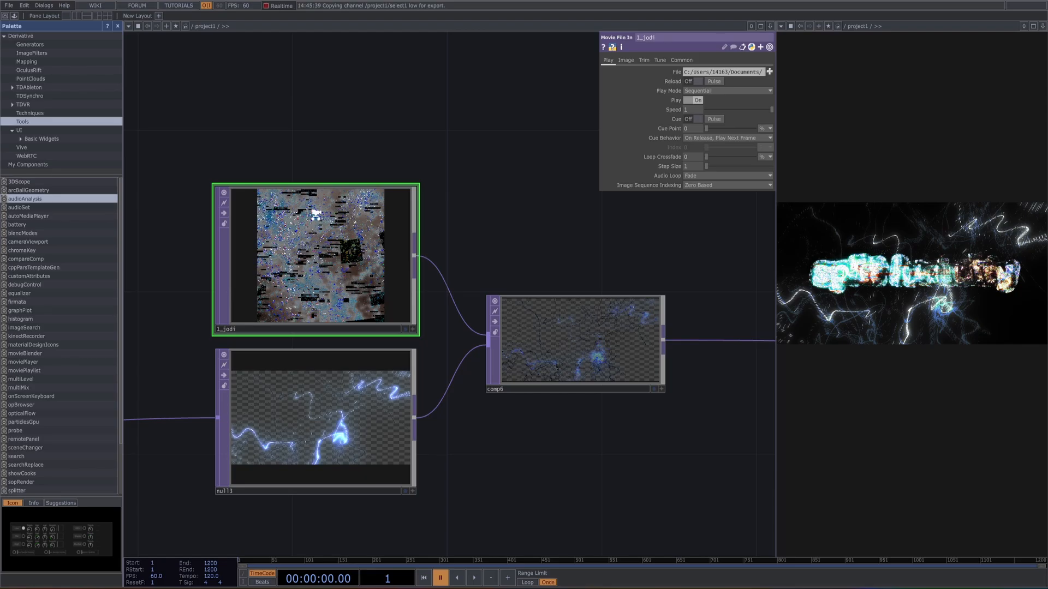
scroll(318, 215, up, 5)
drag(629, 273, 707, 266)
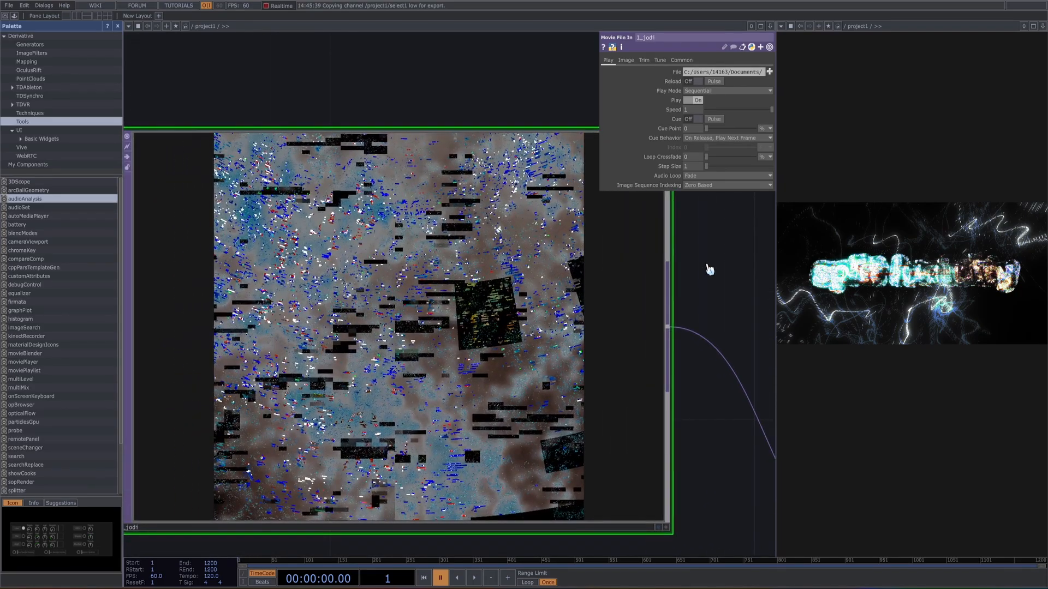
scroll(709, 269, down, 2)
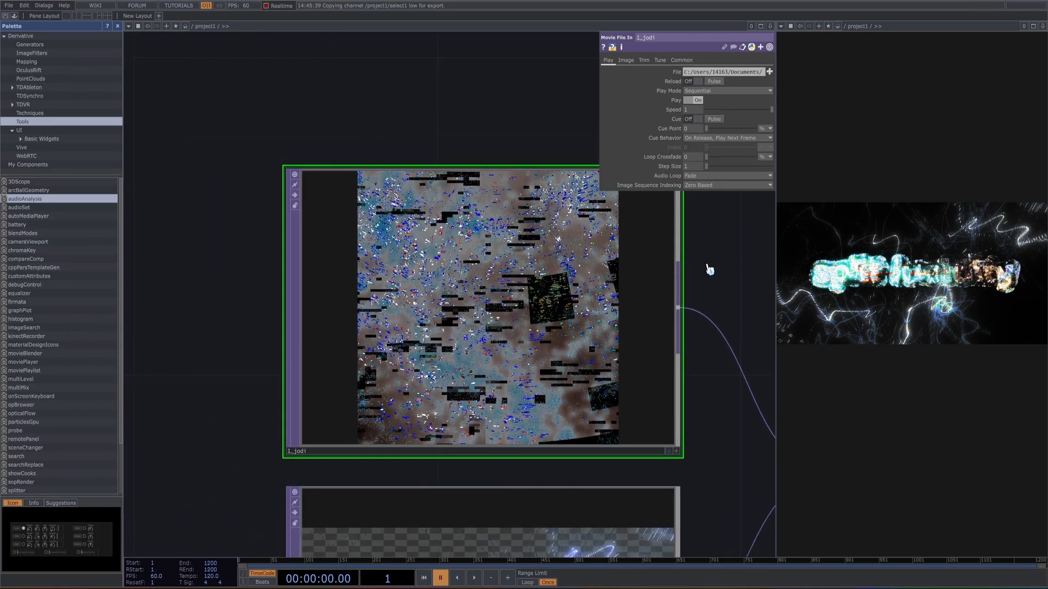
drag(731, 275, 509, 252)
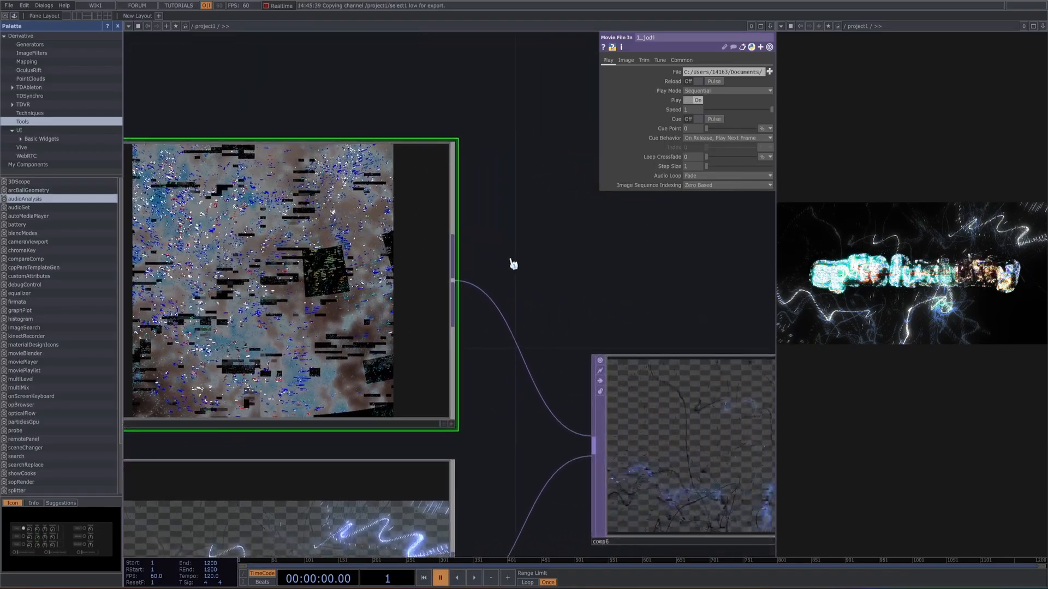
scroll(507, 255, down, 2)
scroll(299, 246, up, 1)
scroll(299, 249, up, 3)
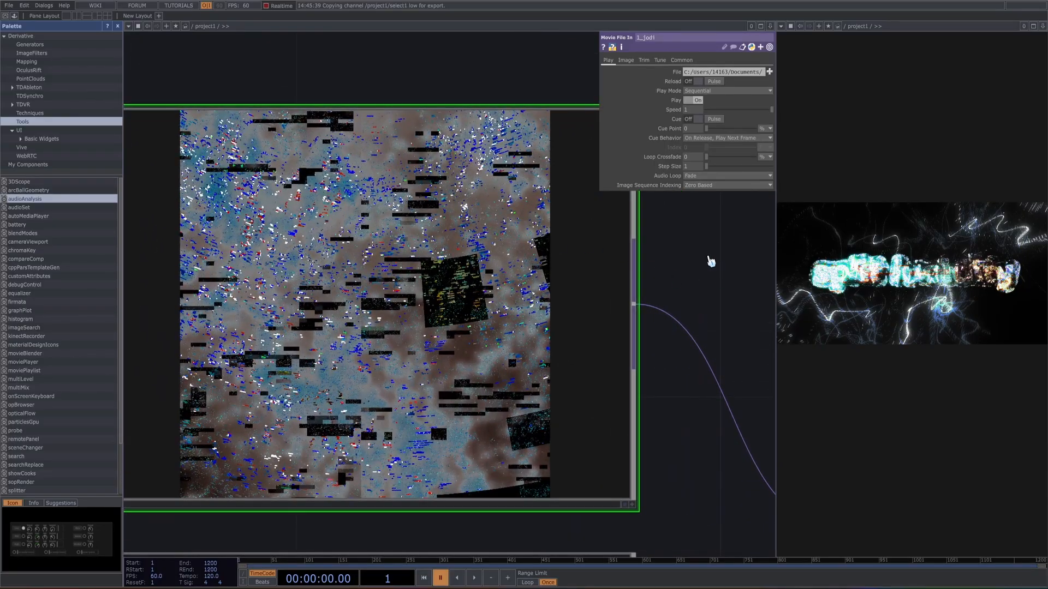
scroll(732, 280, down, 3)
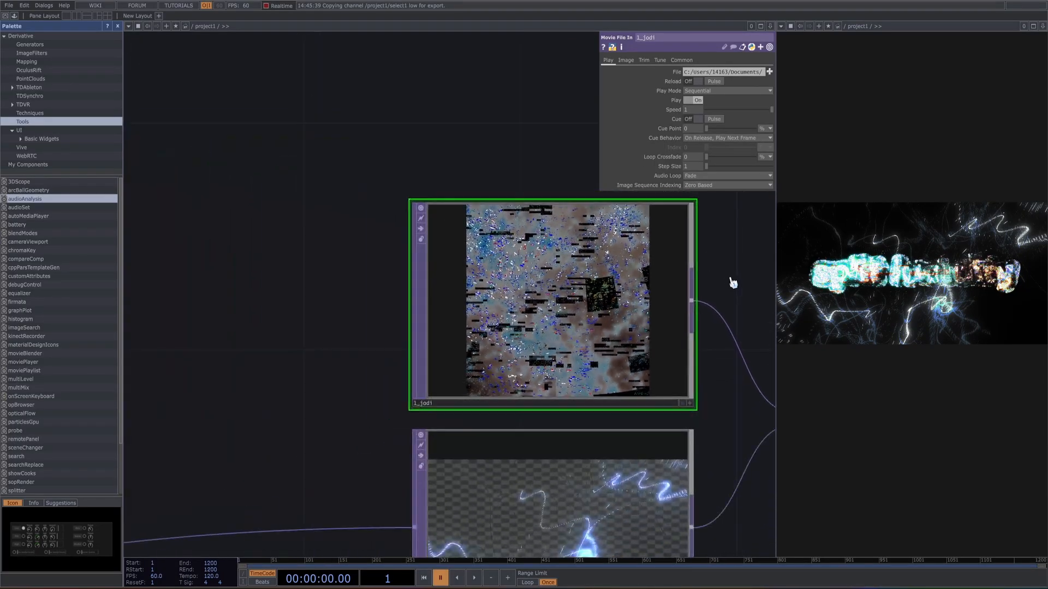
drag(701, 248, 382, 181)
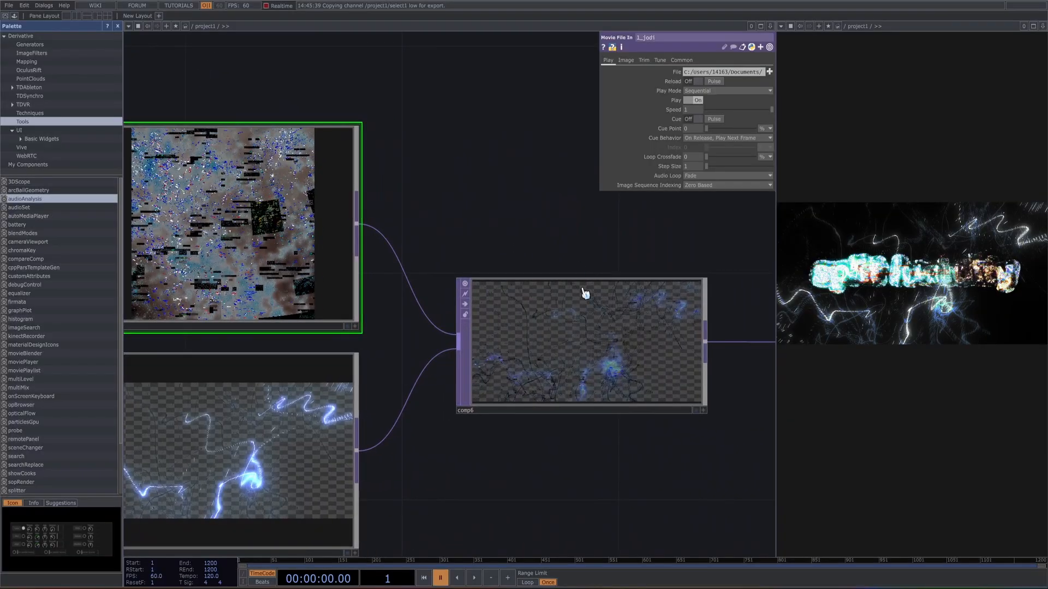
Step: Reopen comp6's parameters and play the timeline to examine how it multiplies 1_jodi with the null3 particles
scroll(587, 297, up, 2)
click(601, 356)
drag(504, 278, 448, 273)
click(473, 578)
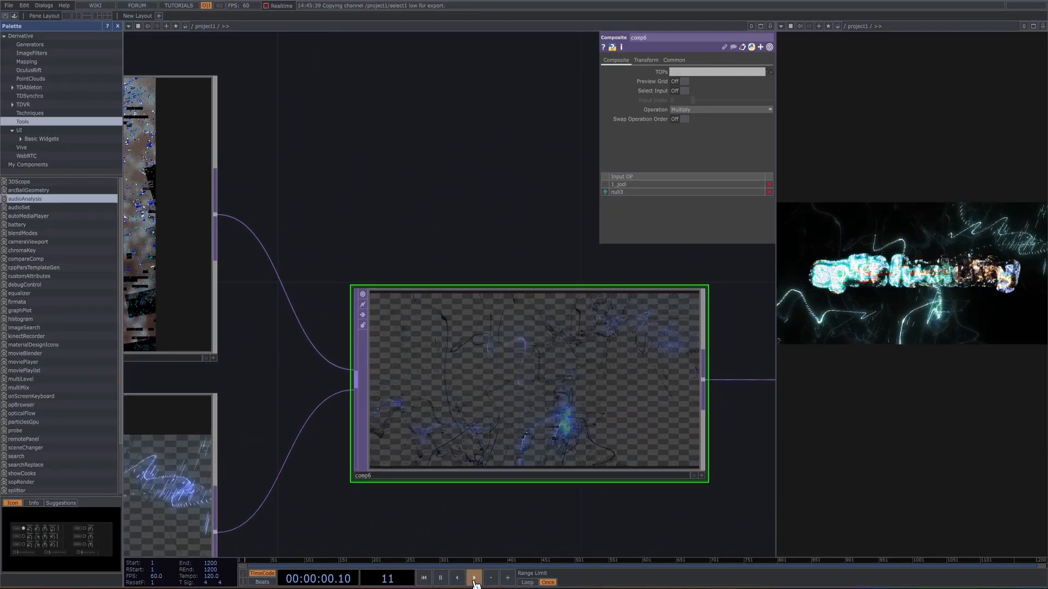
drag(481, 514, 475, 493)
scroll(530, 402, up, 4)
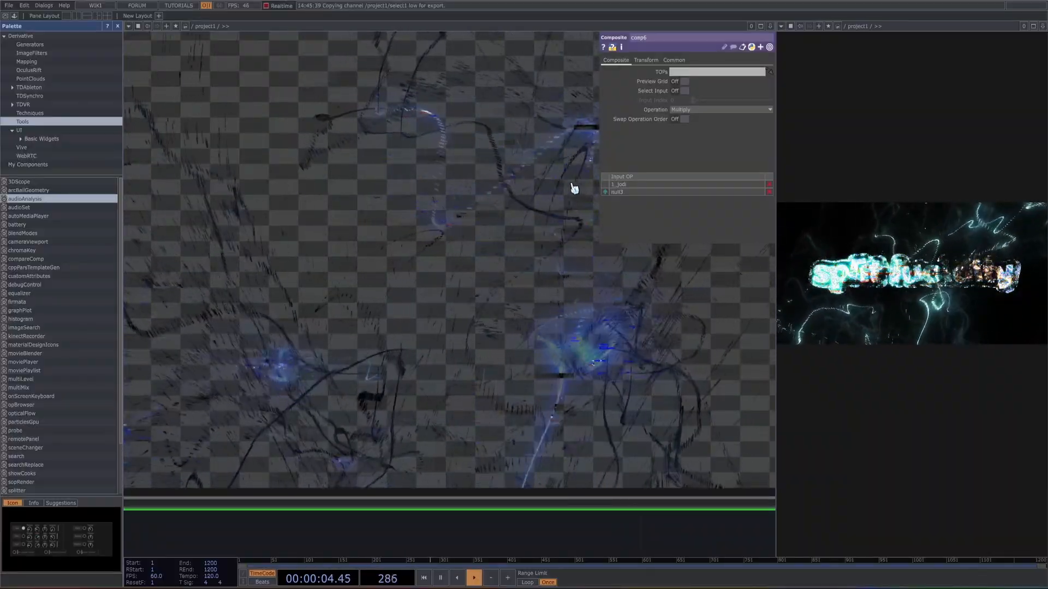
scroll(482, 167, down, 3)
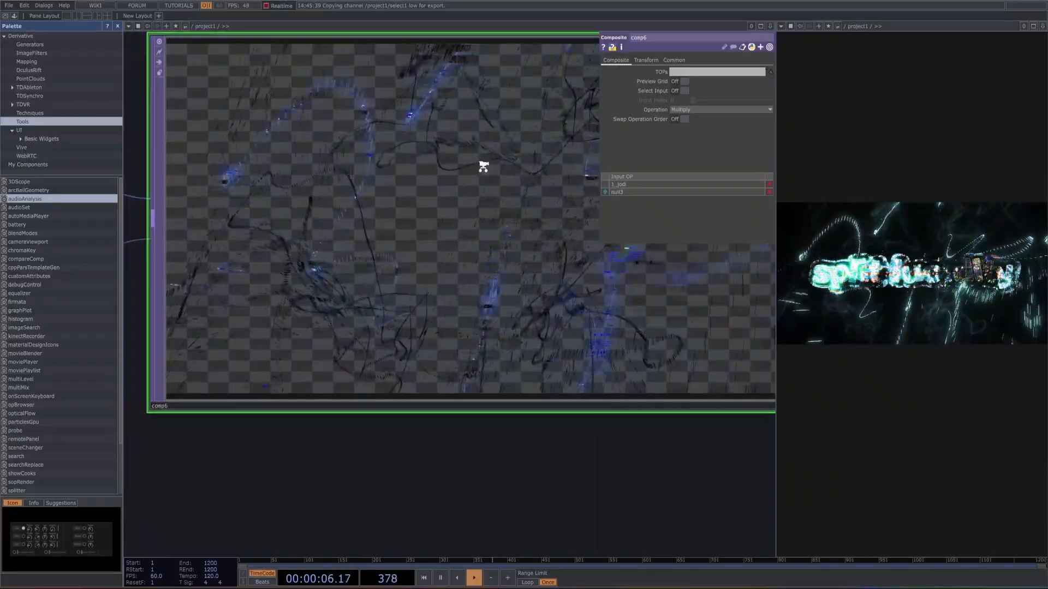
scroll(483, 169, down, 2)
drag(437, 339, 474, 416)
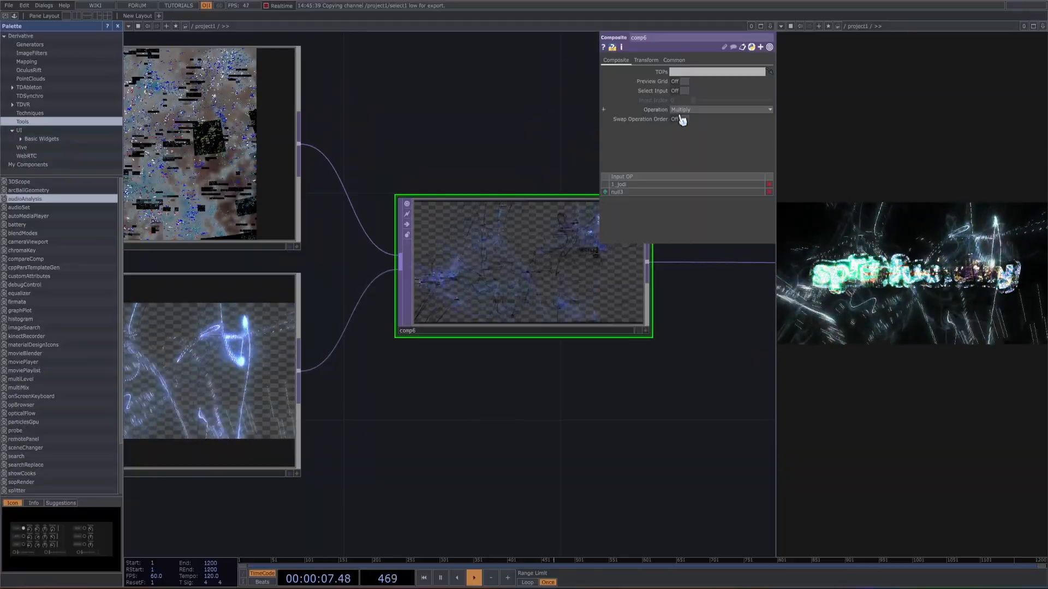
scroll(396, 404, down, 2)
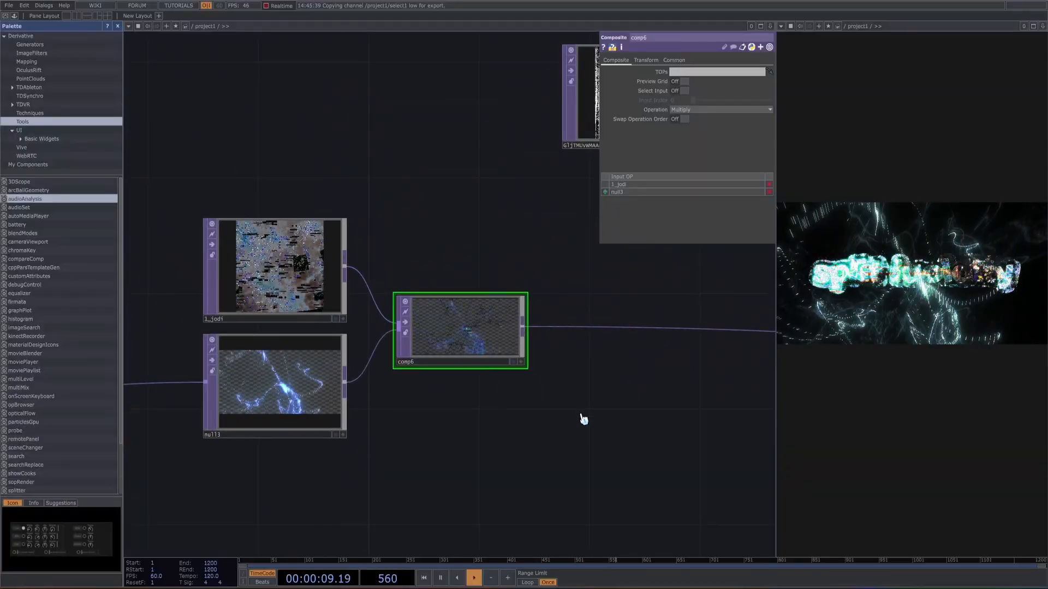
Step: Trace comp6's output to comp7 and examine up close the black-and-white texture that also feeds comp7
drag(480, 415, 173, 439)
scroll(316, 429, down, 5)
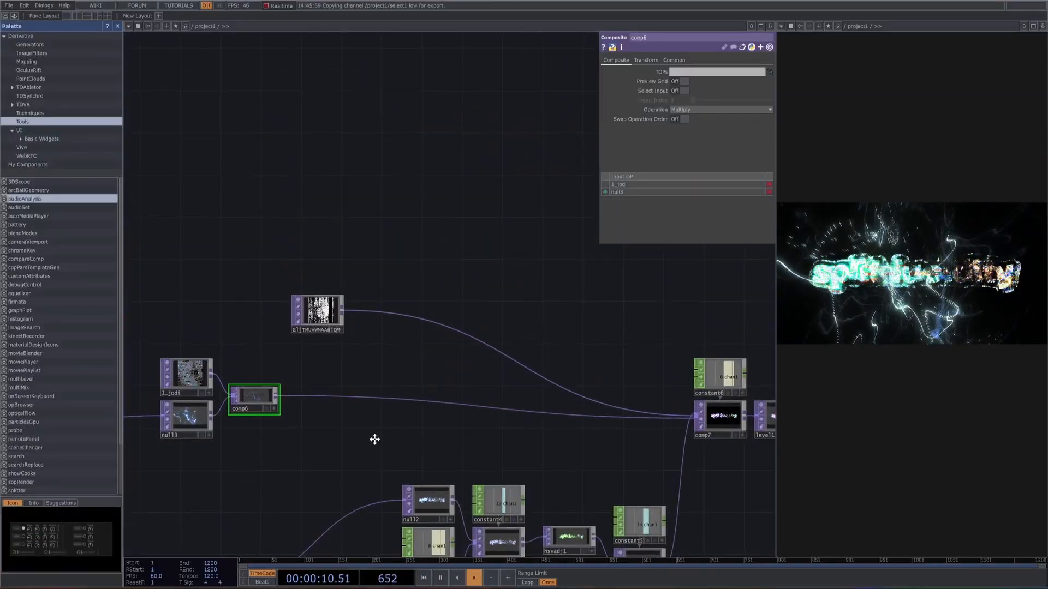
drag(374, 439, 294, 436)
drag(235, 420, 291, 420)
drag(235, 489, 200, 334)
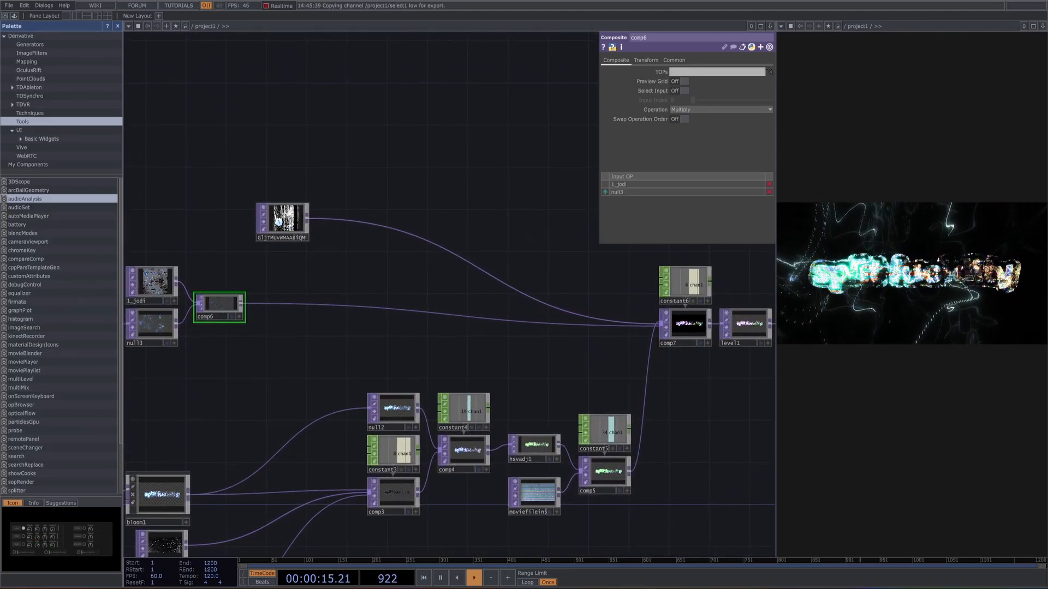
scroll(278, 219, up, 6)
scroll(278, 219, down, 4)
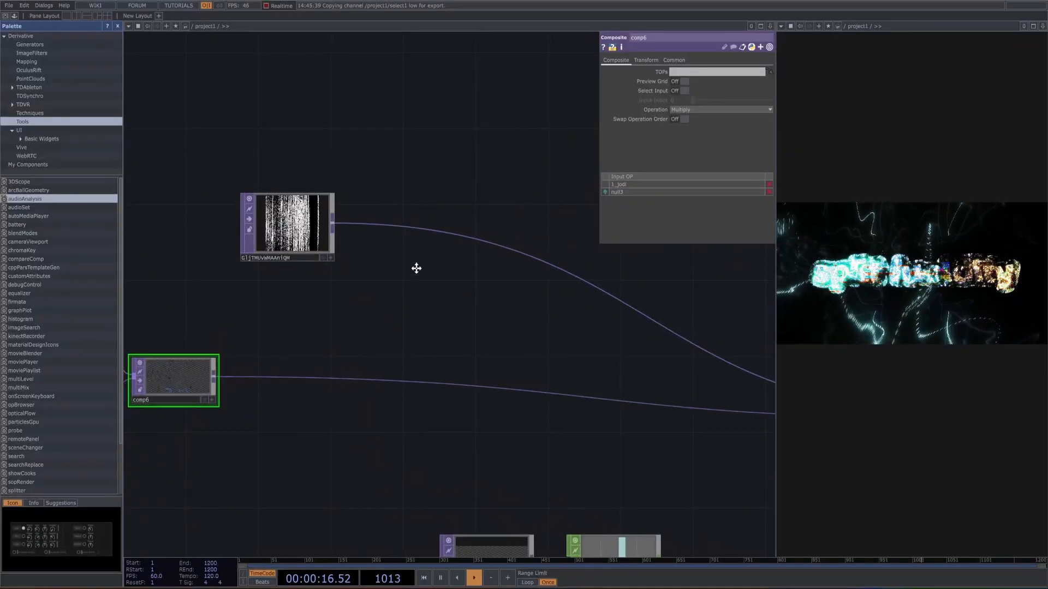
Step: Return to the text branch, open bloom1's parameters and follow its output to null2 and comp3
scroll(358, 327, down, 5)
scroll(389, 239, up, 2)
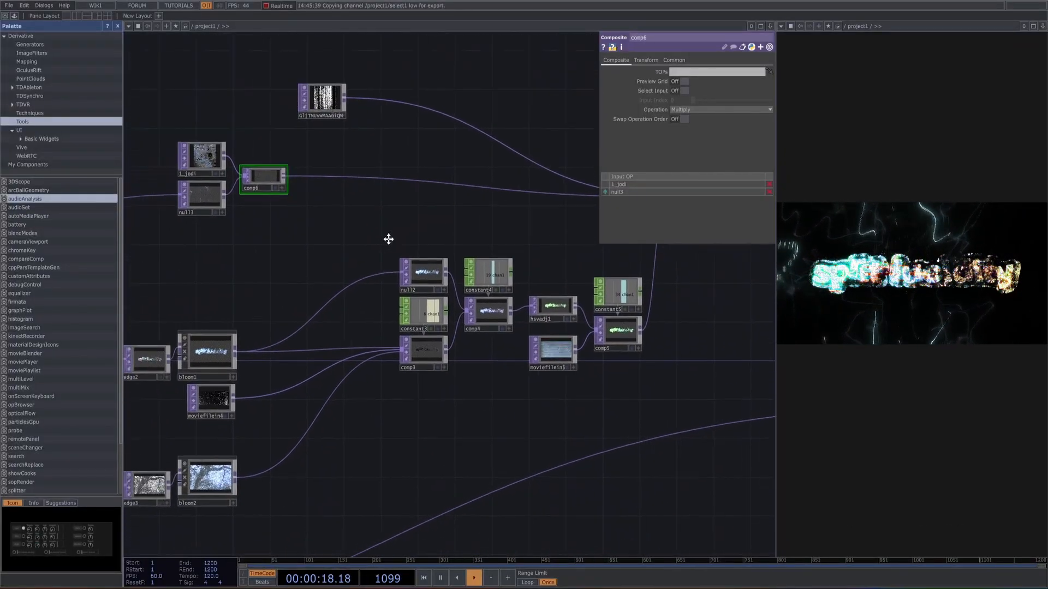
drag(389, 239, 441, 293)
drag(356, 322, 402, 254)
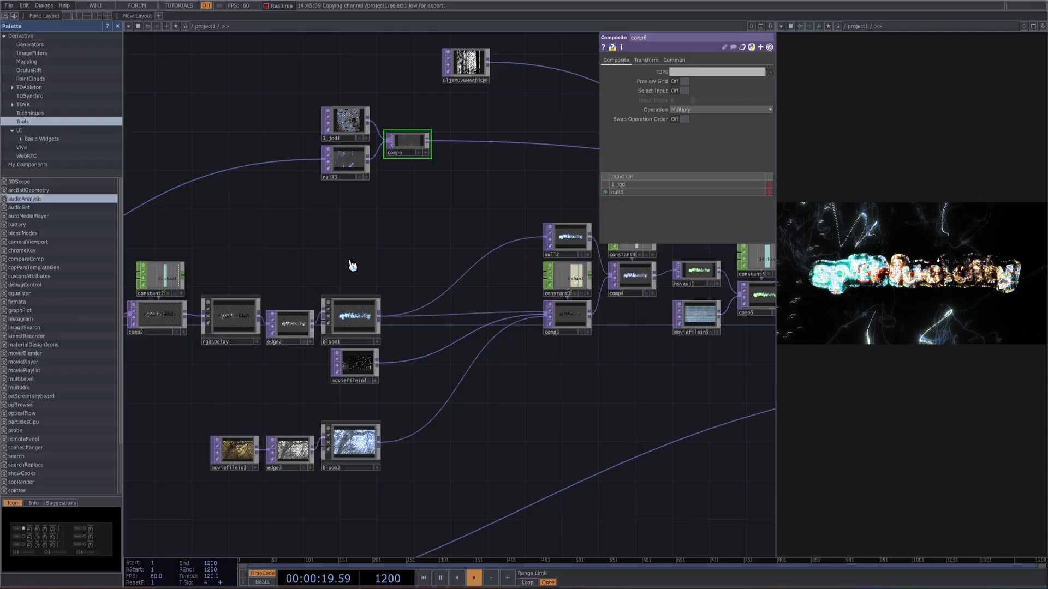
scroll(352, 266, up, 3)
drag(369, 287, 379, 164)
click(385, 231)
mouse_move(488, 152)
mouse_down()
mouse_move(475, 141)
mouse_move(358, 175)
mouse_move(321, 201)
mouse_move(432, 206)
mouse_up()
scroll(357, 174, down, 3)
drag(329, 227, 346, 221)
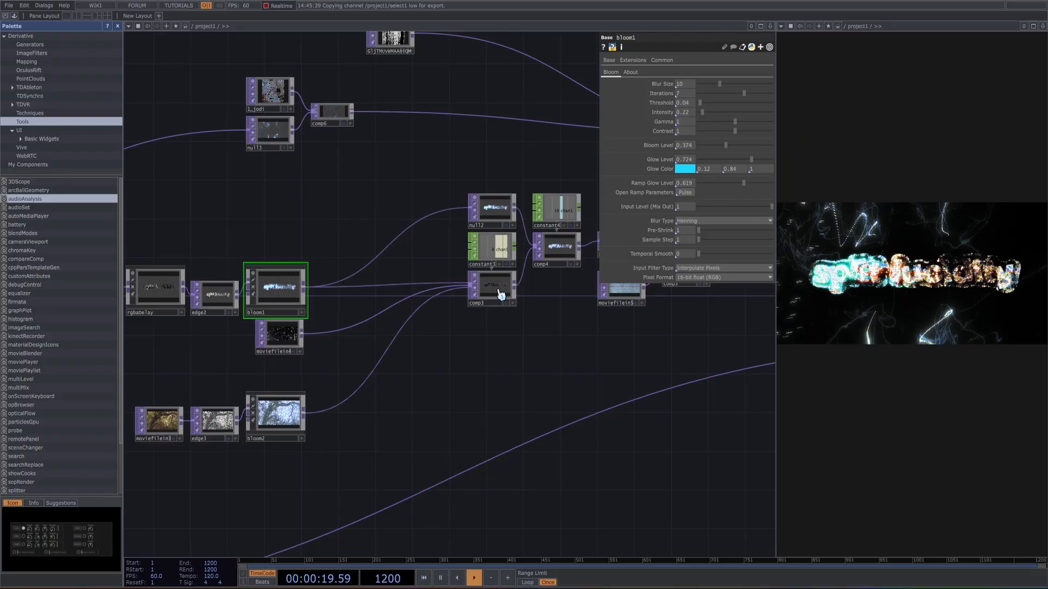
Step: Open moviefilein4's parameters and examine its chain and scratch texture up close
scroll(368, 357, up, 3)
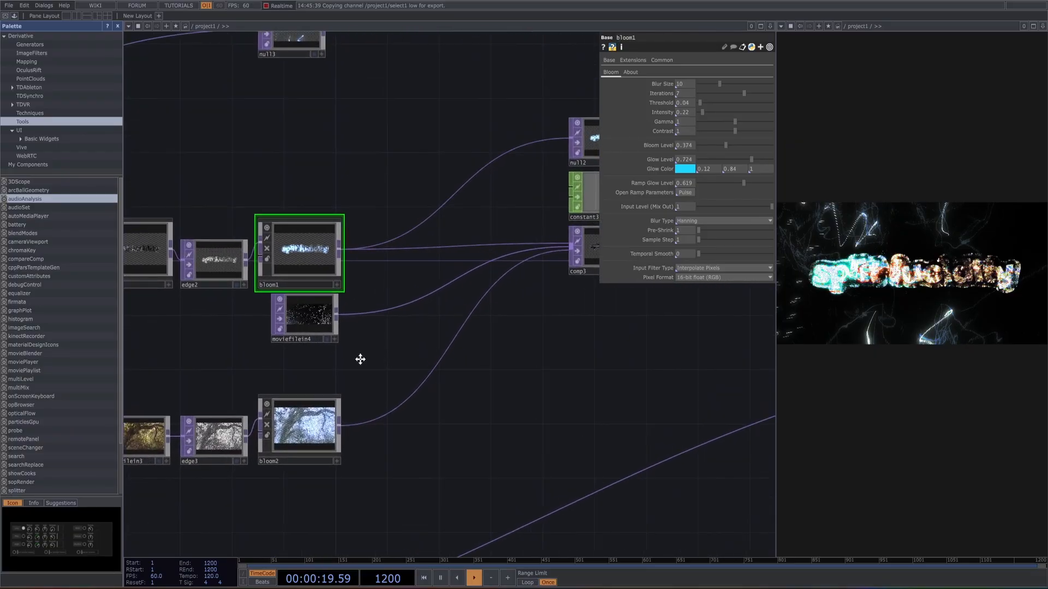
click(556, 272)
drag(334, 373, 462, 358)
click(380, 342)
scroll(380, 342, up, 8)
scroll(380, 342, down, 4)
scroll(432, 283, up, 5)
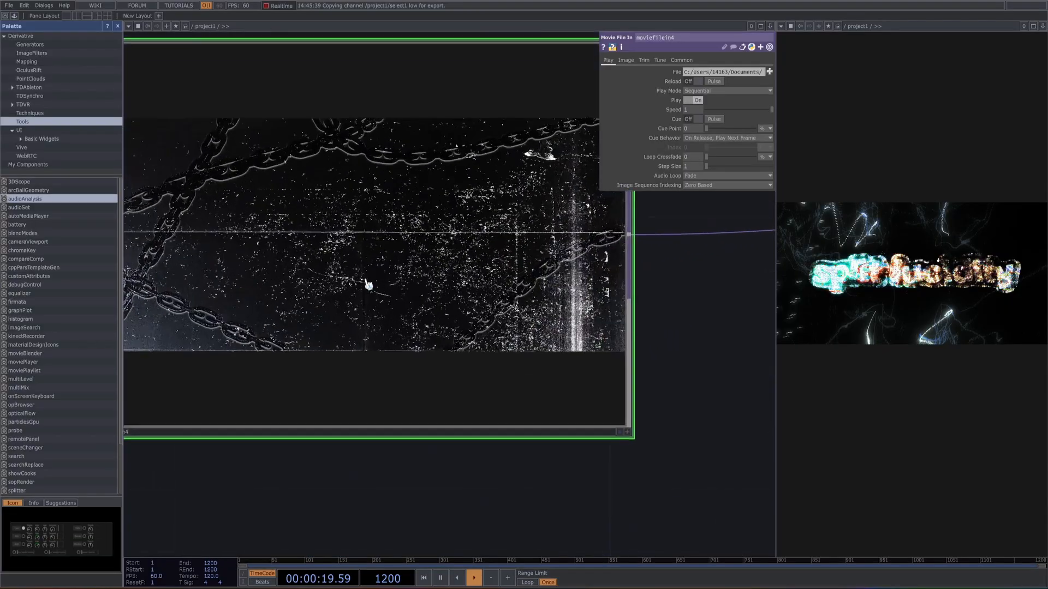
scroll(696, 328, down, 5)
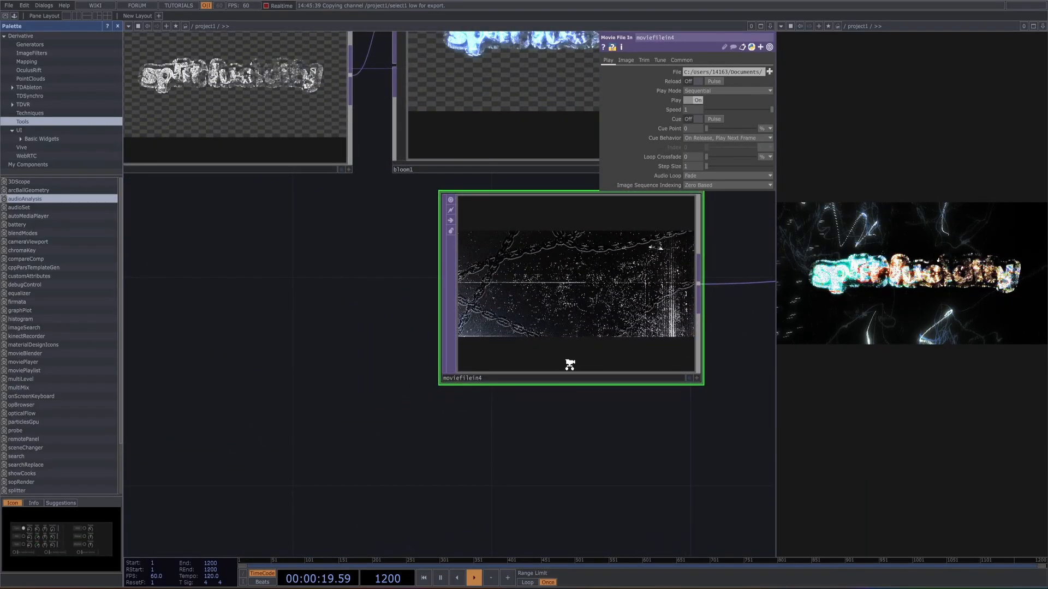
scroll(568, 365, down, 3)
scroll(486, 333, down, 3)
Step: Open moviefilein3's parameters and trace its tree footage through edge3 and bloom2 into comp3
drag(522, 391, 544, 241)
scroll(330, 297, up, 5)
click(357, 337)
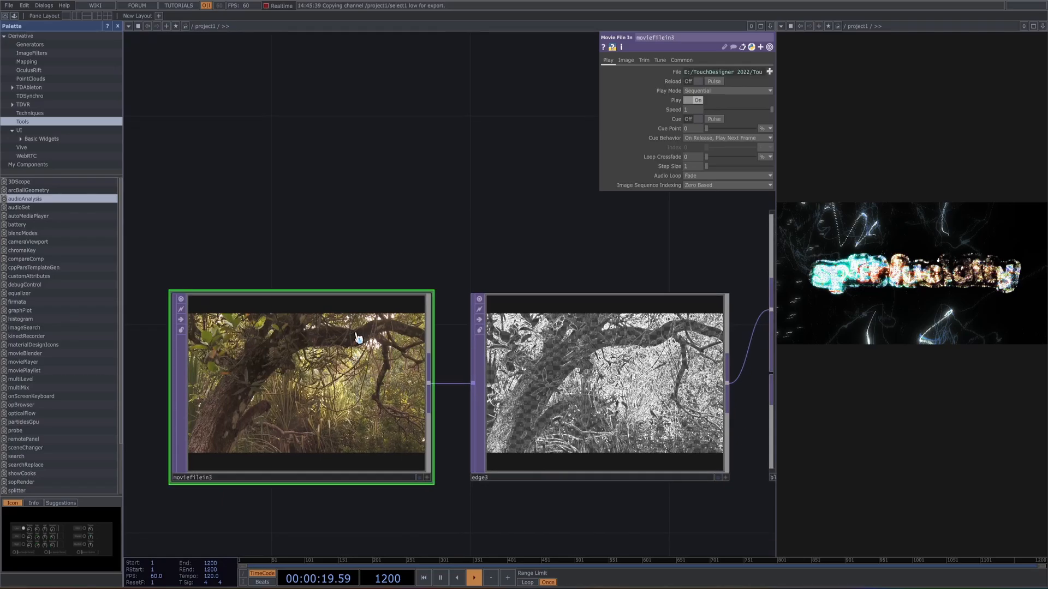
drag(583, 241, 346, 247)
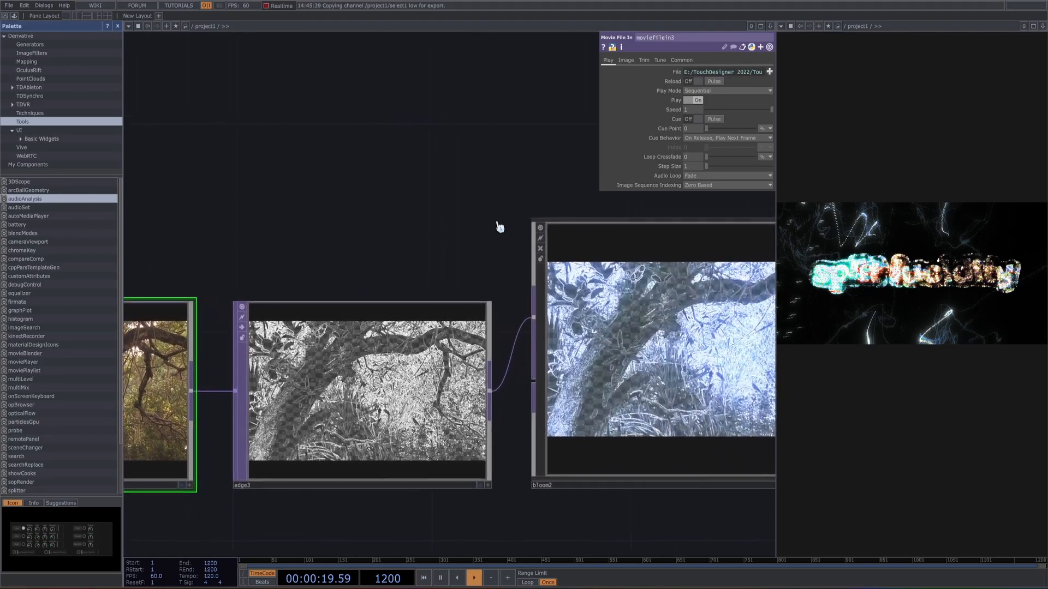
drag(500, 227, 357, 235)
scroll(591, 192, down, 5)
drag(503, 179, 311, 320)
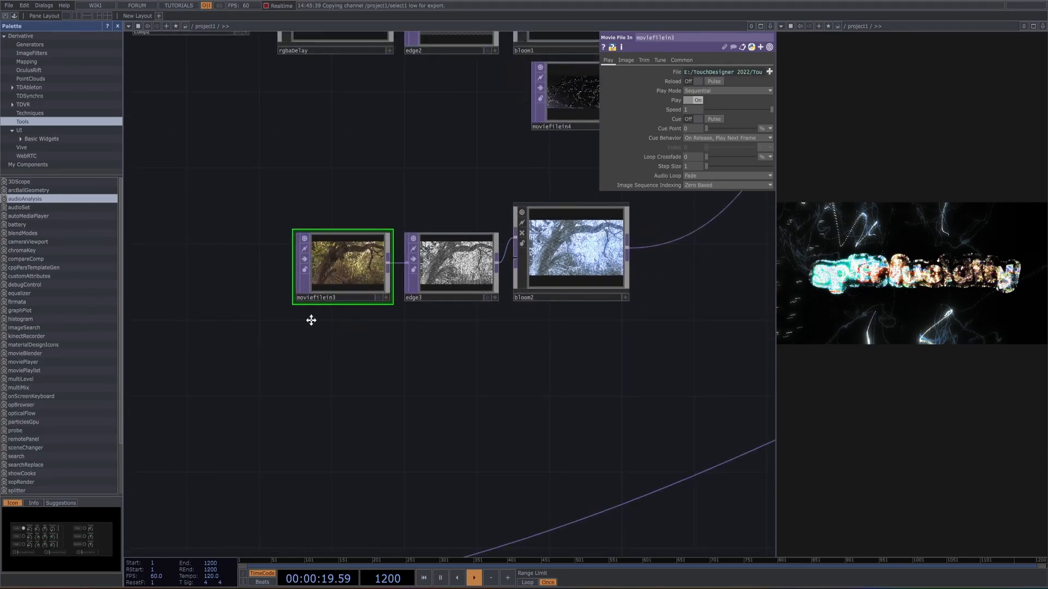
drag(581, 288, 369, 395)
drag(480, 349, 372, 377)
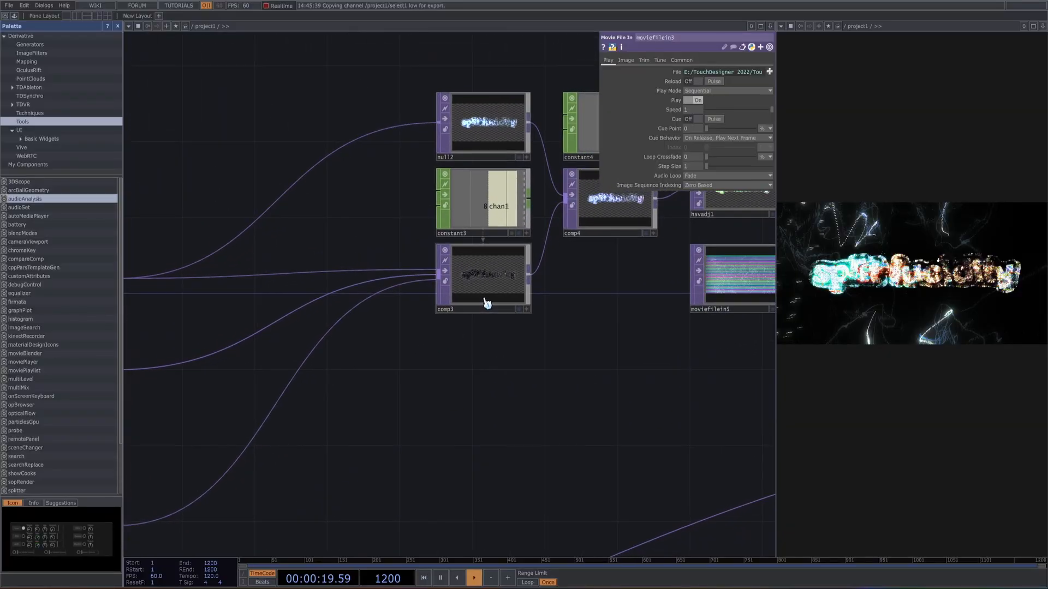
Step: Open comp3's parameters to check its composite operation and inputs, and examine its output up close
click(487, 302)
drag(562, 312, 523, 386)
scroll(434, 385, up, 6)
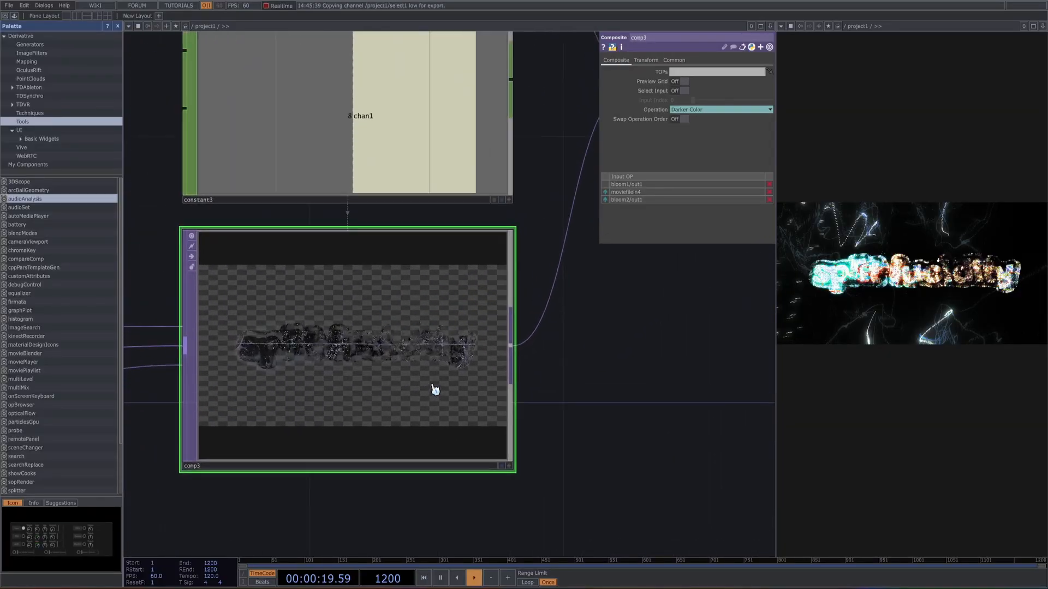
scroll(433, 385, down, 1)
drag(631, 362, 746, 357)
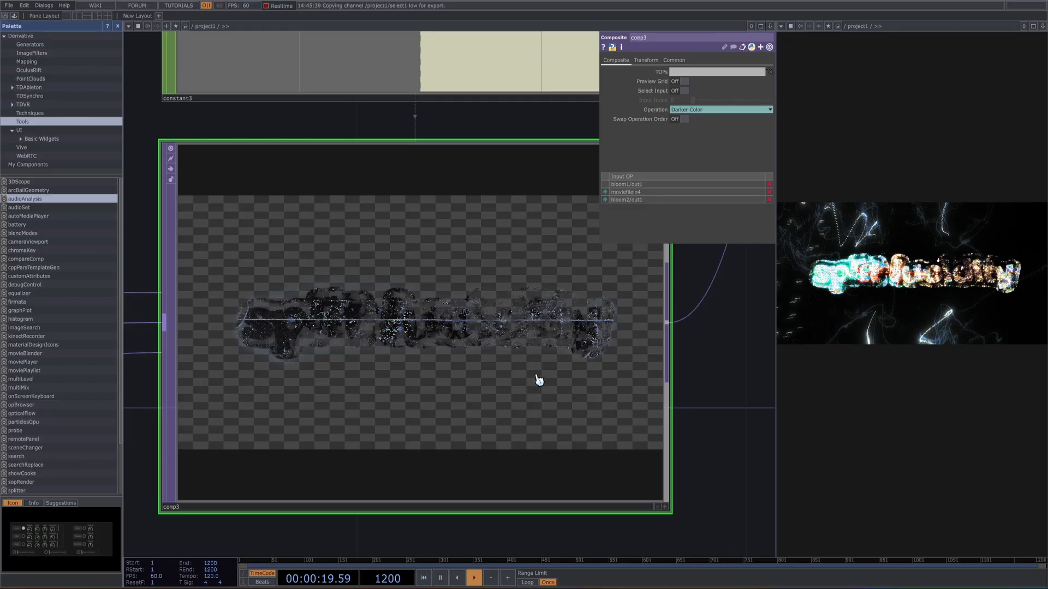
scroll(764, 299, down, 5)
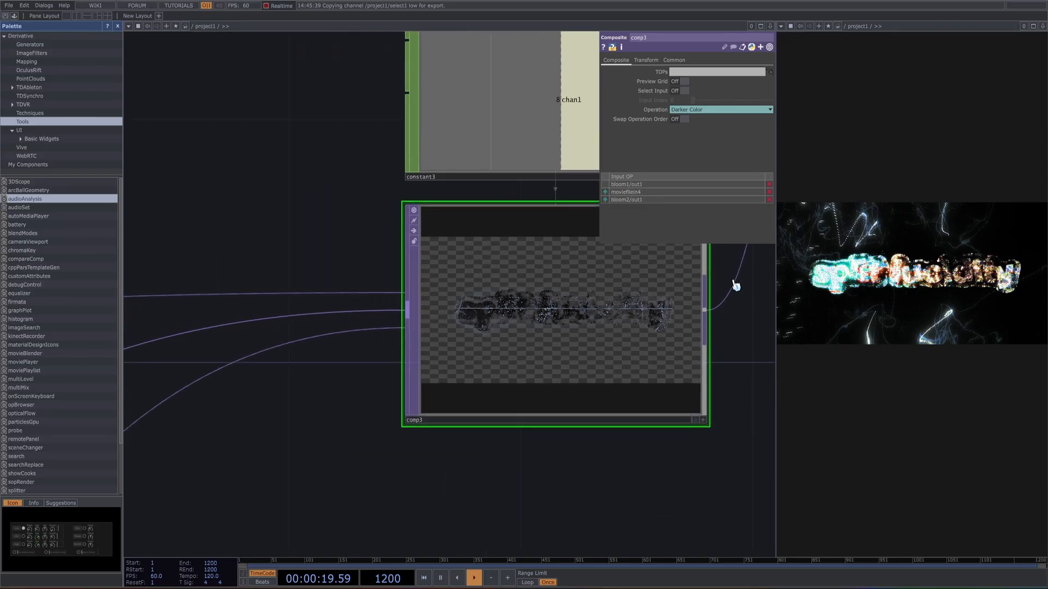
drag(592, 437, 382, 552)
scroll(562, 448, down, 3)
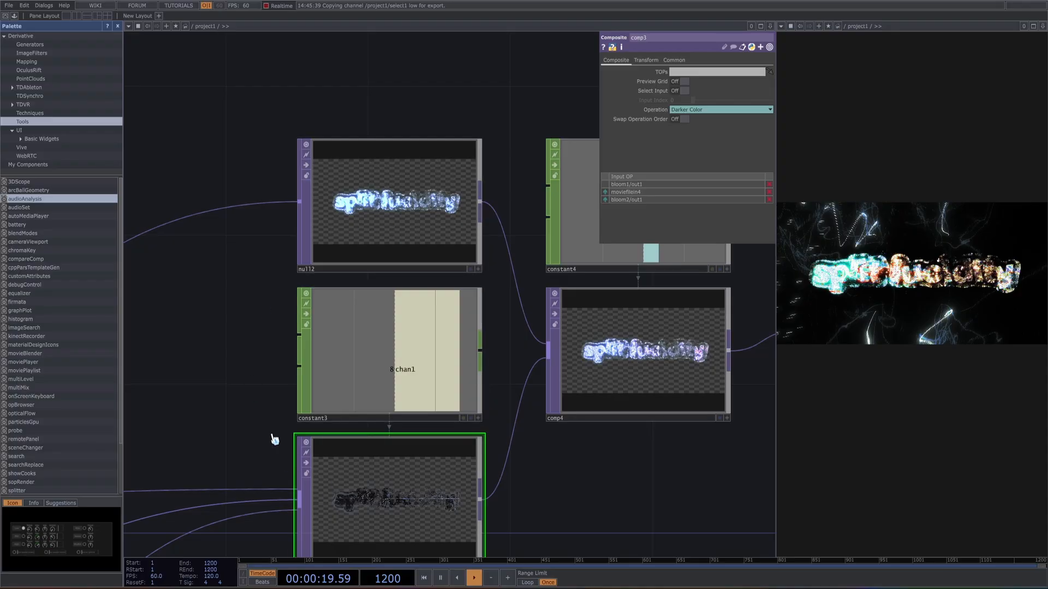
Step: Open comp4's parameters to check how it combines null2 with comp3, and inspect the resulting text closely
click(680, 412)
drag(586, 494, 481, 510)
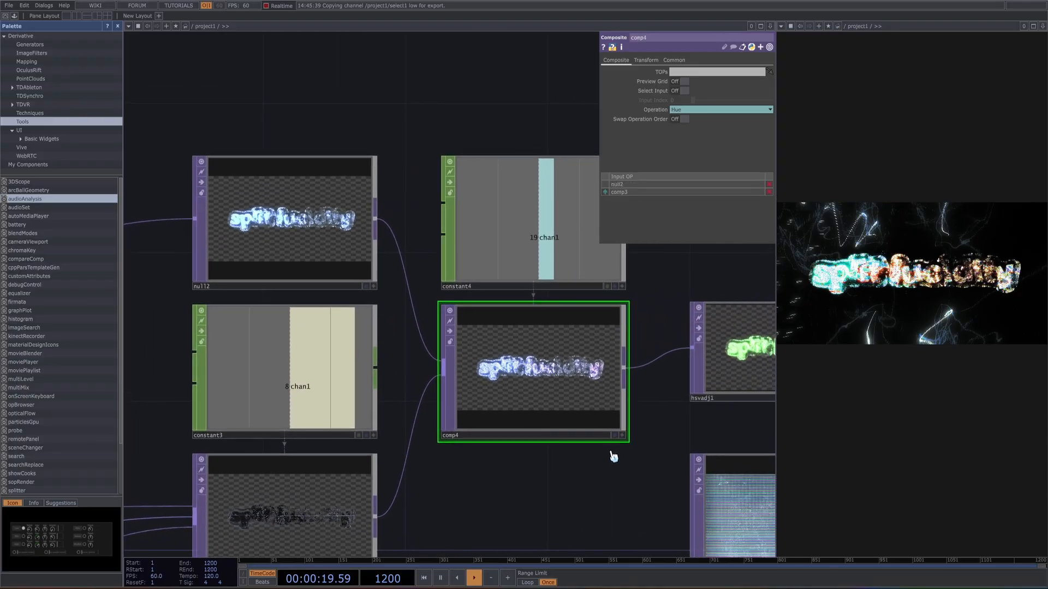
scroll(666, 399, up, 4)
scroll(294, 233, up, 3)
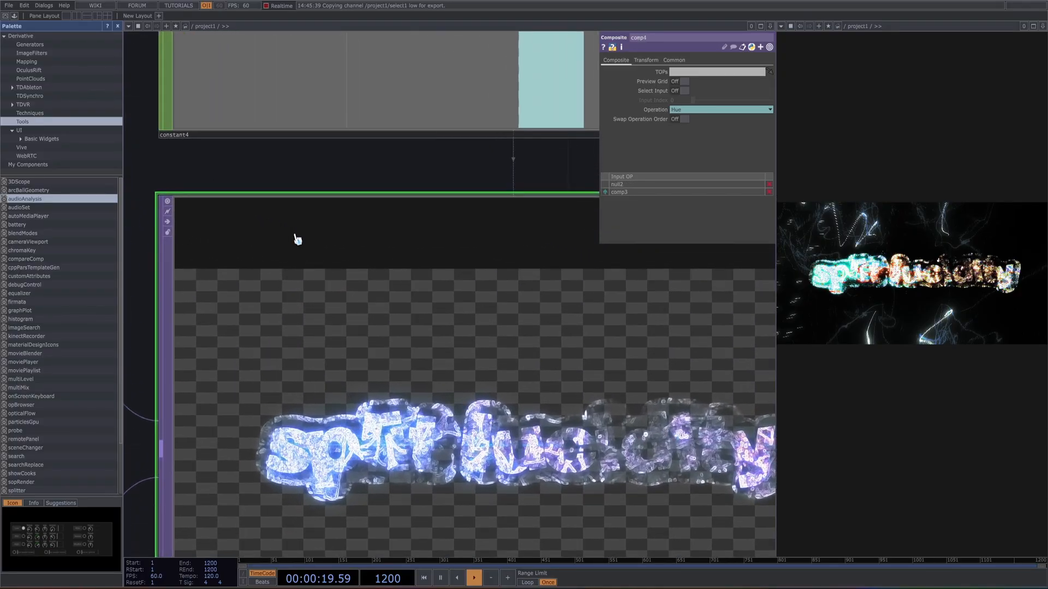
scroll(496, 349, down, 2)
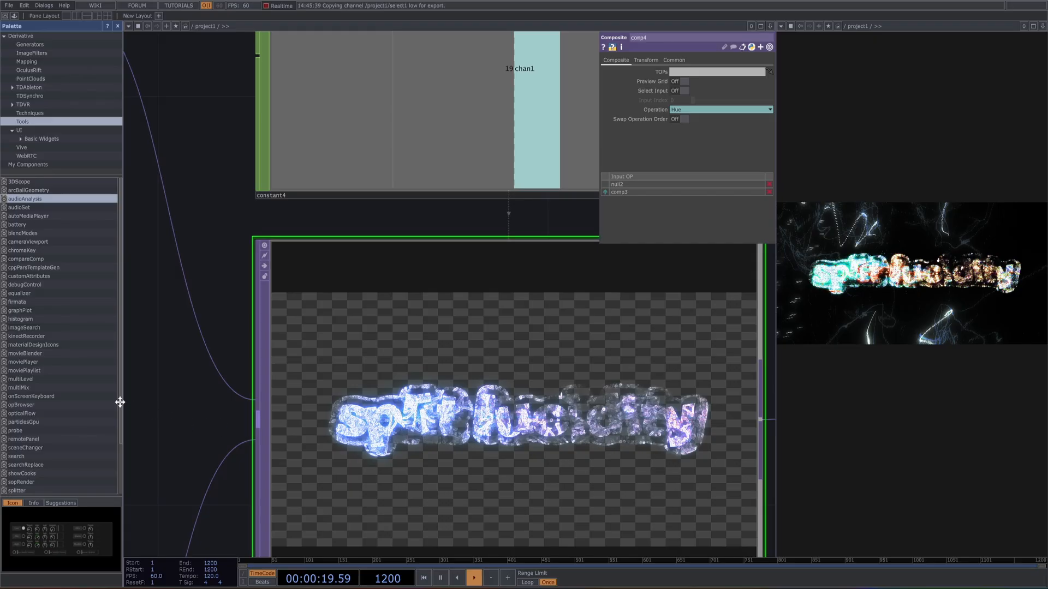
drag(146, 414, 124, 409)
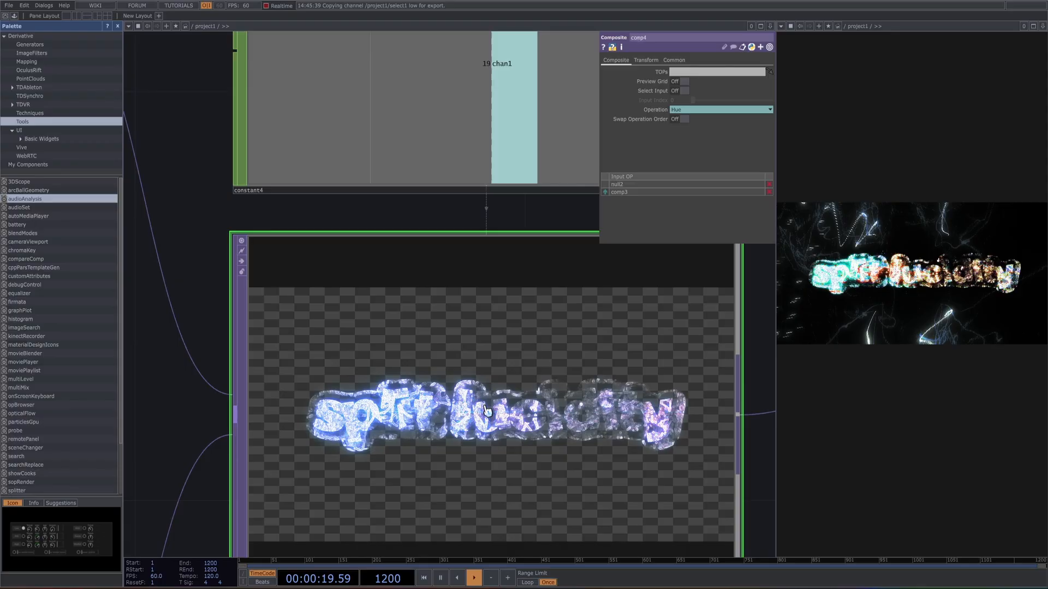
scroll(434, 379, down, 6)
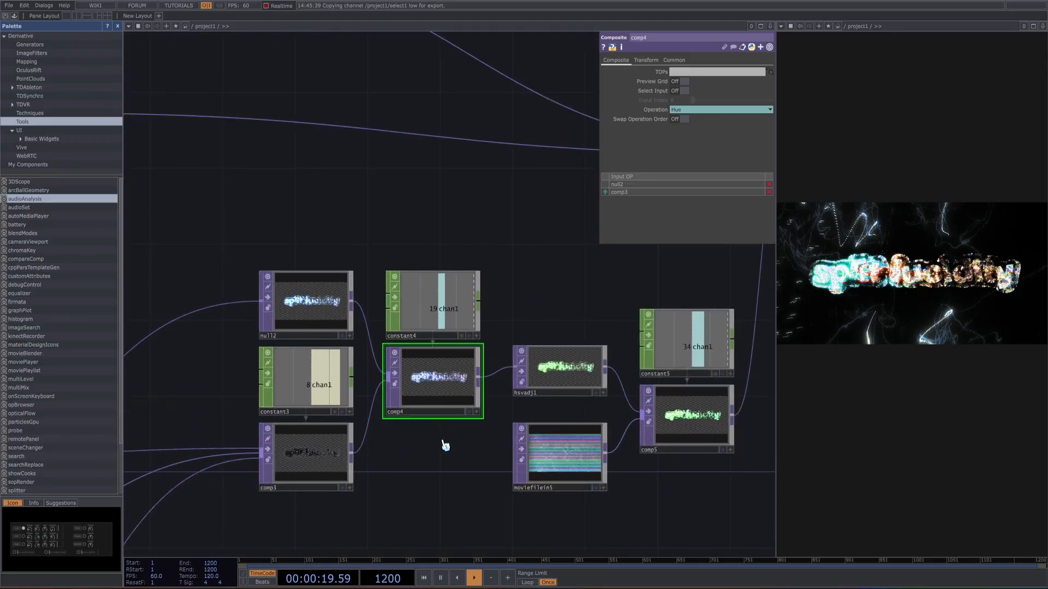
Step: Examine hsvadj1's recoloured text and the moviefilein5 line texture up close as the two inputs of comp5
drag(427, 433, 339, 372)
scroll(467, 264, up, 5)
drag(467, 308, 443, 207)
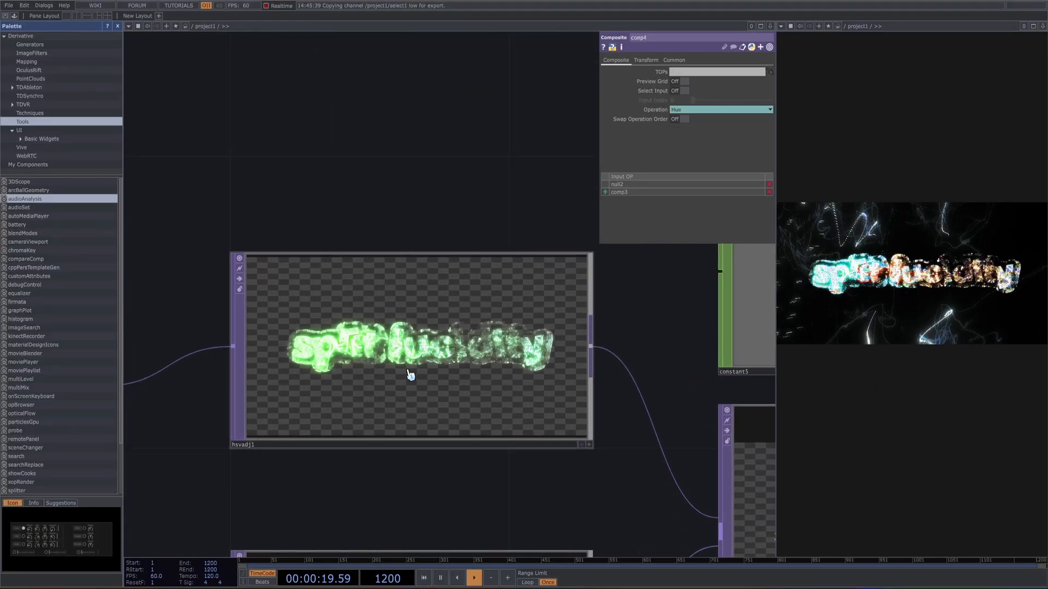
drag(468, 497, 372, 290)
drag(427, 337, 367, 302)
scroll(460, 255, down, 5)
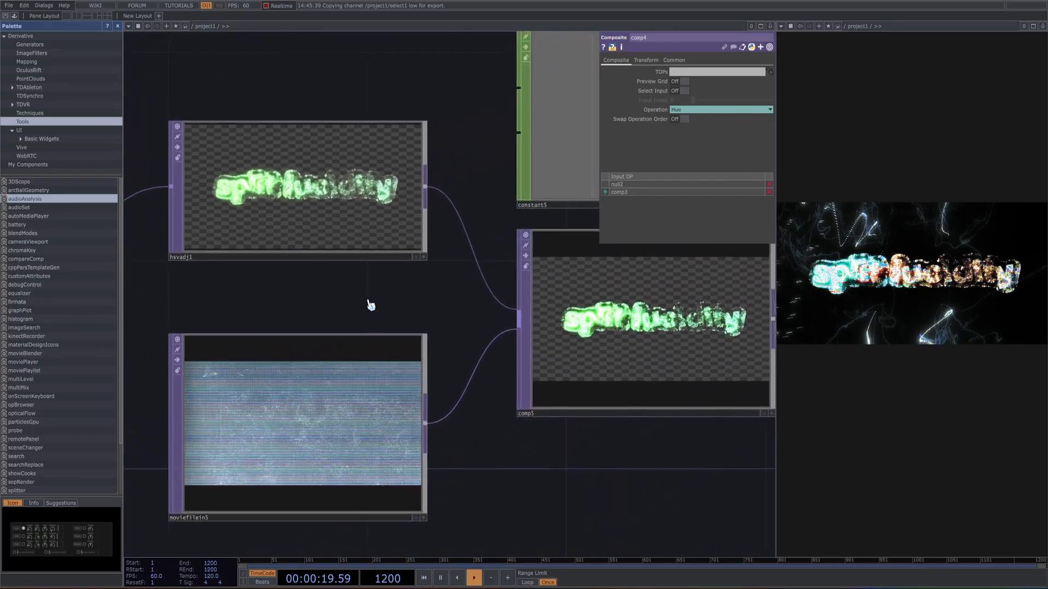
scroll(332, 445, up, 3)
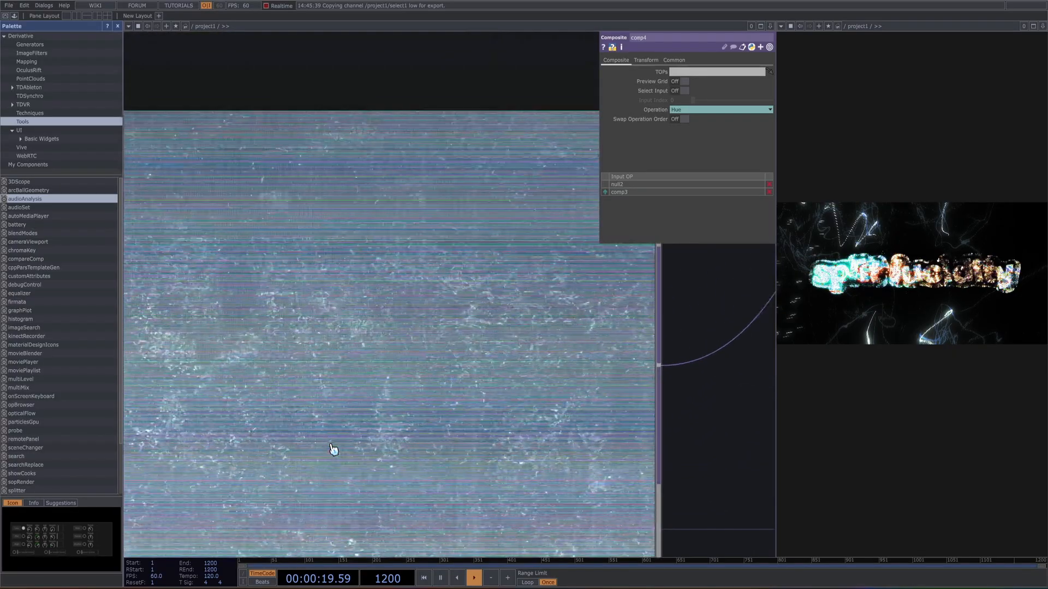
scroll(335, 449, down, 5)
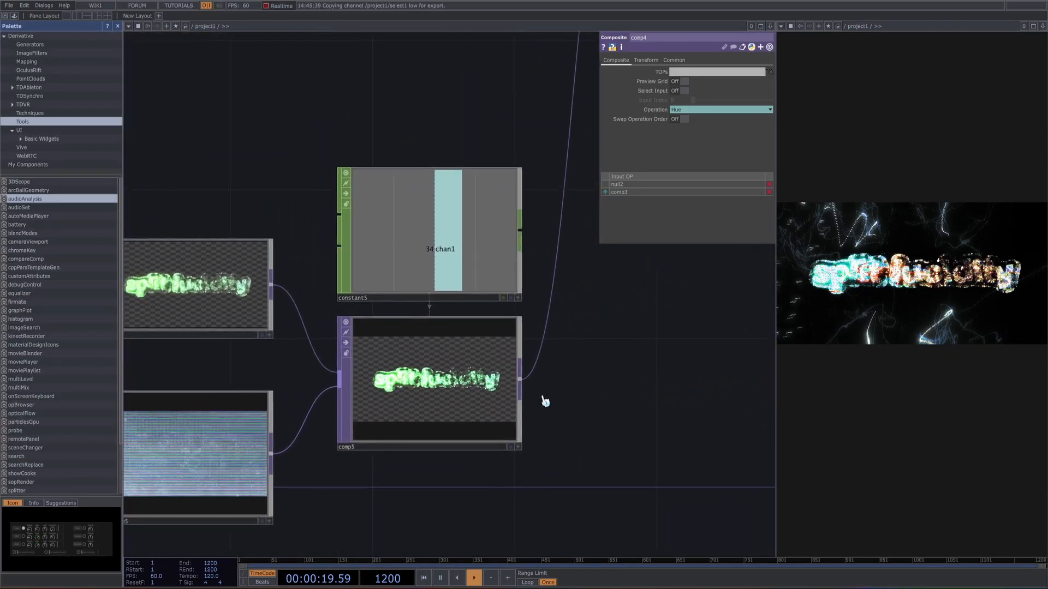
Step: Examine comp5's composited text up close and trace its inputs and its connection to comp7
scroll(431, 380, up, 5)
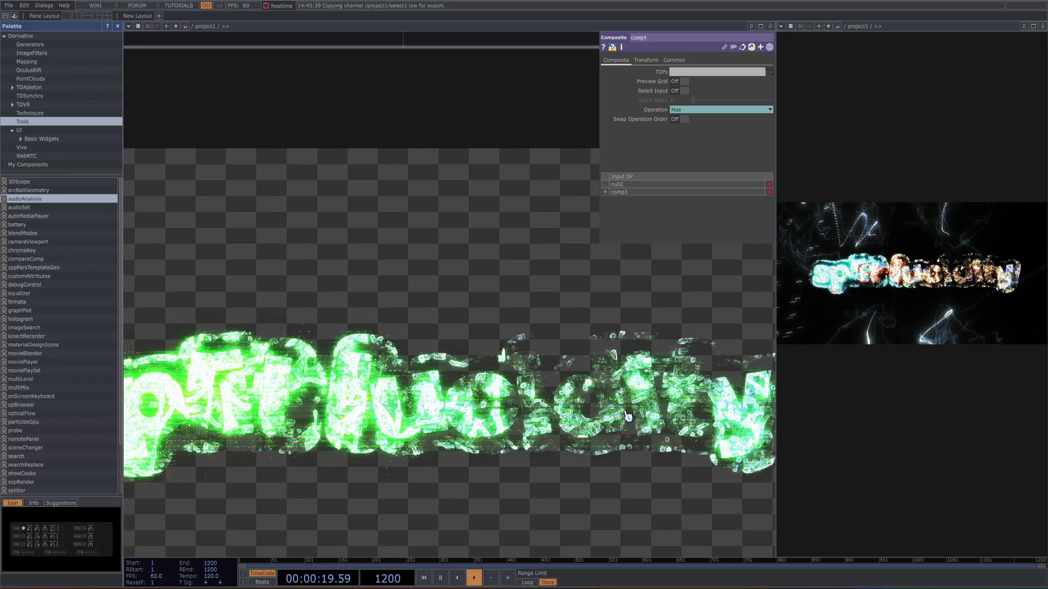
scroll(620, 435, down, 3)
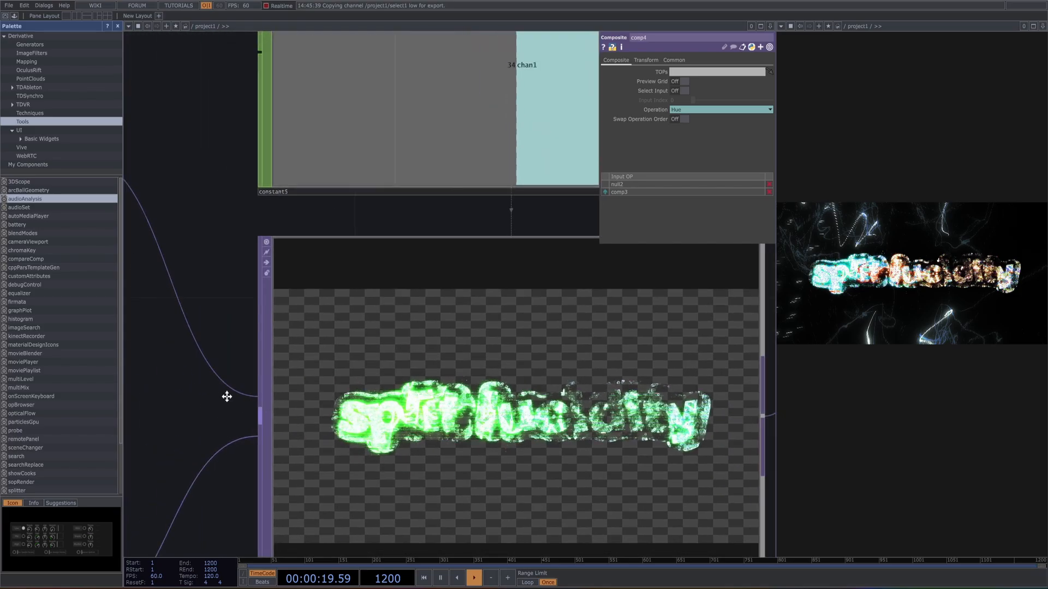
drag(227, 396, 452, 275)
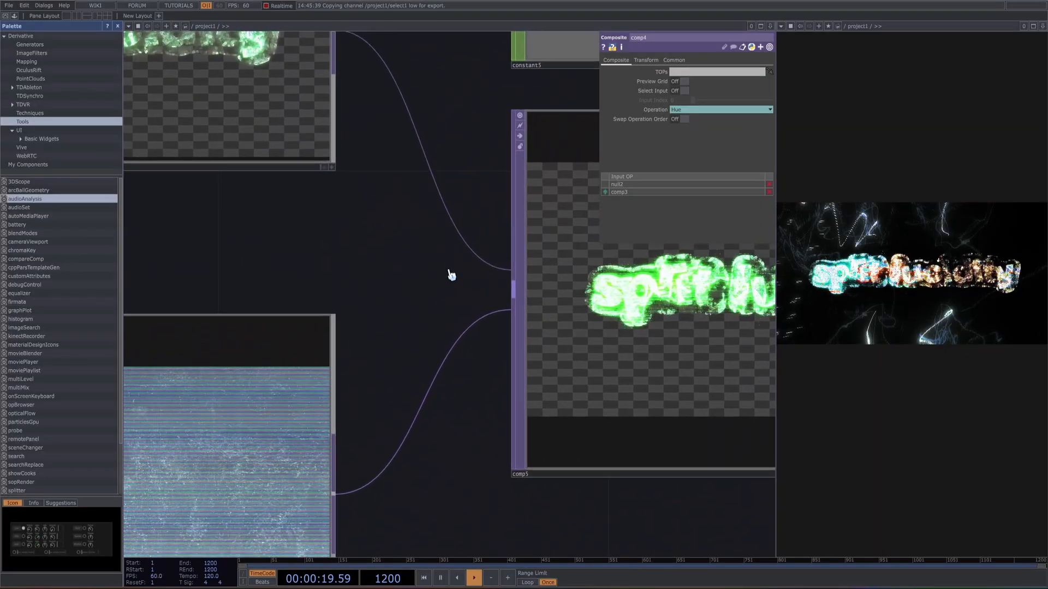
drag(419, 315, 214, 311)
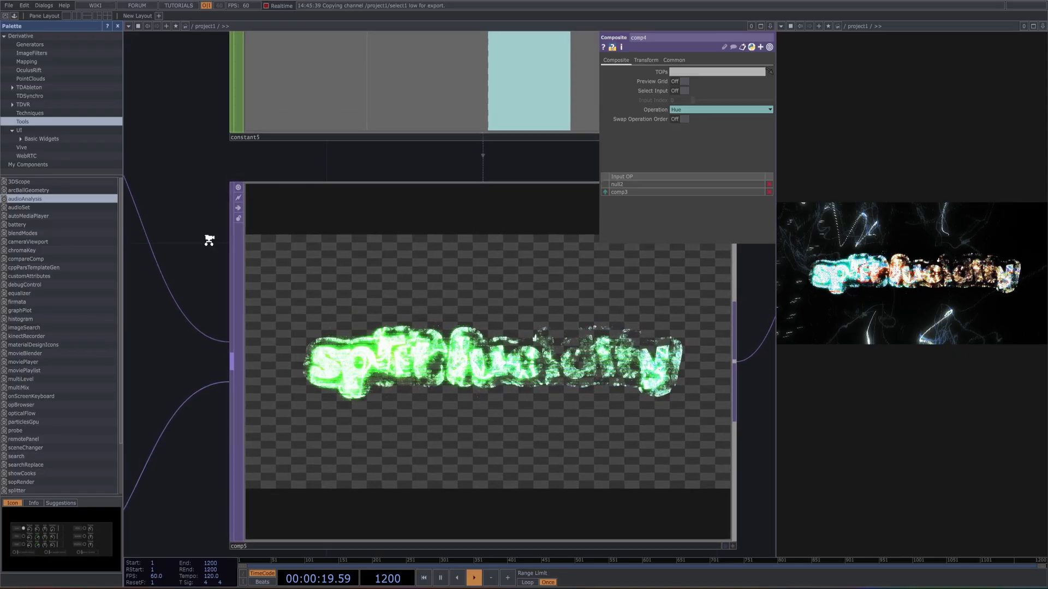
scroll(208, 238, down, 5)
drag(355, 257, 356, 261)
drag(374, 162, 427, 343)
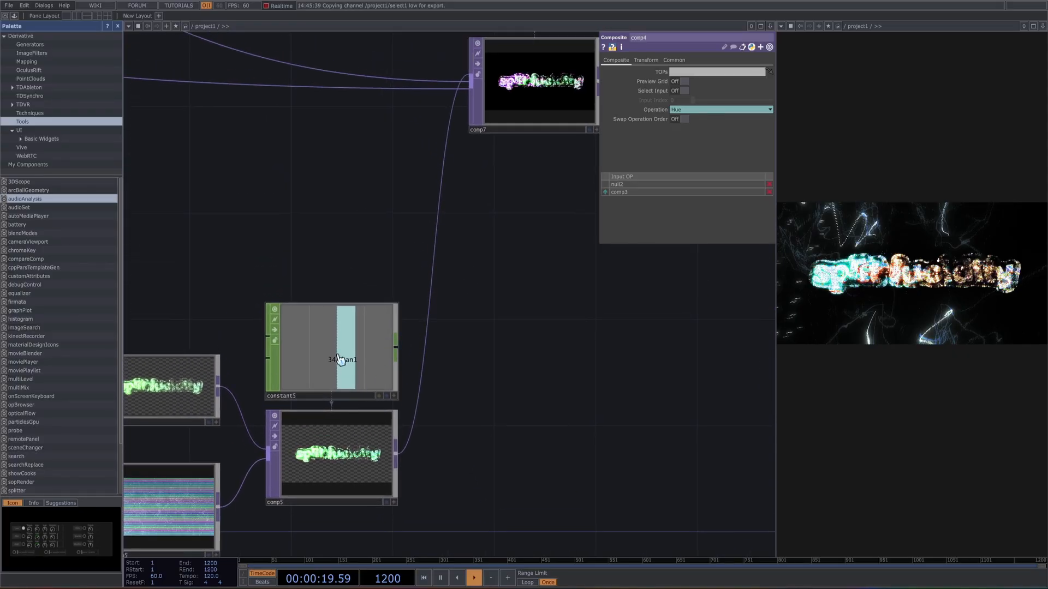
Step: Open the parameters of constant5 and comp5 to check the channel value and the composite operation
click(336, 350)
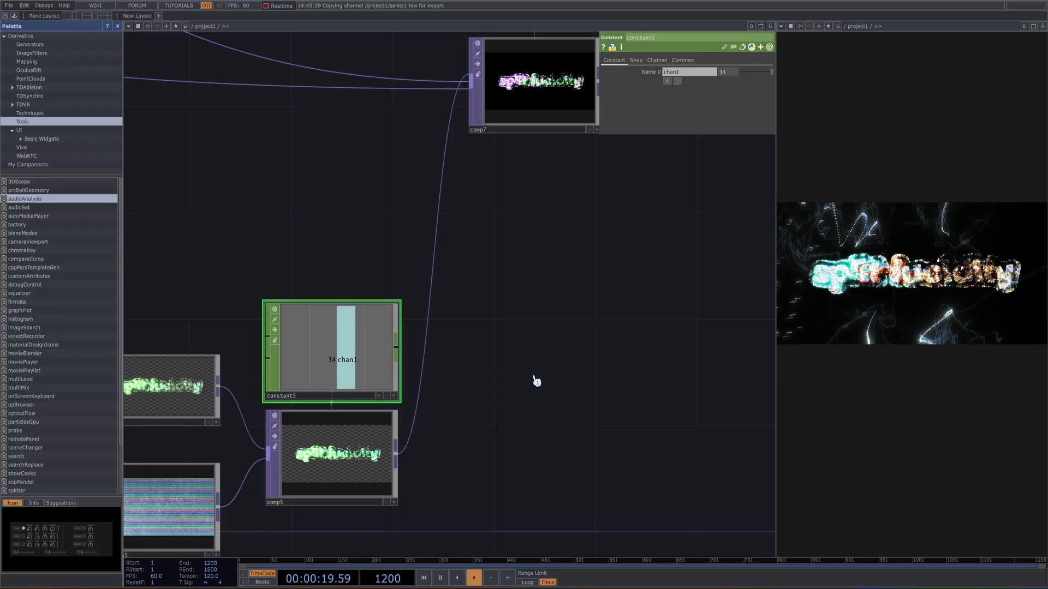
click(368, 464)
key(h)
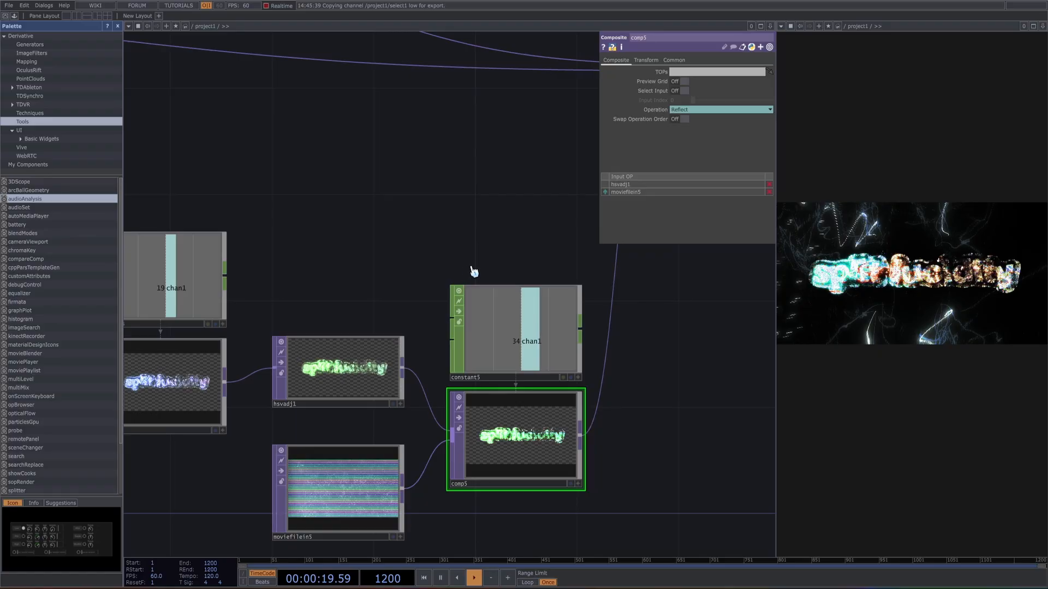
drag(508, 226, 471, 235)
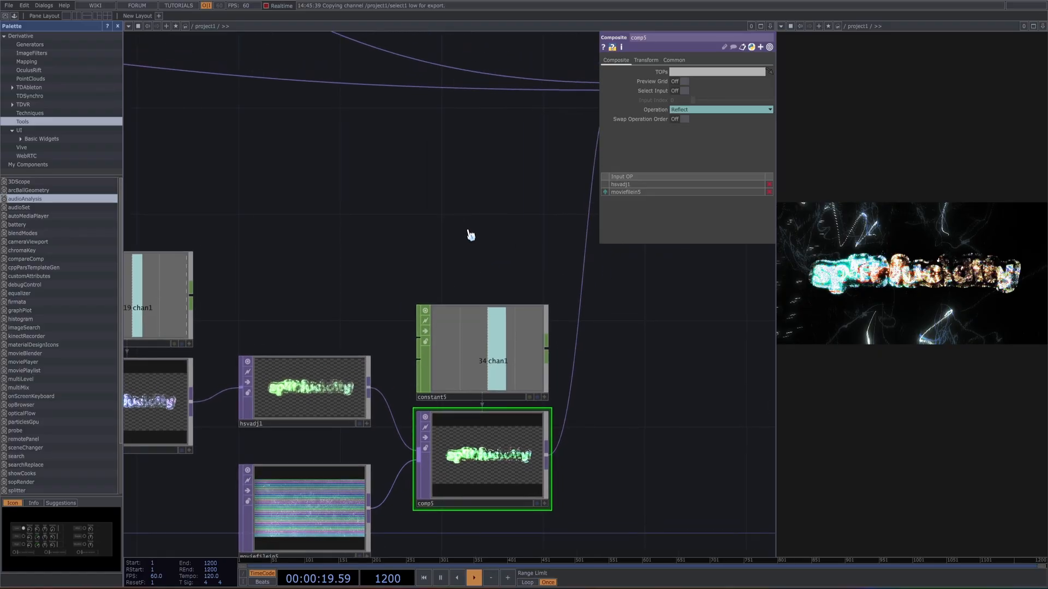
scroll(418, 239, down, 5)
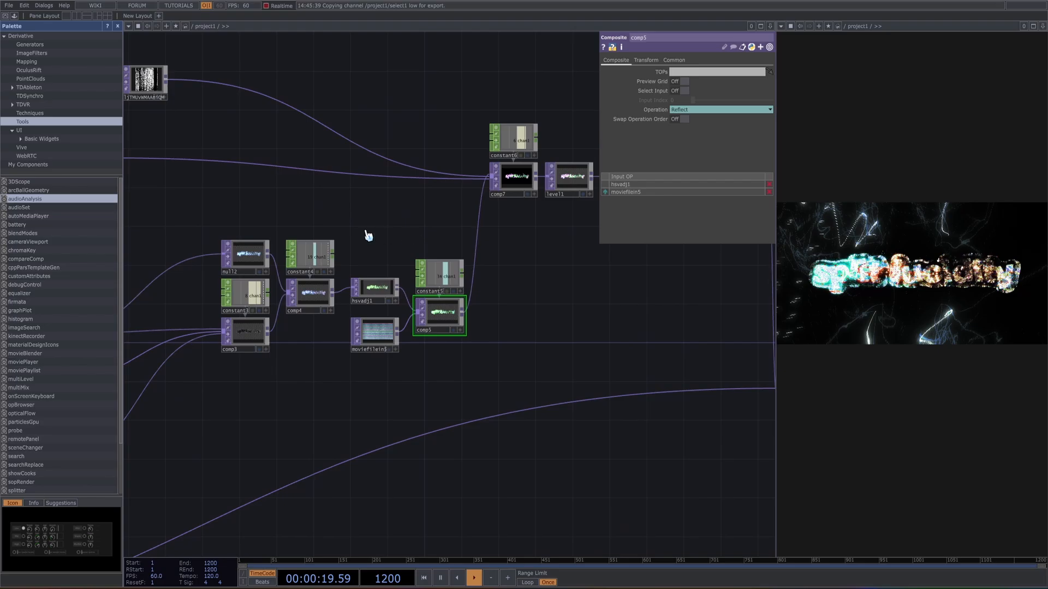
Step: Follow comp5's output along the chain to comp7, and inspect comp7 with its constant6 channel up close
drag(369, 236, 439, 408)
scroll(565, 395, down, 2)
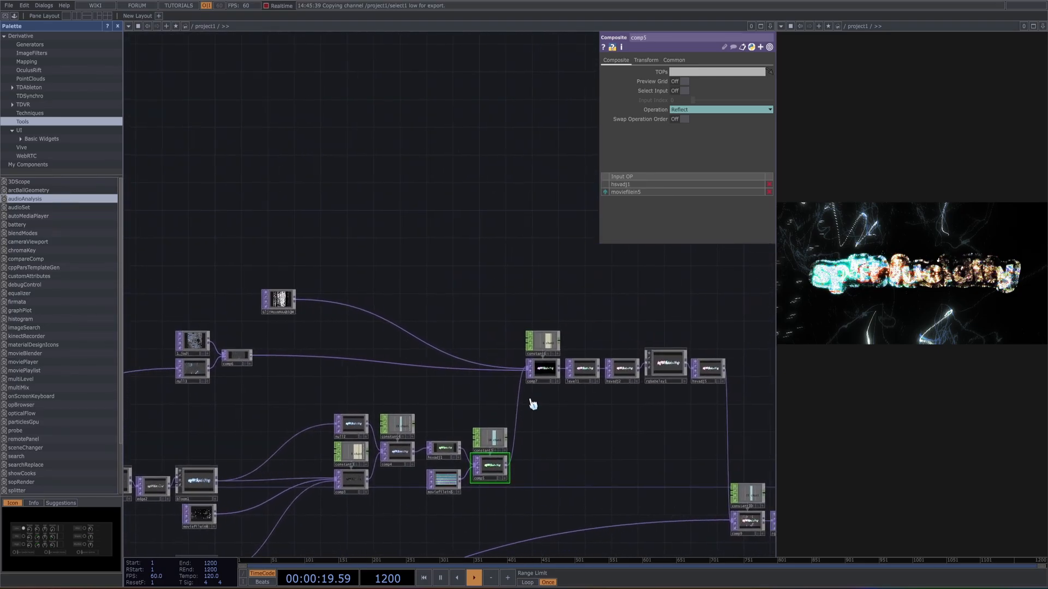
drag(533, 403, 489, 409)
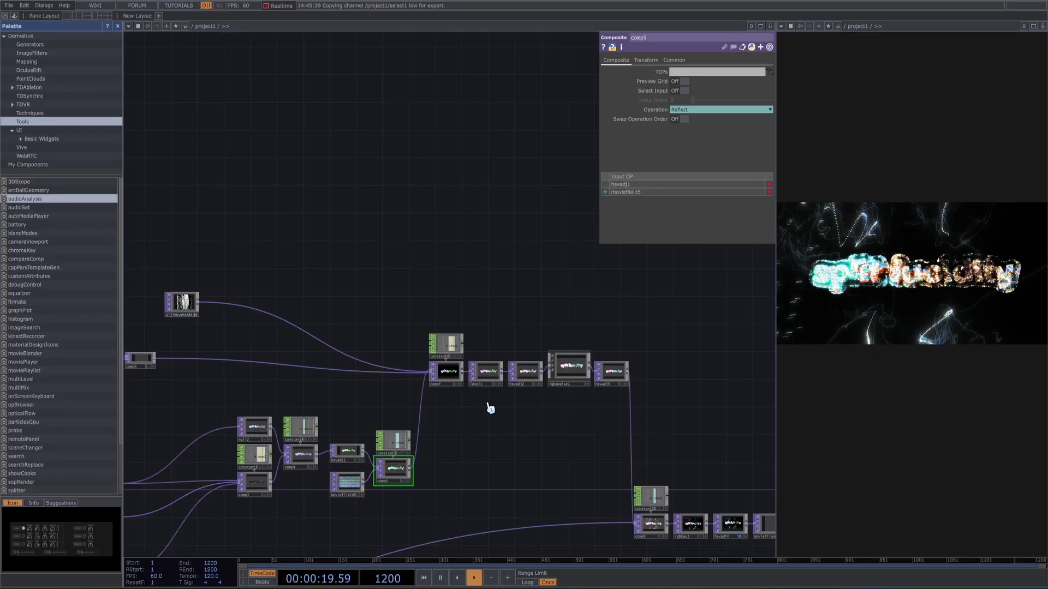
scroll(487, 403, up, 4)
drag(436, 434, 531, 298)
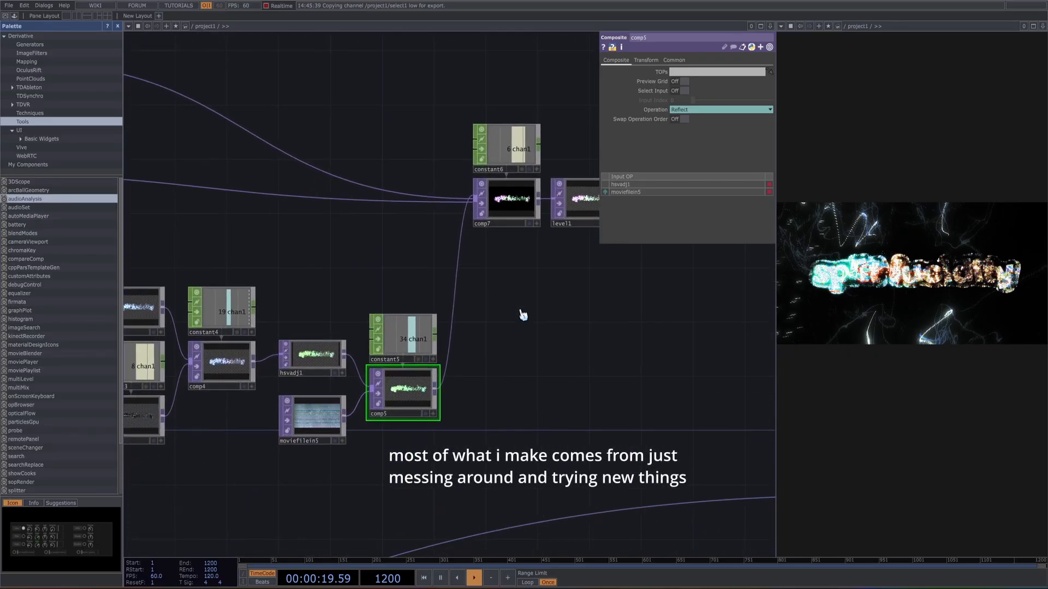
drag(512, 351, 506, 403)
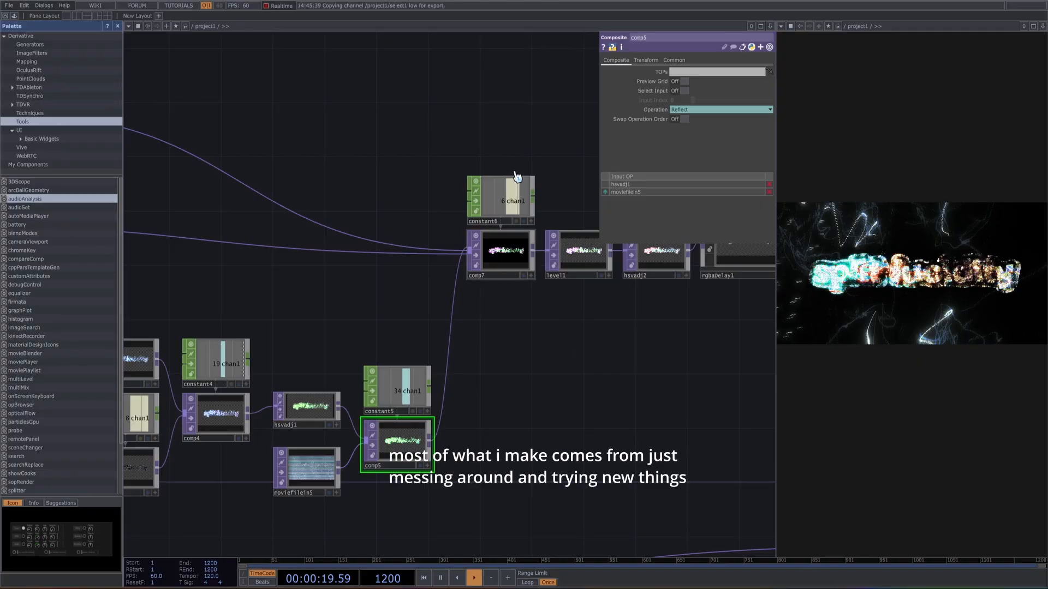
drag(530, 182, 586, 208)
scroll(524, 236, up, 4)
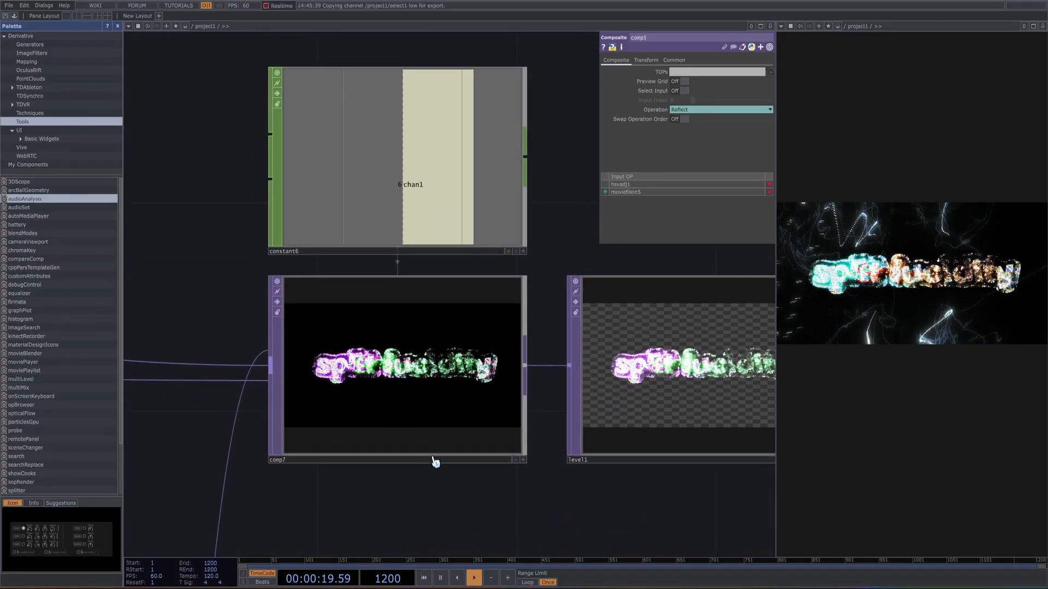
Step: Survey the branches feeding comp7 in the wider network, and look again at comp5 and its neighbouring operators
scroll(433, 462, down, 5)
scroll(431, 476, down, 2)
drag(453, 508, 572, 347)
drag(398, 363, 516, 375)
scroll(501, 364, down, 2)
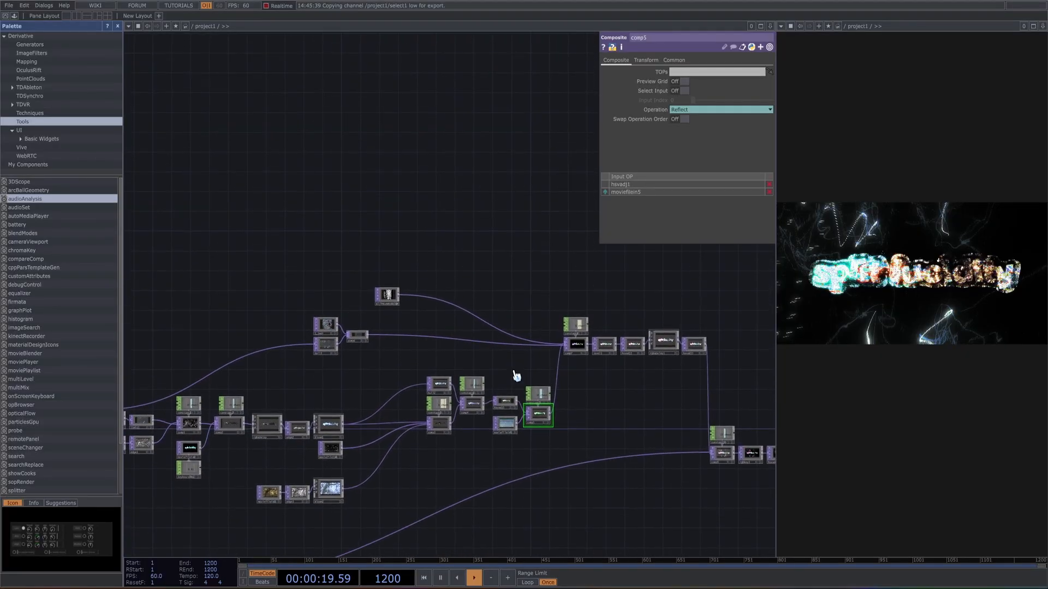
scroll(556, 367, up, 2)
scroll(533, 468, up, 3)
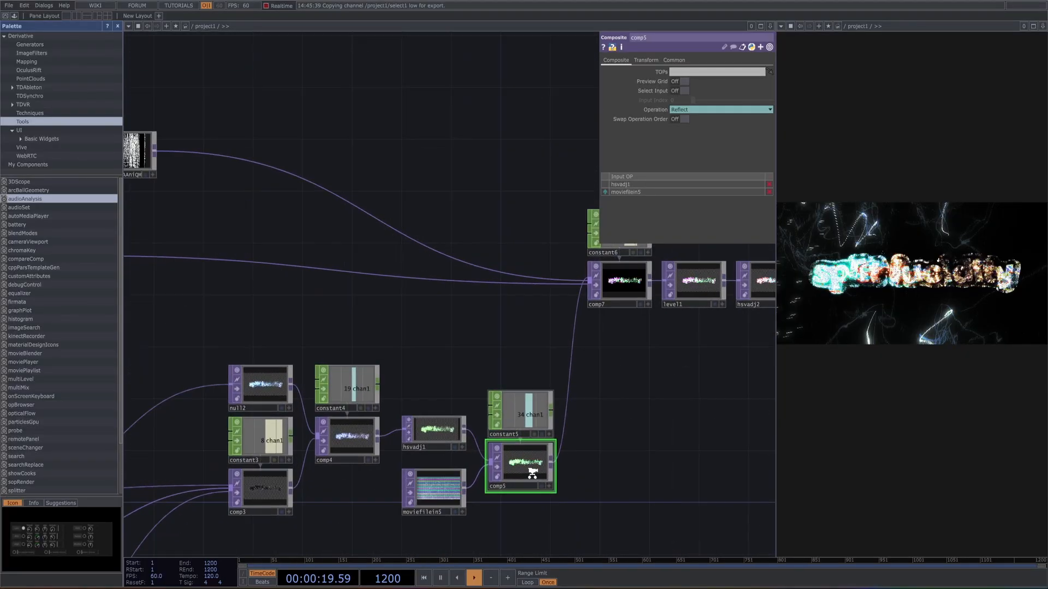
Step: Examine the 1_jodi and null3 inputs of comp6 and the black-and-white texture above them, tracing their connections to comp7
scroll(533, 474, down, 2)
drag(405, 332, 591, 365)
scroll(601, 363, down, 2)
scroll(300, 330, up, 4)
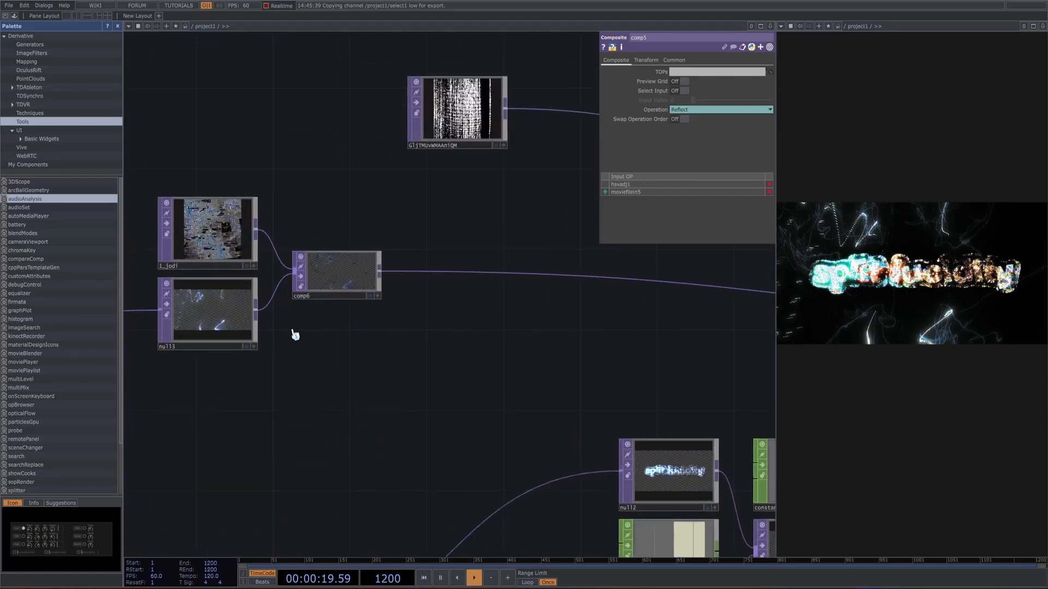
drag(371, 251, 442, 265)
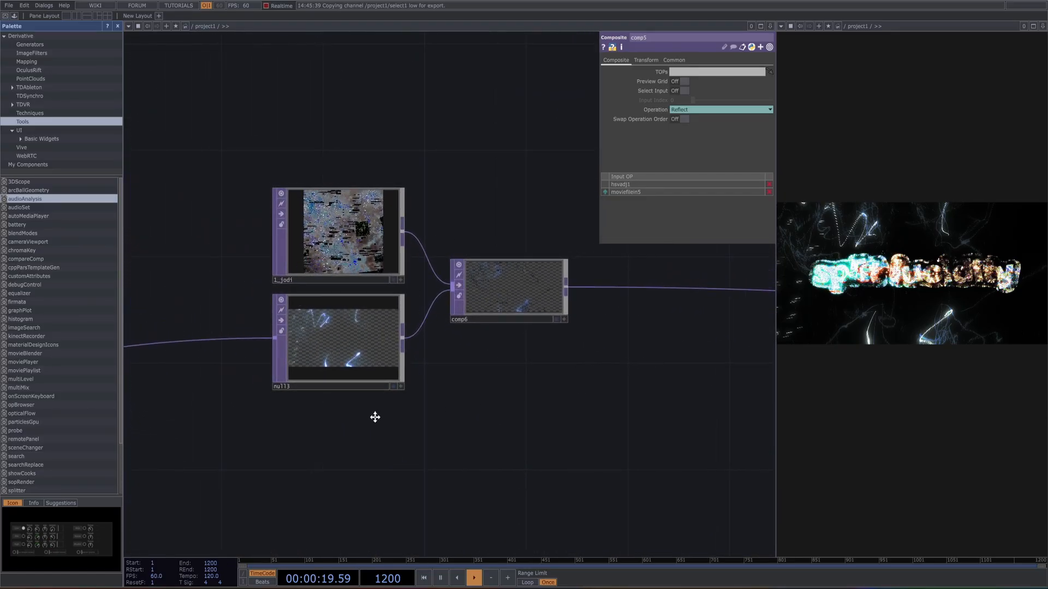
drag(374, 416, 138, 471)
scroll(586, 399, down, 2)
drag(769, 429, 518, 426)
scroll(519, 426, down, 2)
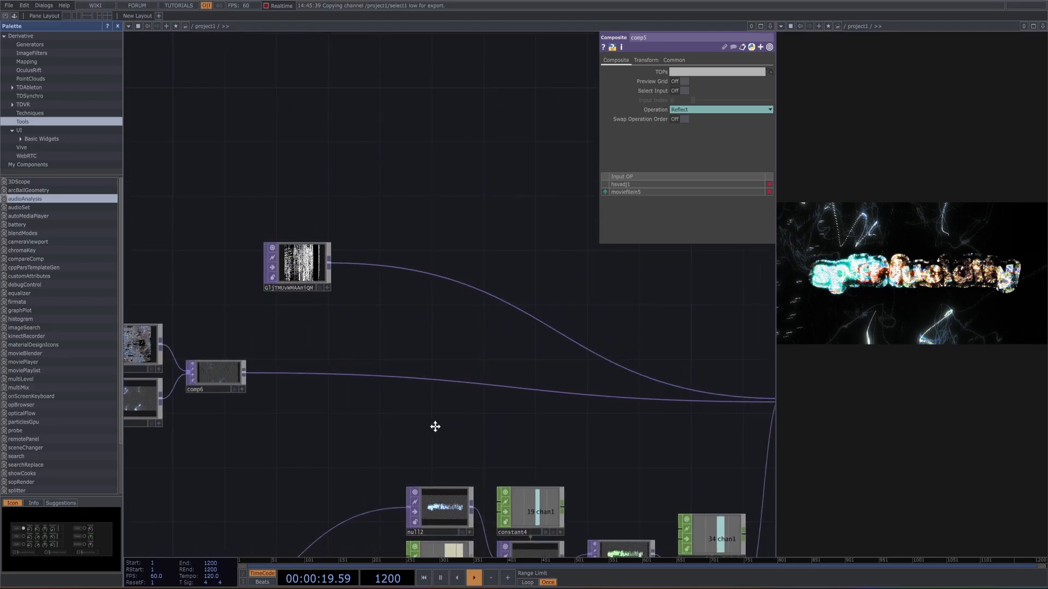
drag(565, 377, 370, 355)
mouse_move(142, 292)
mouse_down()
mouse_move(224, 304)
mouse_move(152, 290)
mouse_up()
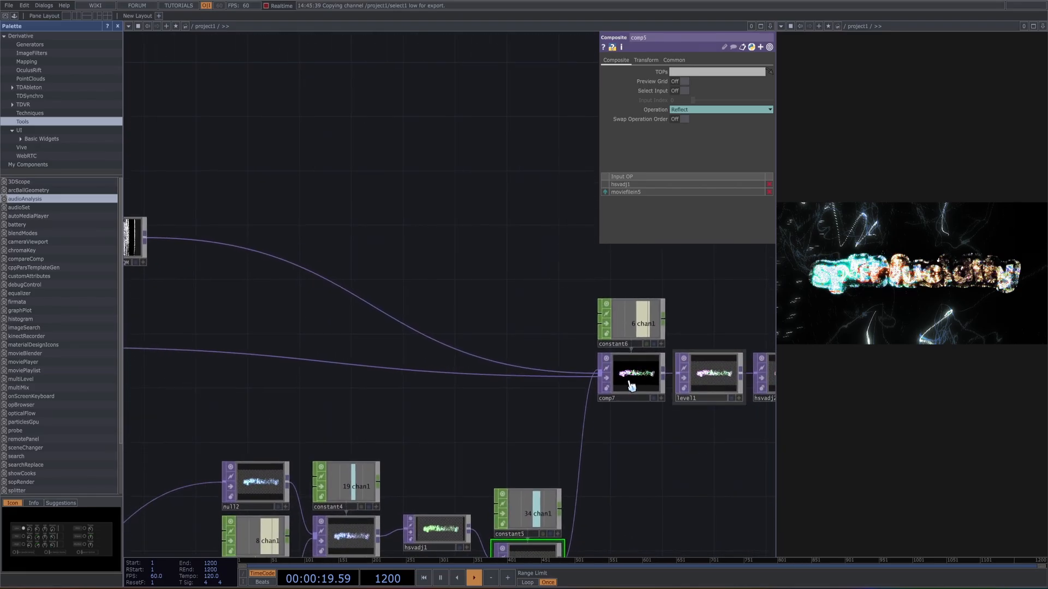
Step: Open comp7's parameters to check its operation and inputs, and inspect the composited text up close
click(629, 385)
drag(599, 457, 538, 468)
scroll(606, 371, up, 5)
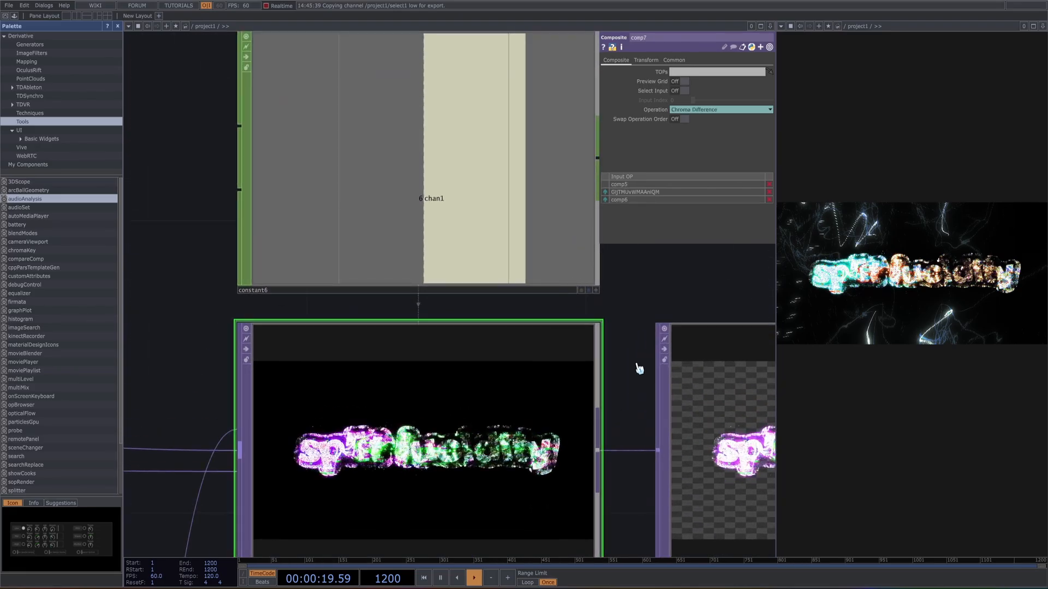
drag(652, 328, 676, 308)
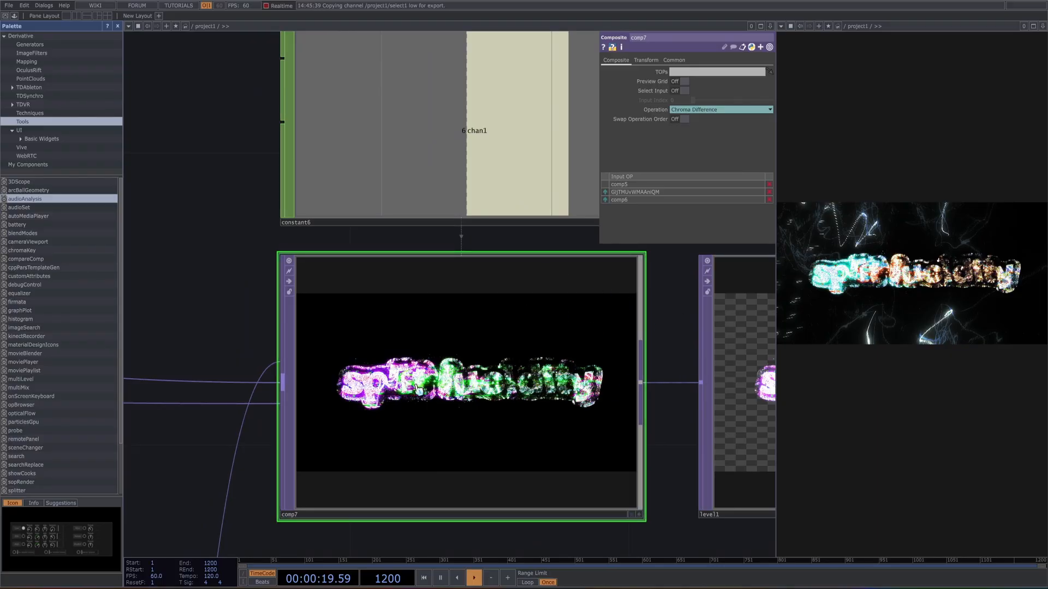
scroll(475, 388, up, 4)
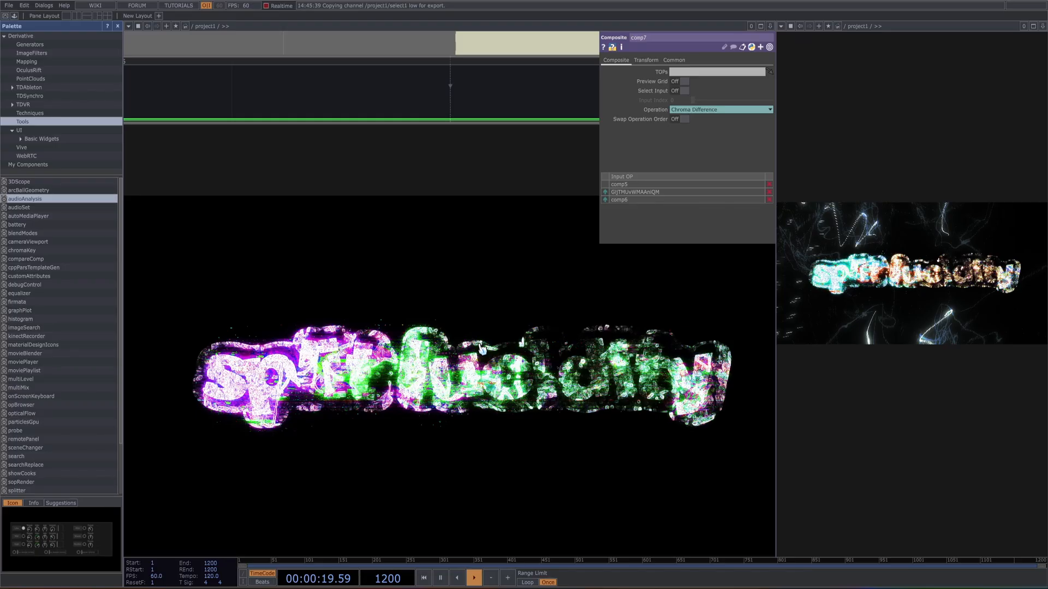
scroll(481, 349, down, 4)
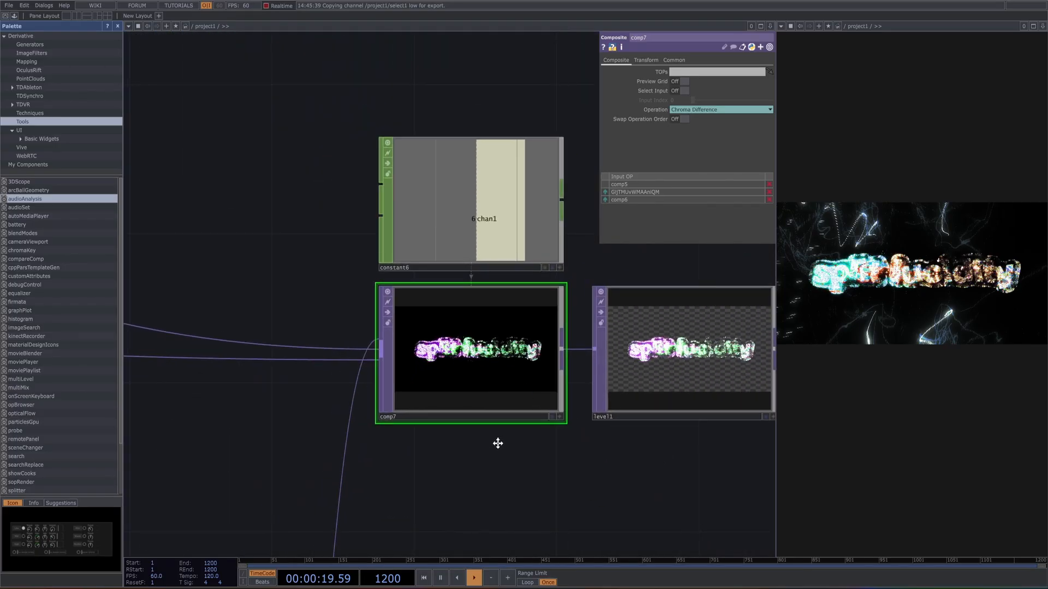
Step: Open level1's RGBA parameters to check its channel settings
scroll(500, 445, up, 2)
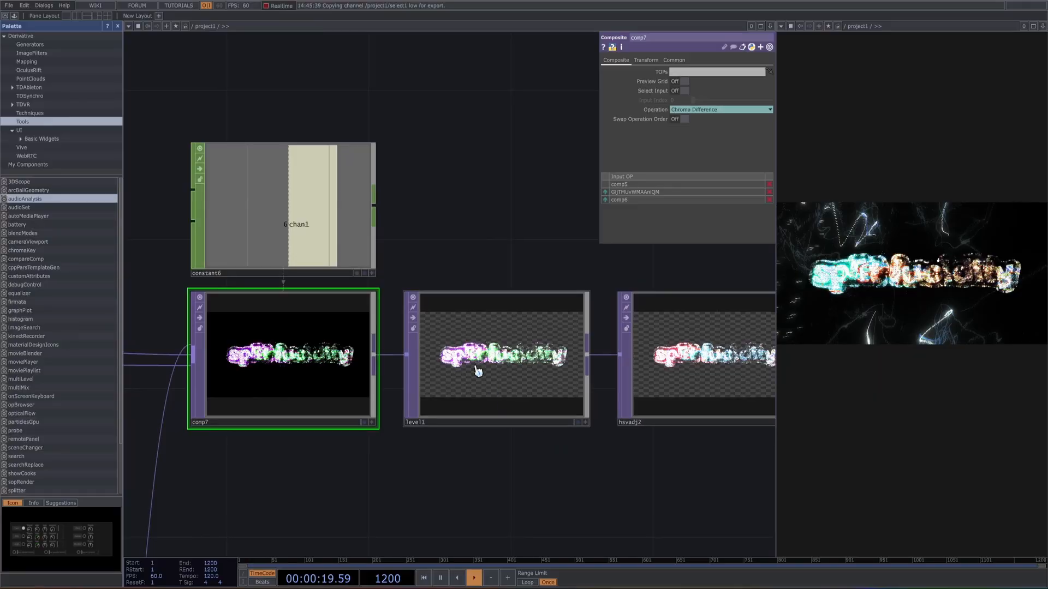
click(474, 367)
drag(442, 454, 408, 453)
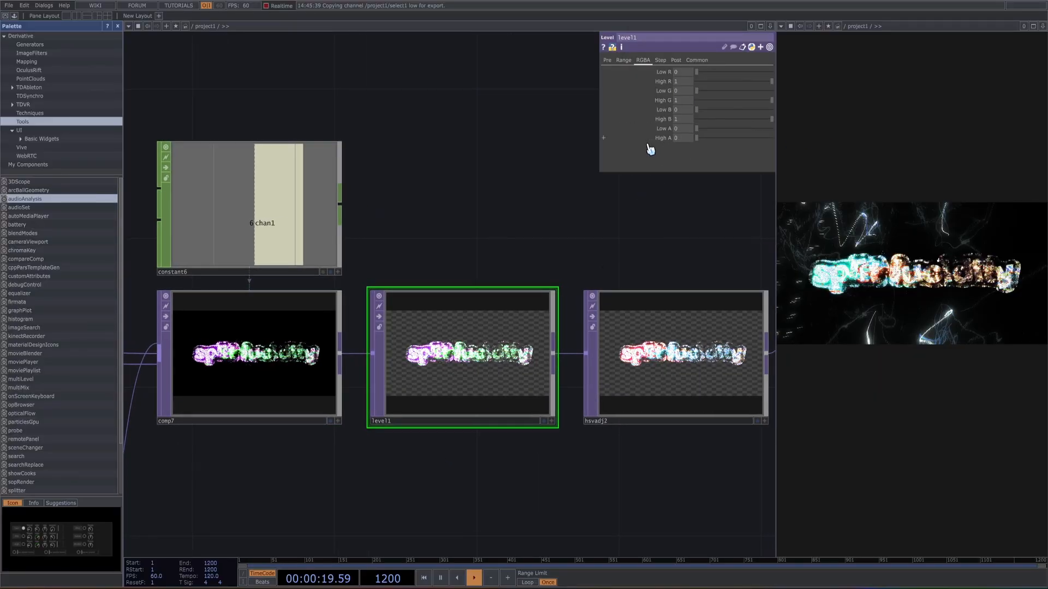
Step: Raise level1's High A to 1 and return it to 0 to demonstrate the effect on the background's transparency
drag(883, 138, 580, 152)
drag(699, 140, 784, 144)
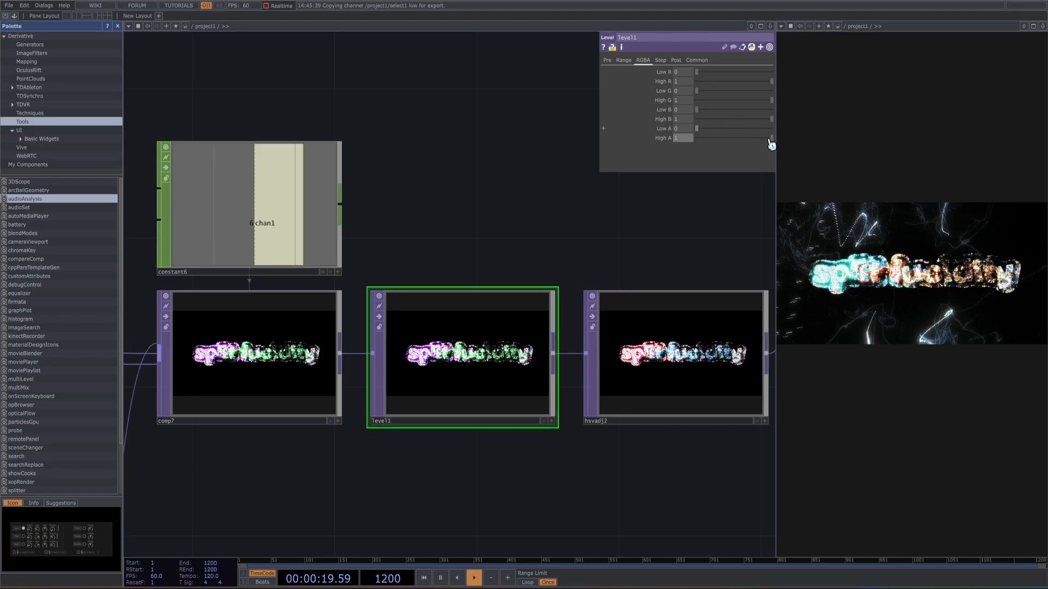
drag(773, 140, 694, 140)
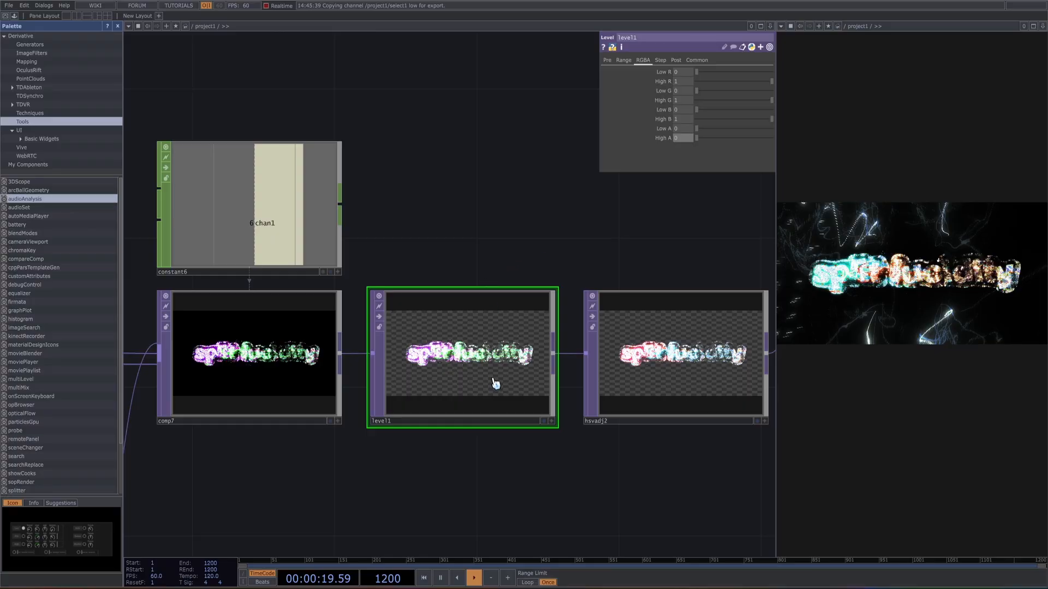
Step: Inspect level1's text on its transparent background up close and follow its output to hsvadj2
scroll(496, 384, up, 5)
scroll(655, 469, down, 2)
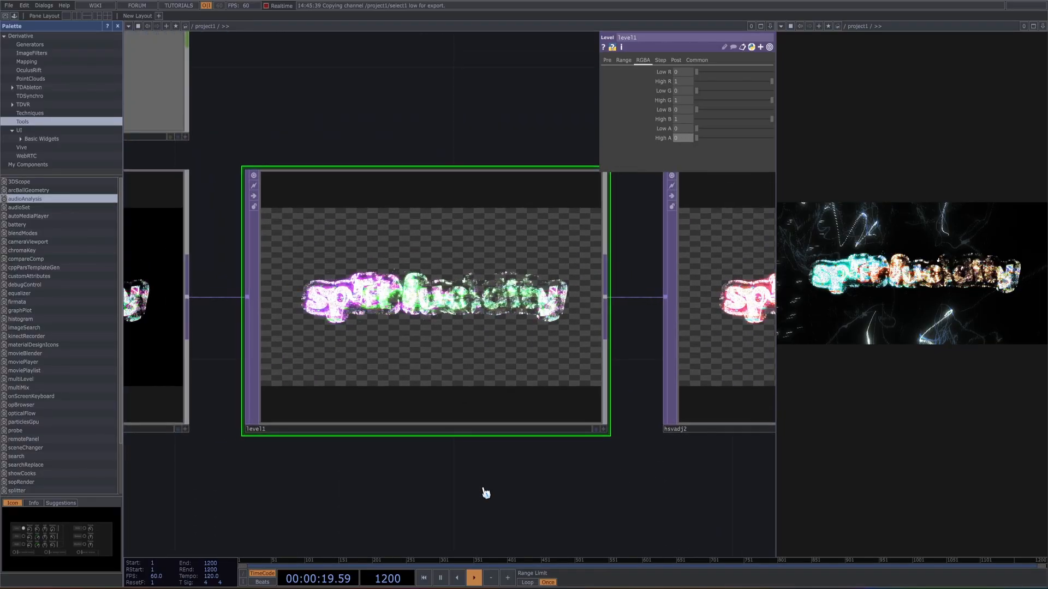
drag(486, 493, 302, 498)
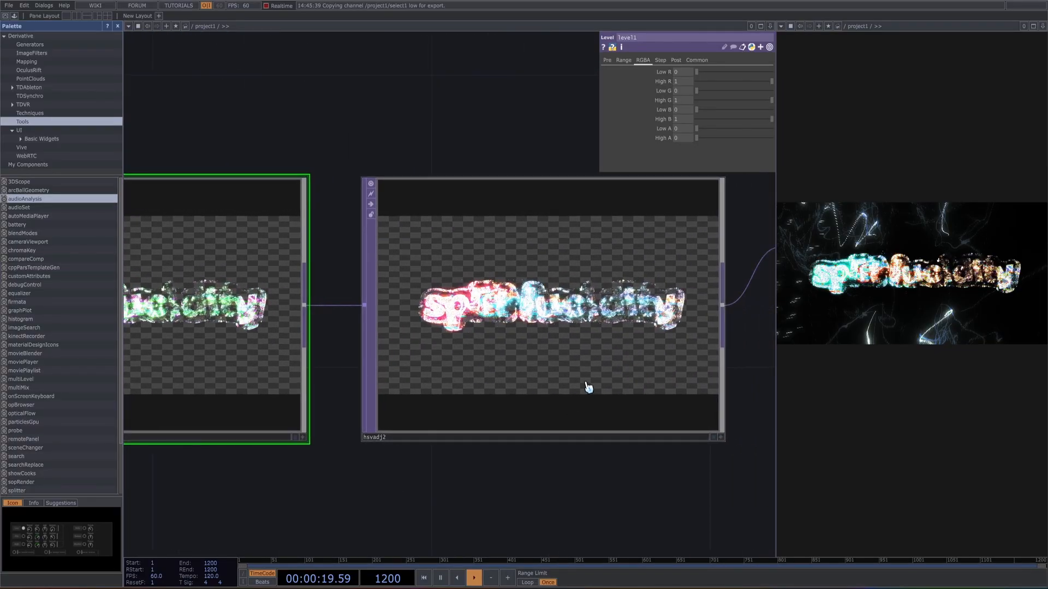
Step: Open hsvadj2's parameters to check the HSV settings, and compare its recoloured text with level1's up close
click(587, 388)
drag(491, 485, 464, 484)
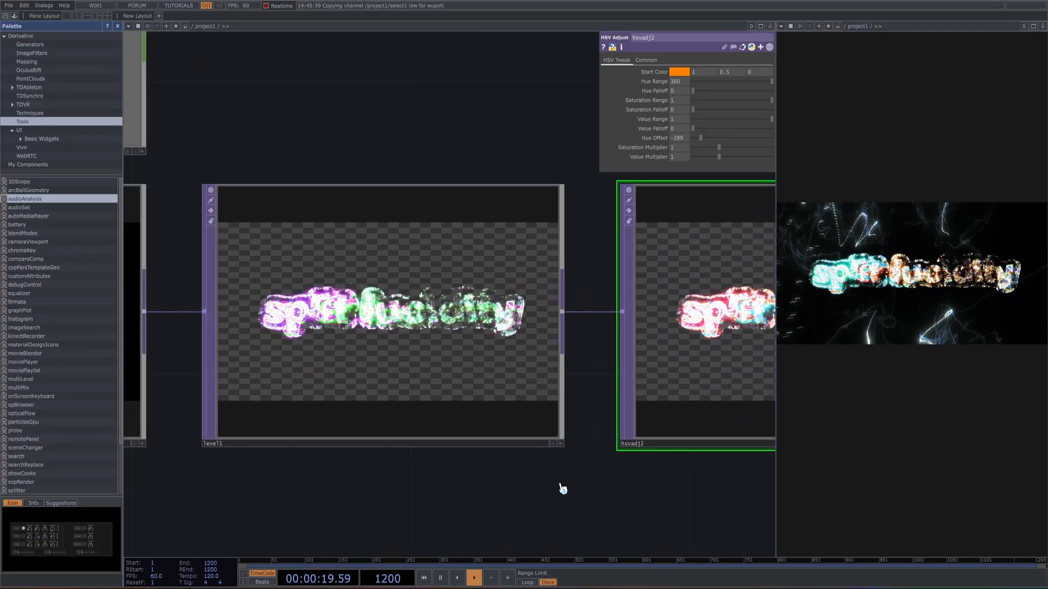
drag(553, 483, 456, 480)
drag(543, 475, 456, 480)
drag(621, 480, 601, 482)
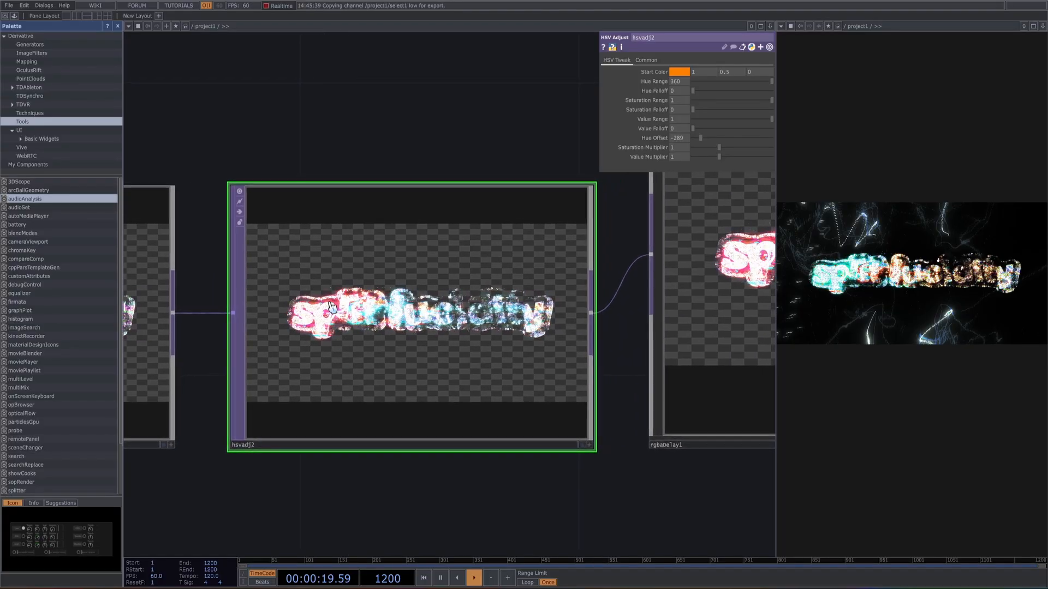
scroll(435, 369, up, 5)
scroll(445, 401, down, 3)
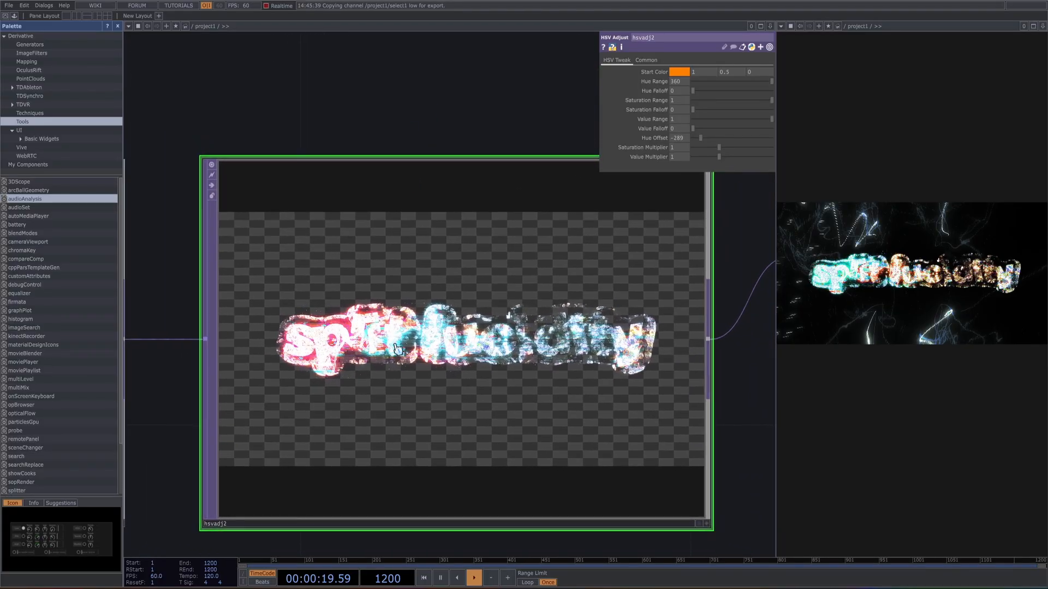
drag(476, 117, 468, 120)
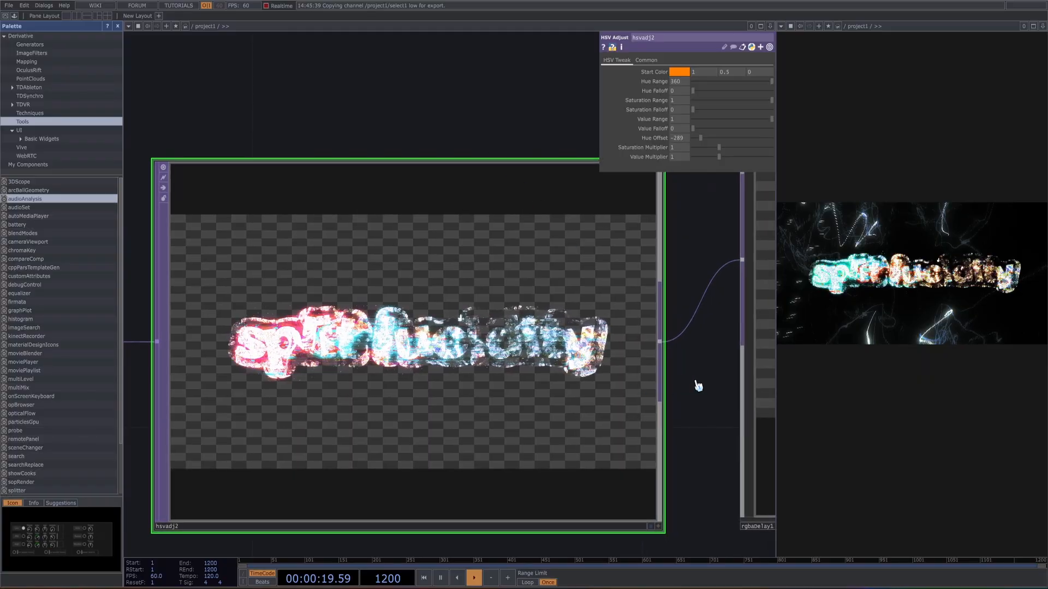
scroll(708, 373, down, 3)
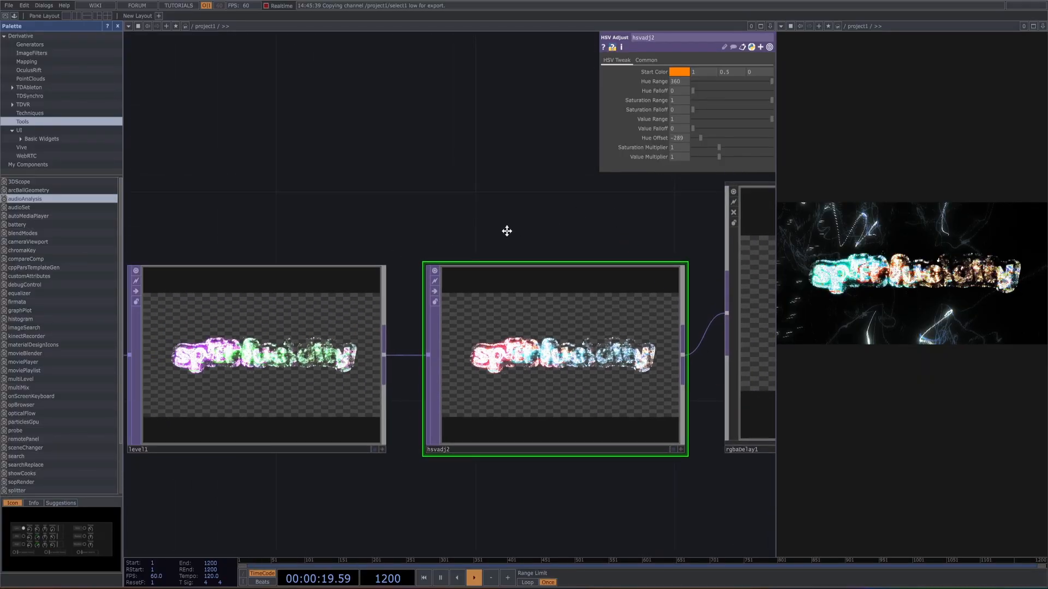
Step: Examine rgbaDelay1's output and open its parameters to check the red, green and blue delays
drag(506, 231, 504, 231)
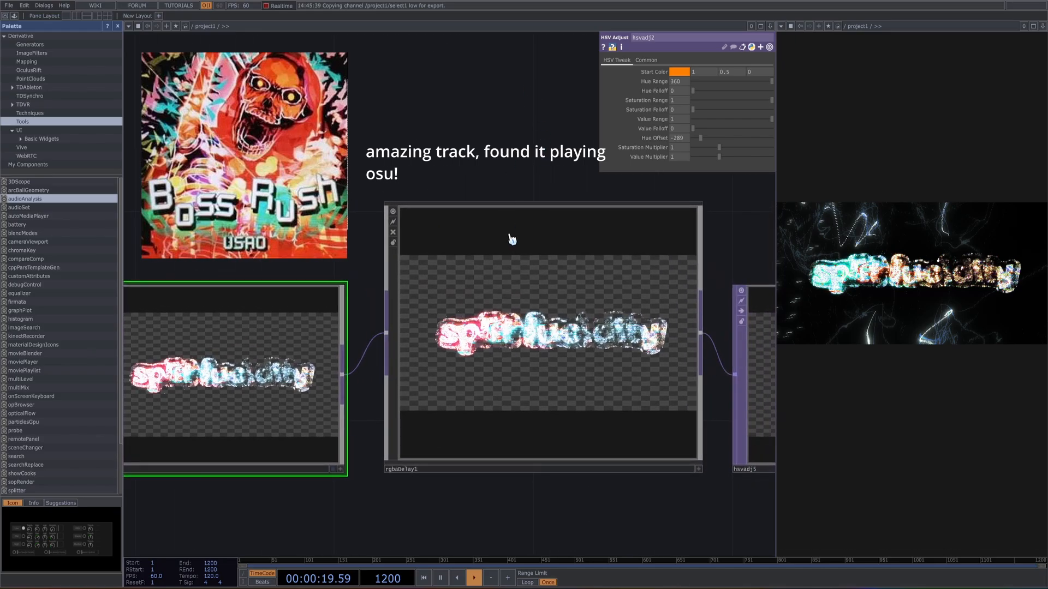
drag(435, 154, 322, 154)
drag(410, 154, 377, 243)
click(380, 249)
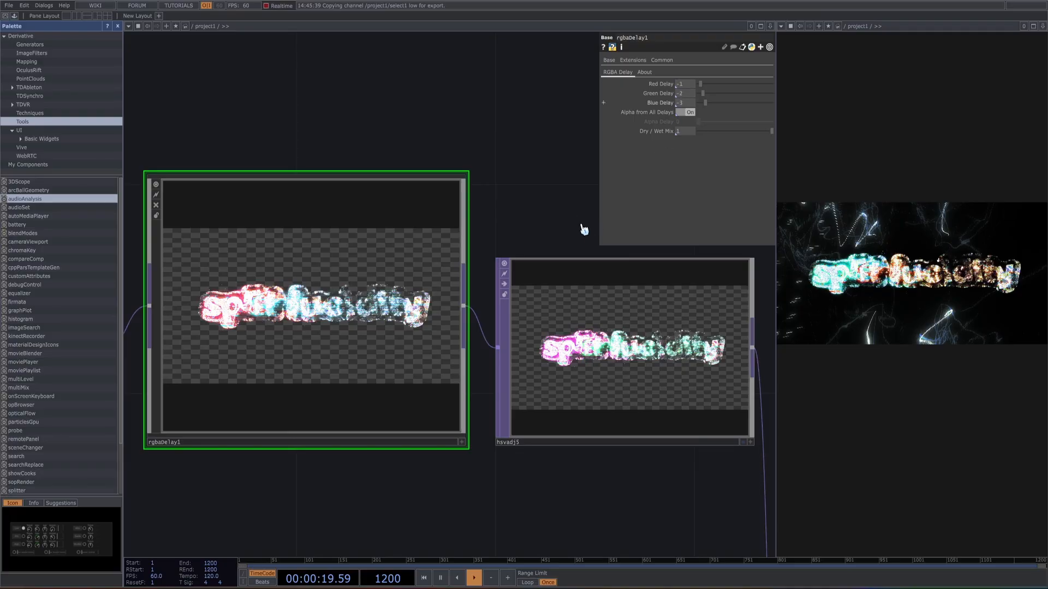
drag(496, 200, 487, 196)
Step: Open hsvadj5's parameters to check its hue offset, and follow its output down the network
click(561, 335)
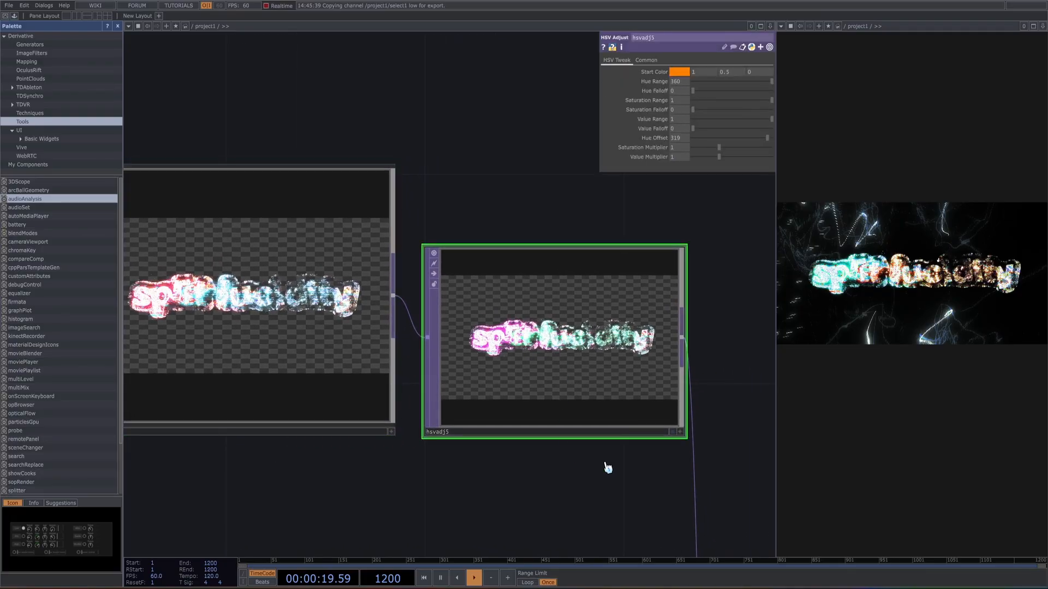
drag(458, 476, 458, 480)
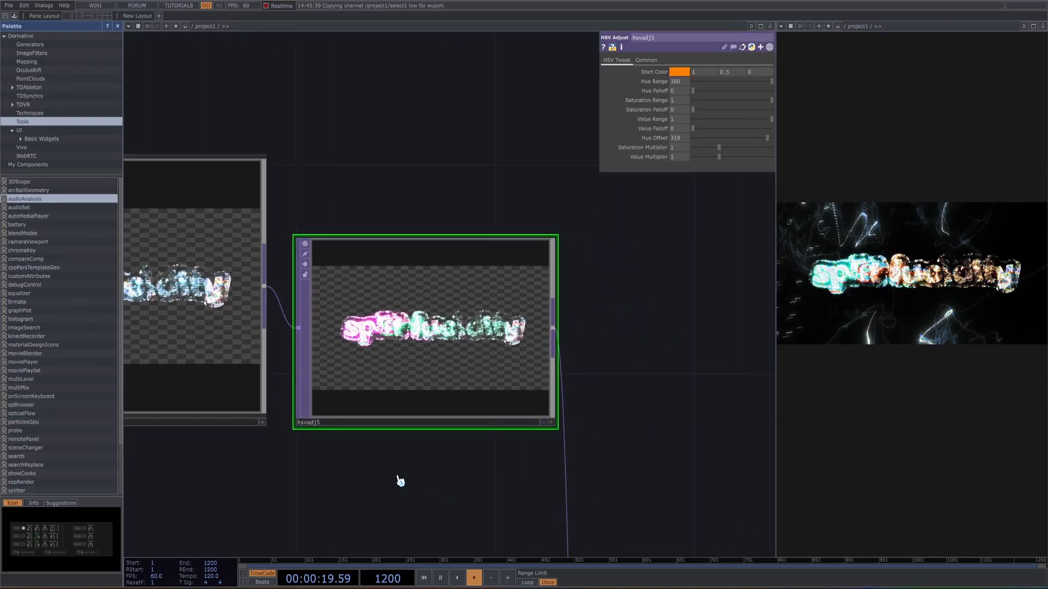
drag(356, 448, 491, 158)
Step: Trace the network back to the particle render, bloom and audio analysis section where the second bloom branch starts
scroll(483, 438, down, 5)
scroll(435, 296, down, 2)
mouse_move(435, 295)
mouse_down()
mouse_move(483, 264)
mouse_move(722, 204)
mouse_move(589, 241)
mouse_move(720, 231)
mouse_up()
mouse_move(397, 303)
mouse_down()
mouse_move(453, 298)
mouse_move(521, 322)
mouse_move(547, 342)
mouse_move(525, 353)
mouse_up()
scroll(431, 162, up, 8)
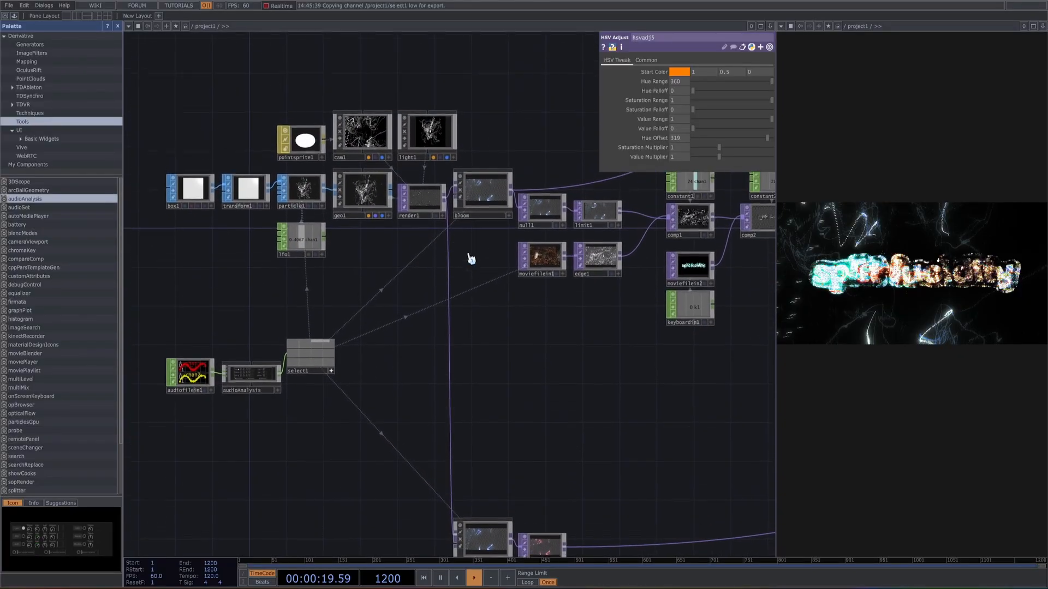
scroll(455, 298, down, 8)
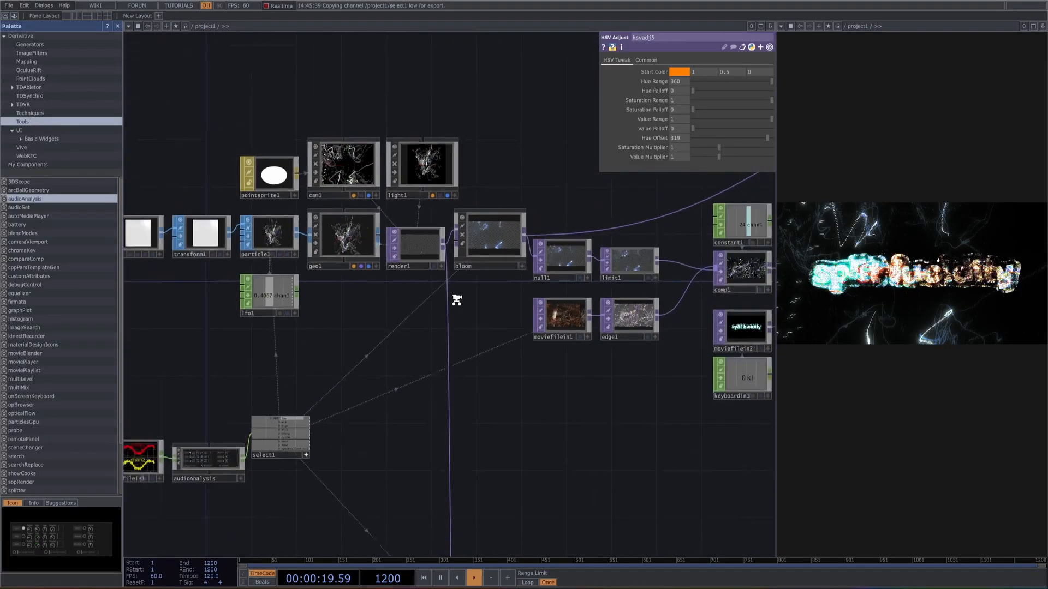
Step: Open bloom3's parameters and check the expressions driving its Bloom Level and Ramp Glow Level
drag(512, 363, 496, 251)
scroll(502, 371, up, 6)
scroll(402, 410, up, 3)
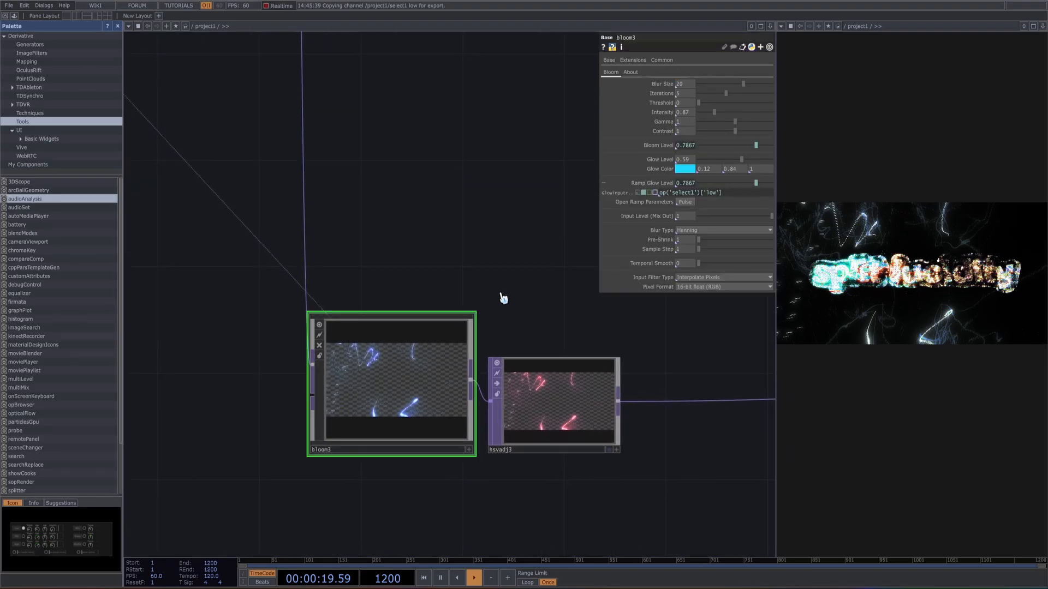
click(646, 150)
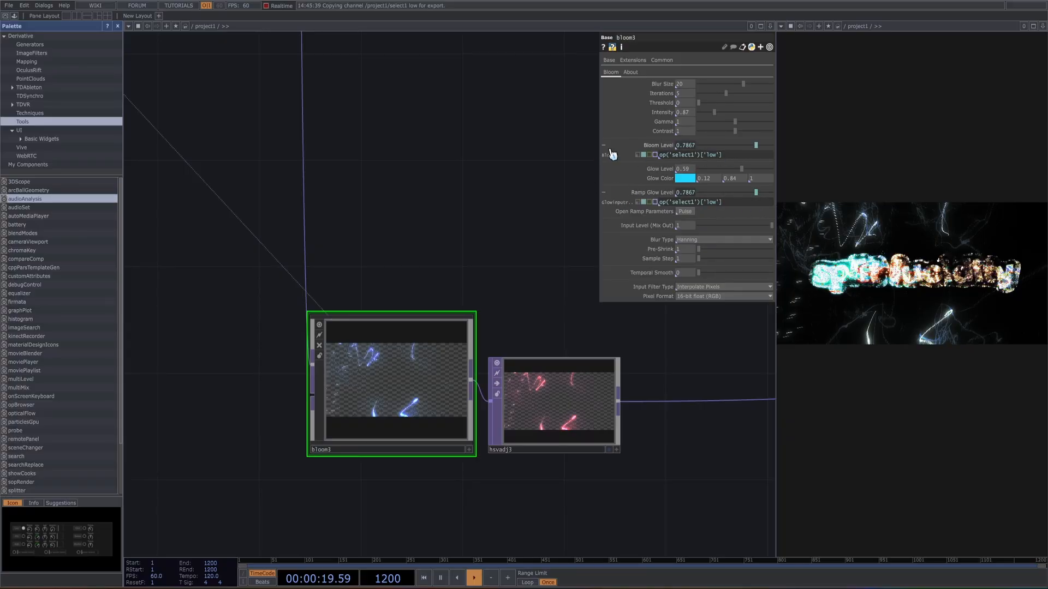
click(606, 193)
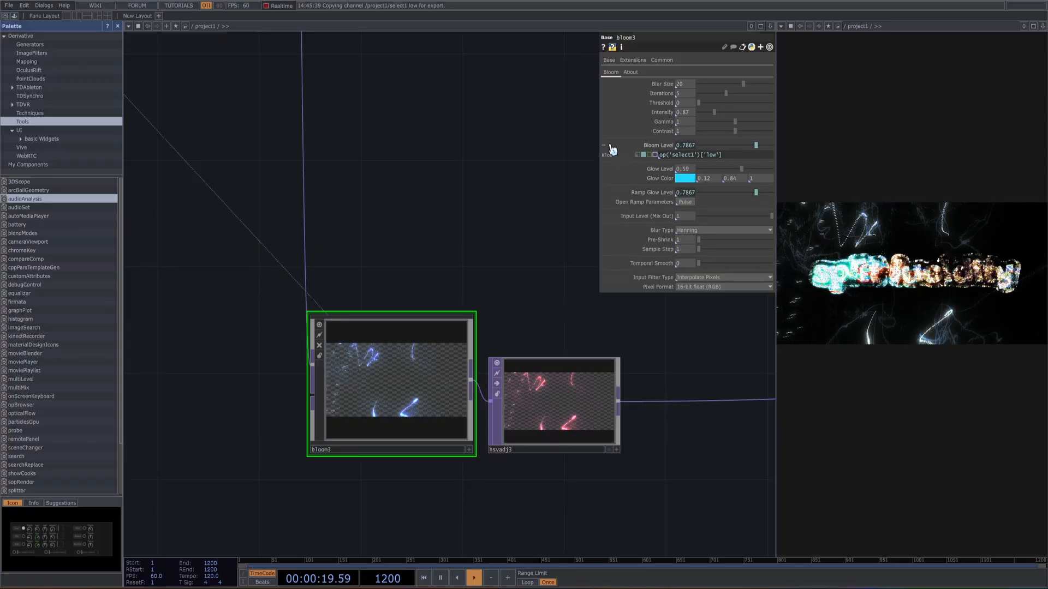
Step: Collapse bloom3's Bloom Level expression and open hsvadj3's parameters to check its hue offset
click(608, 145)
drag(456, 137, 528, 313)
scroll(476, 253, down, 3)
scroll(476, 251, down, 3)
drag(486, 230, 494, 254)
drag(546, 353, 503, 220)
scroll(530, 299, up, 5)
click(463, 374)
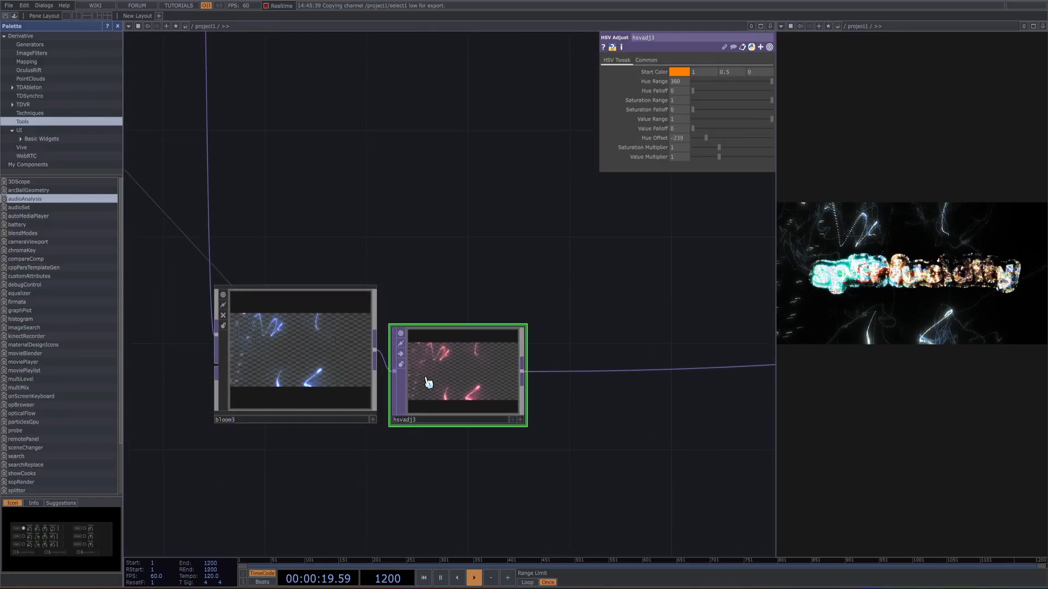
Step: Follow hsvadj3's output across the network to where it enters comp9, and examine comp9 and rgbkey1
drag(652, 314, 382, 314)
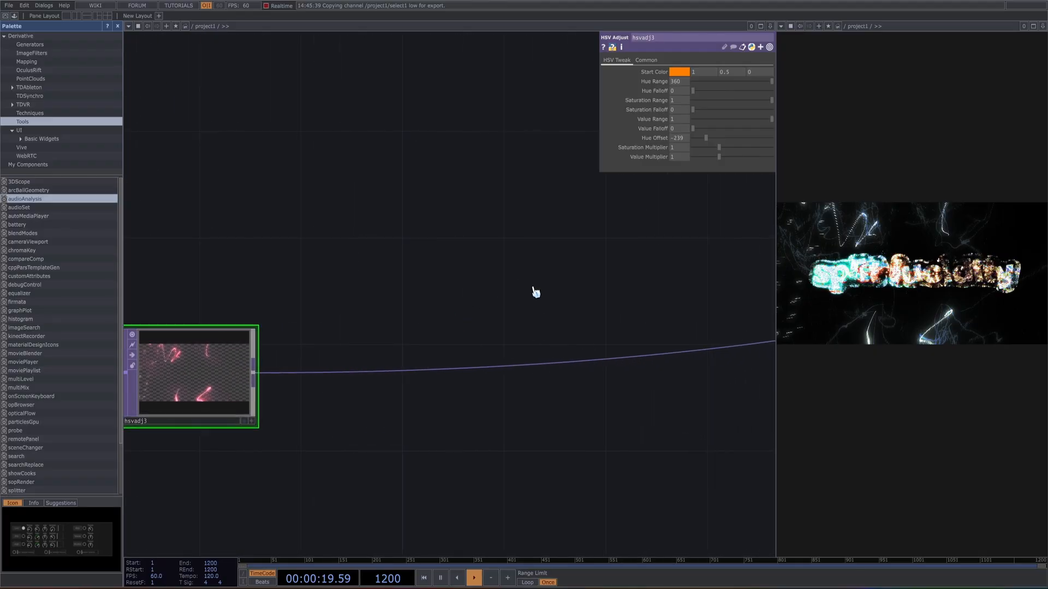
scroll(523, 289, down, 5)
drag(666, 230, 289, 297)
drag(510, 250, 260, 333)
drag(472, 243, 223, 317)
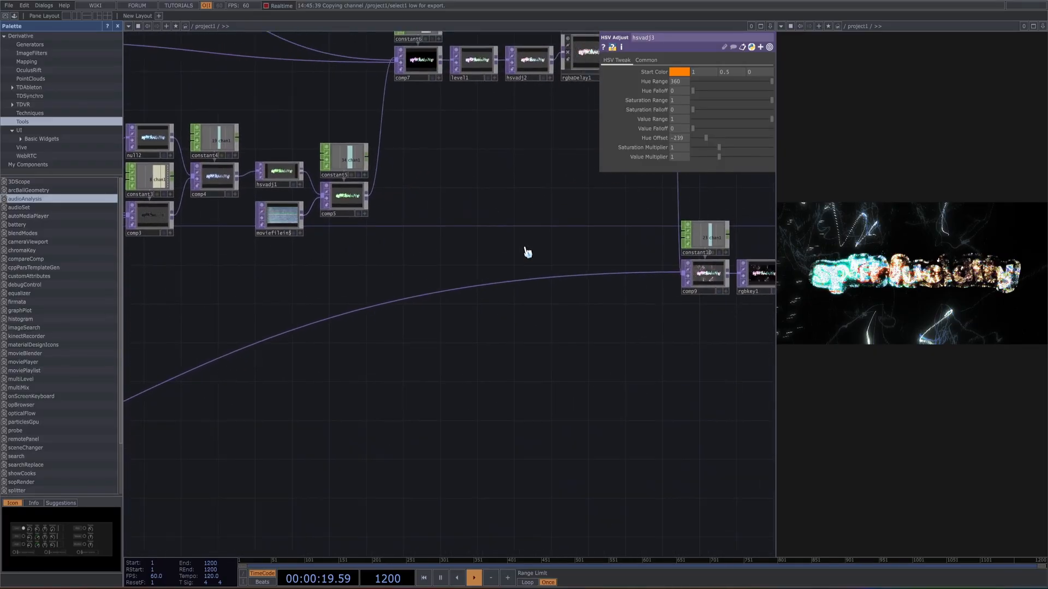
drag(526, 250, 332, 282)
drag(444, 278, 381, 263)
scroll(482, 273, up, 5)
scroll(500, 285, up, 3)
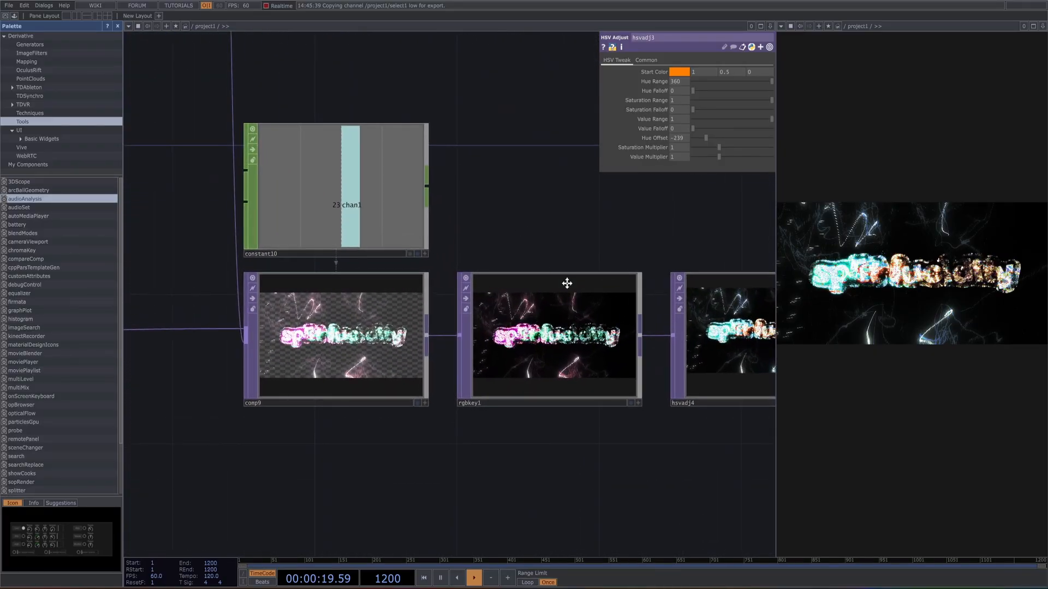
Step: Open comp9's parameters to check its blend operation and the inputs it combines
scroll(500, 325, down, 6)
drag(472, 238, 527, 163)
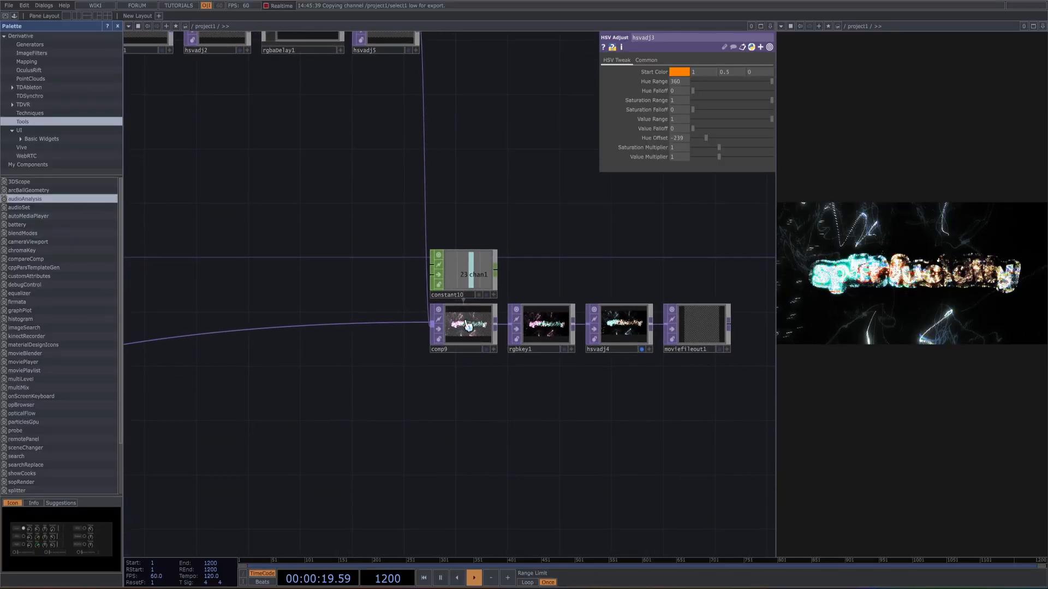
click(468, 324)
scroll(526, 283, up, 6)
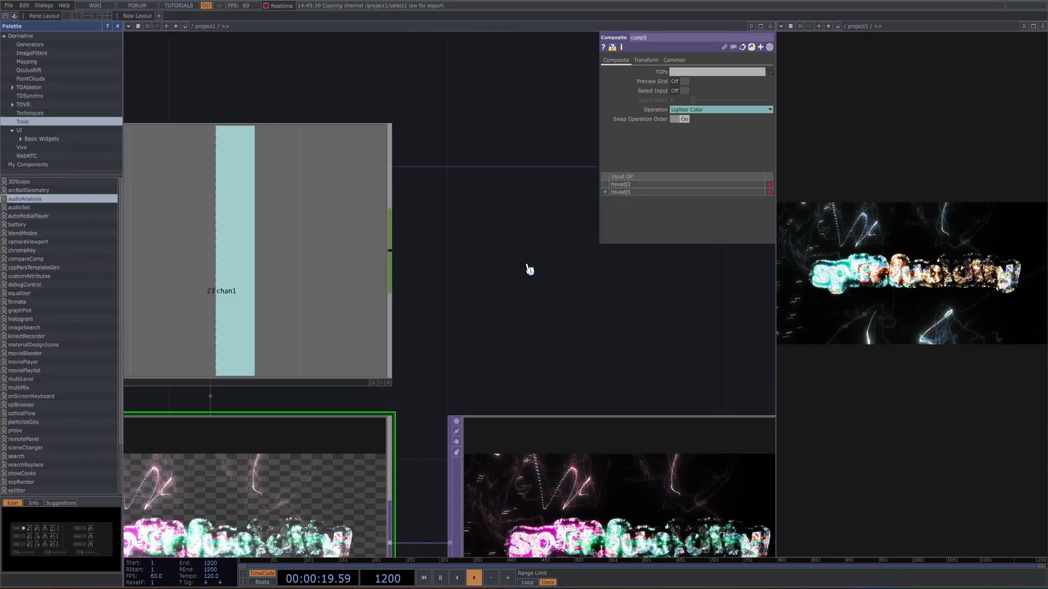
drag(527, 266, 355, 273)
scroll(521, 274, down, 3)
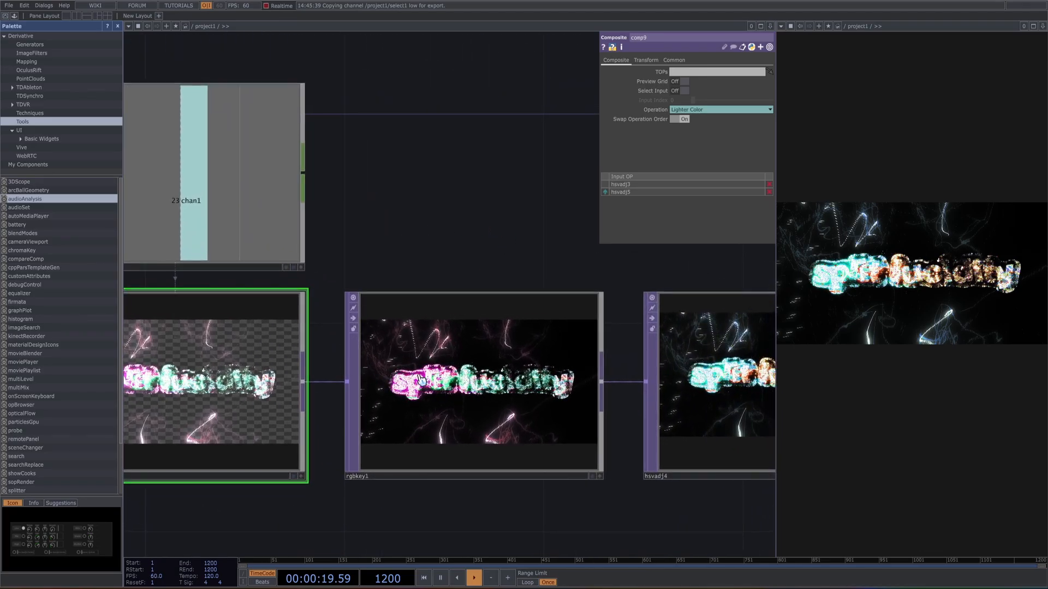
Step: Open rgbkey1's parameters to check its red range, and compare its output with comp9 and hsvadj4
click(475, 416)
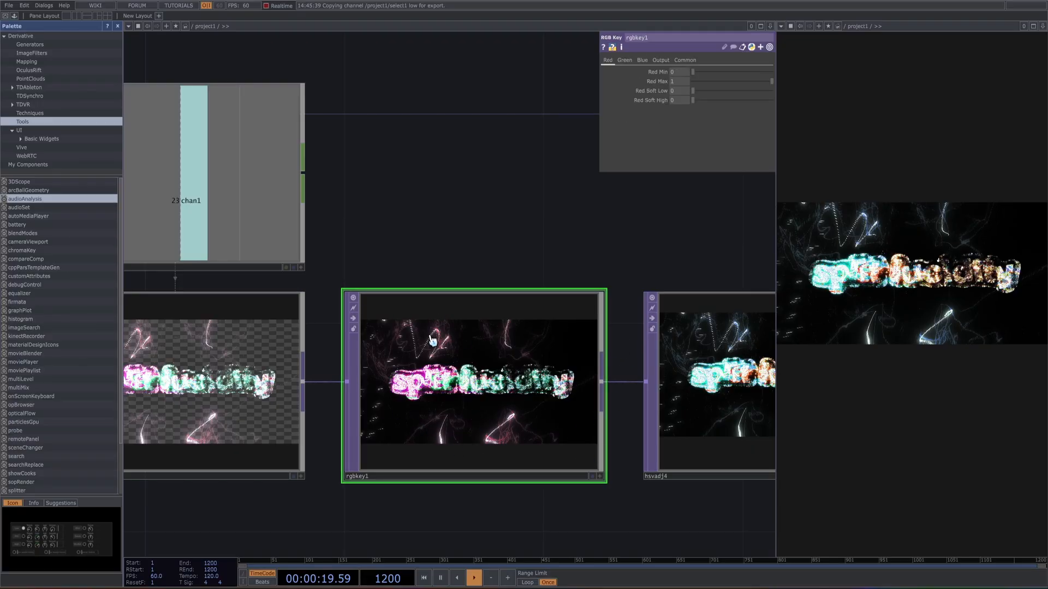
drag(363, 228, 508, 203)
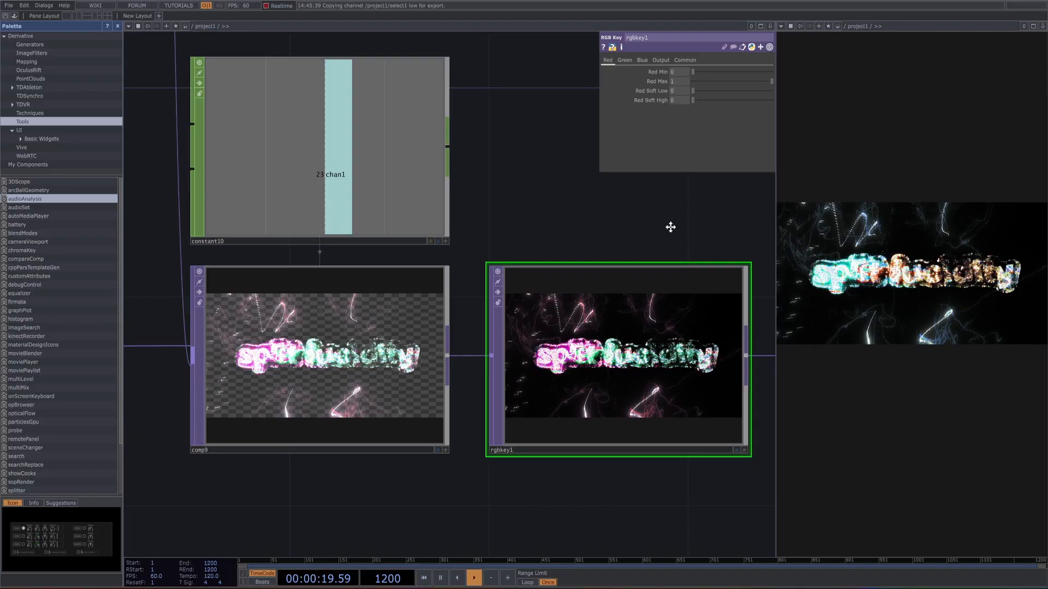
drag(671, 227, 644, 228)
drag(507, 230, 299, 240)
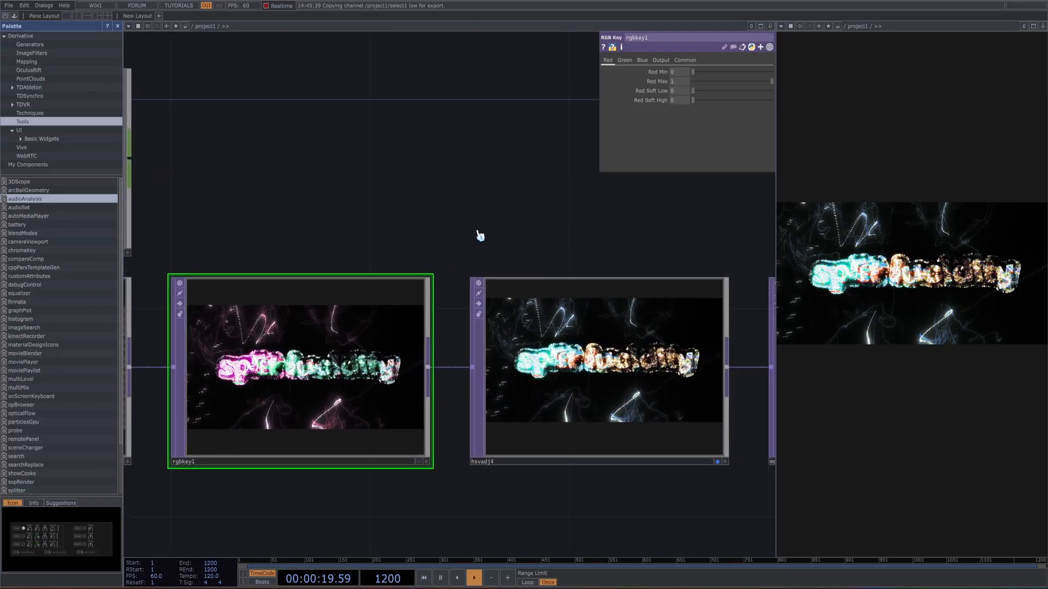
Step: Open hsvadj4's parameters to check the hue offset of the final colour adjustment
drag(362, 231, 324, 227)
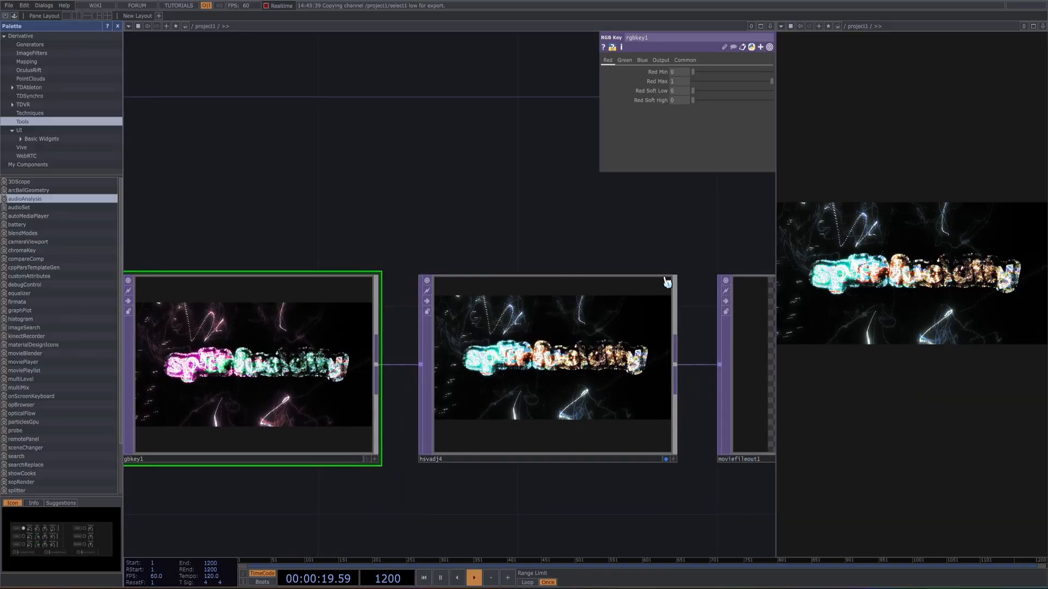
click(562, 381)
drag(447, 218, 550, 238)
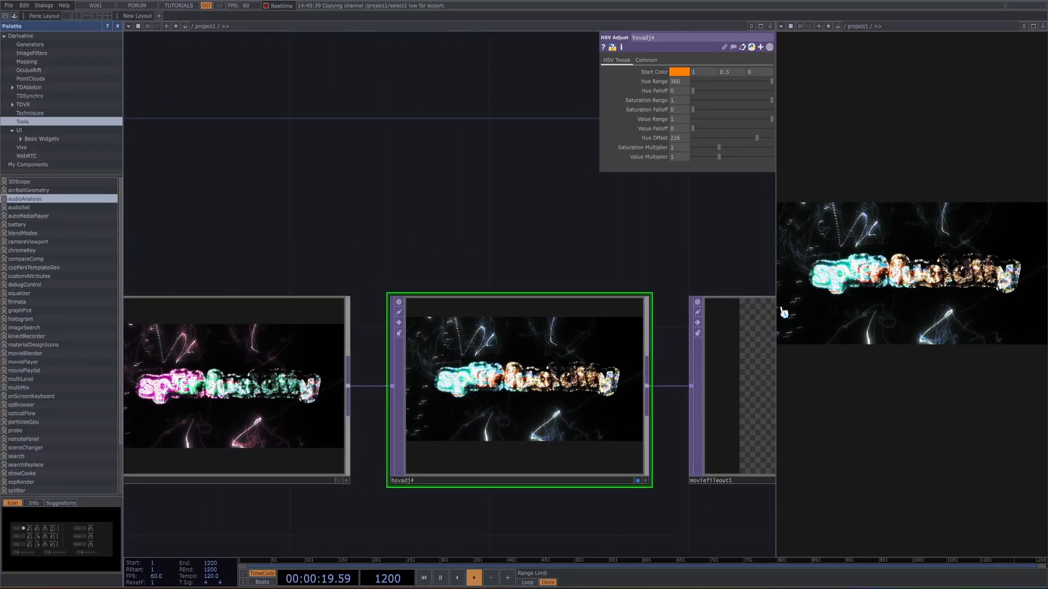
Step: Enlarge the final output viewer and restart the timeline from the beginning to watch the visual play
drag(775, 305, 422, 306)
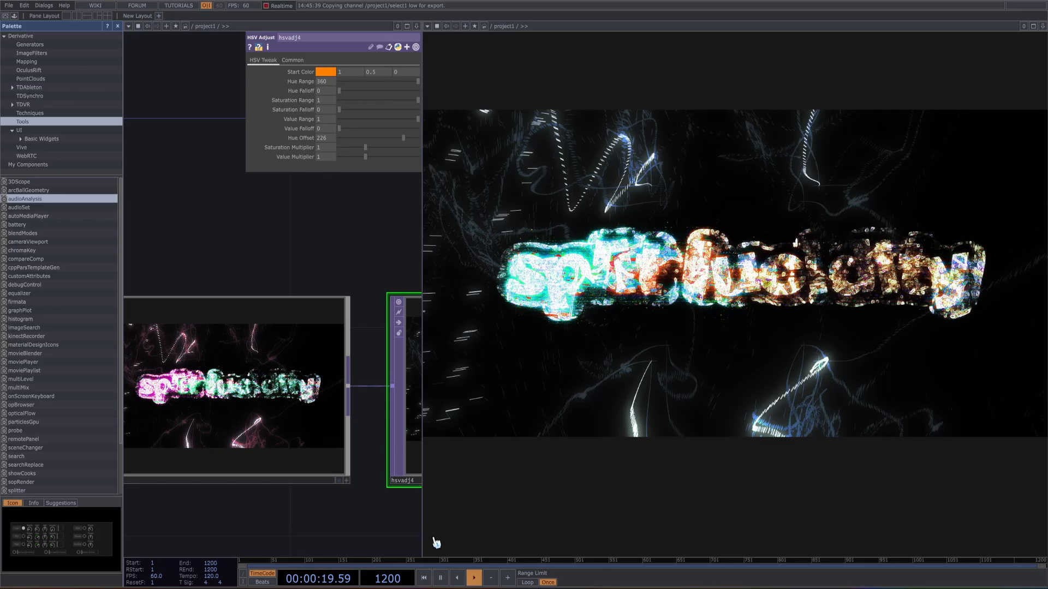
click(424, 578)
click(475, 578)
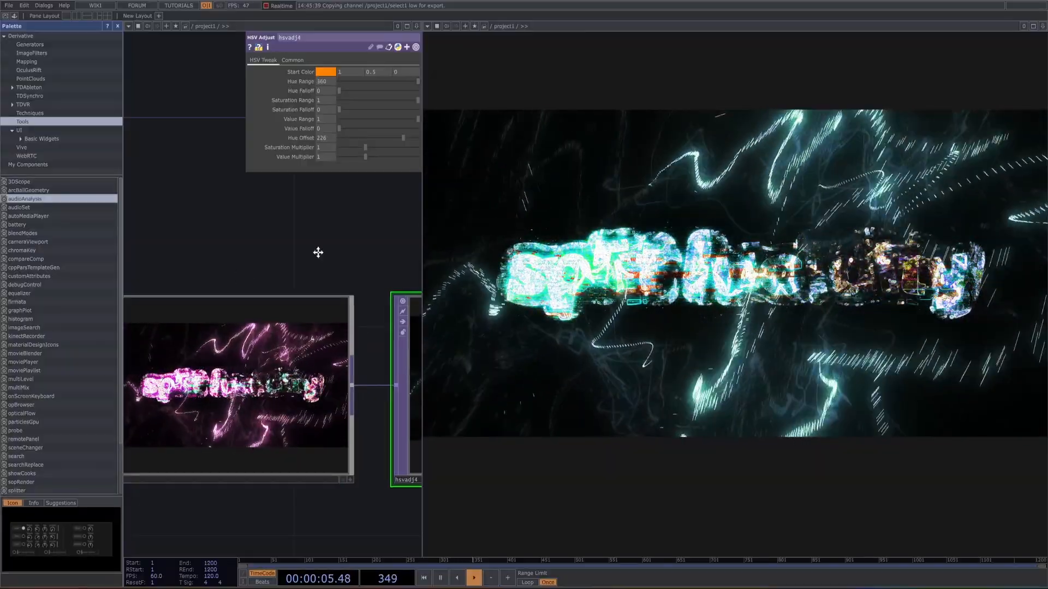
Step: Examine the edge and bloom branches fed by rgbaDelay and moviefilein3 while the visual plays
scroll(296, 313, down, 5)
scroll(304, 391, down, 6)
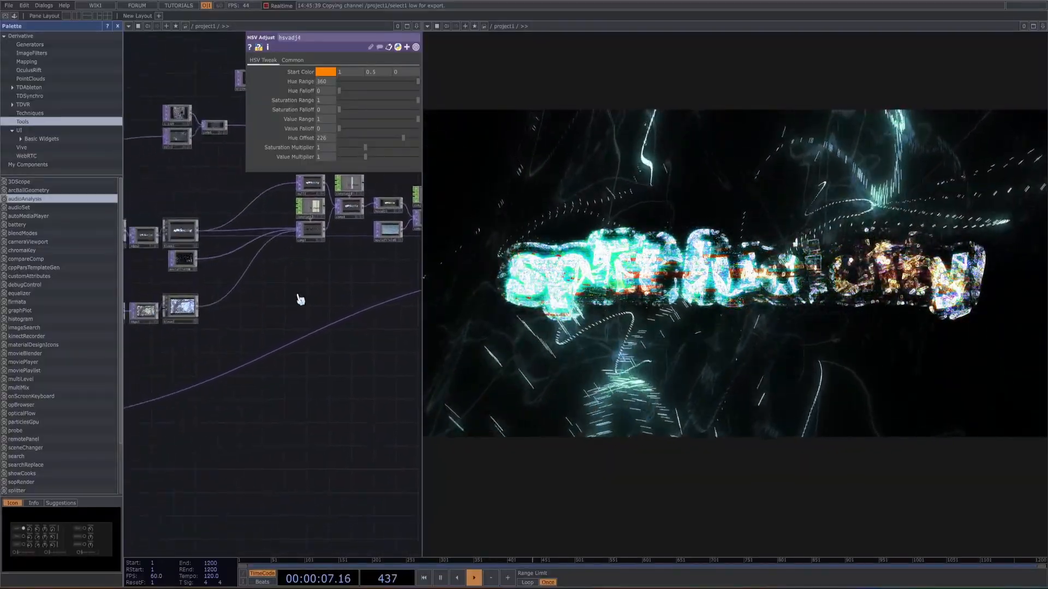
scroll(218, 346, up, 10)
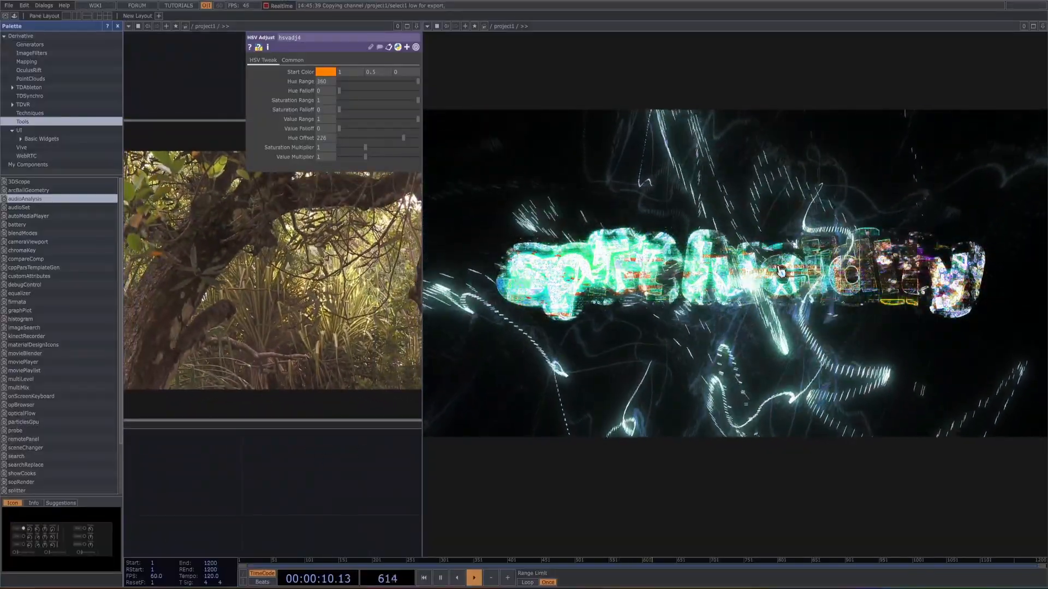
scroll(367, 459, down, 8)
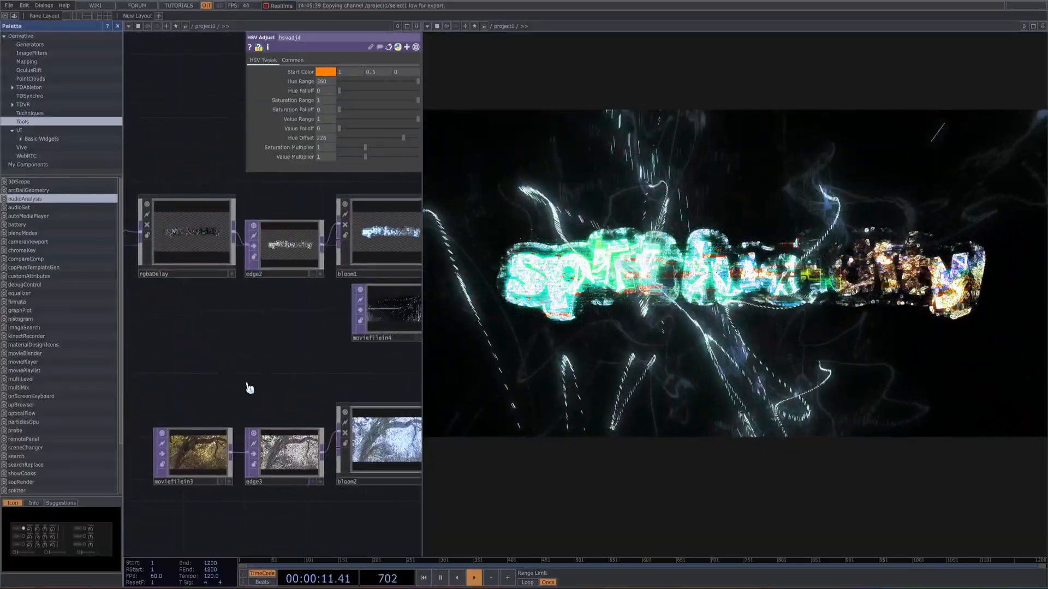
drag(238, 363, 201, 358)
drag(143, 467, 199, 459)
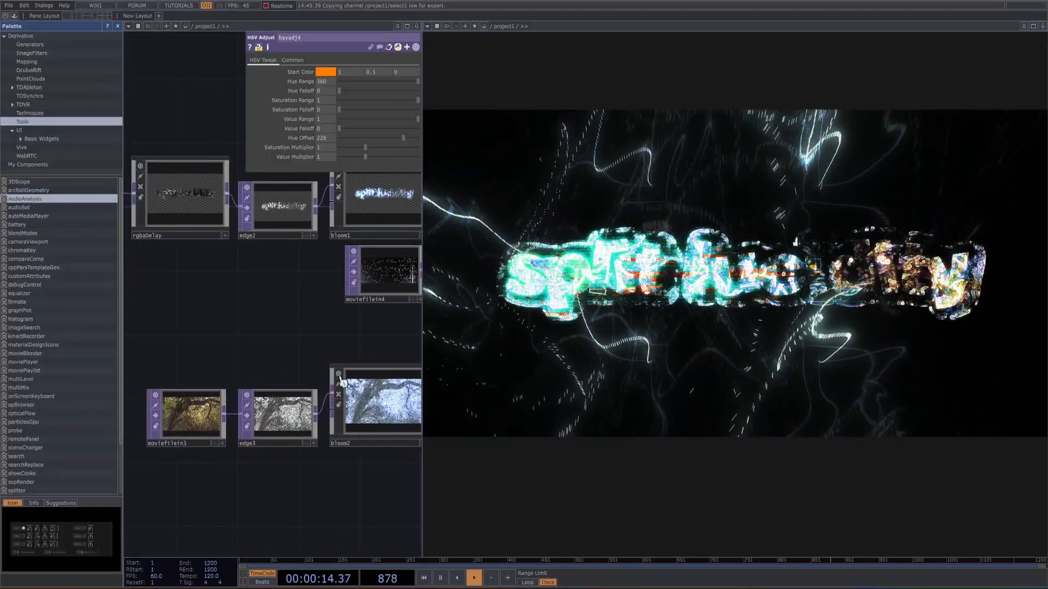
drag(271, 355, 254, 362)
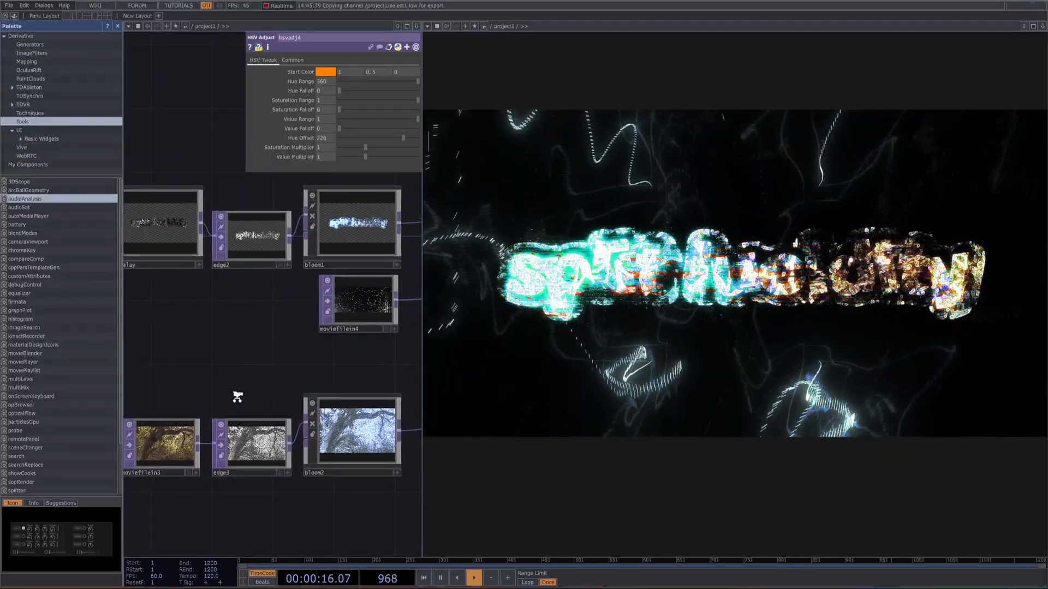
Step: Shrink the output viewer back to widen the network view, and review the composites leading to the final operators
scroll(234, 401, down, 5)
drag(422, 351, 778, 334)
drag(667, 354, 596, 394)
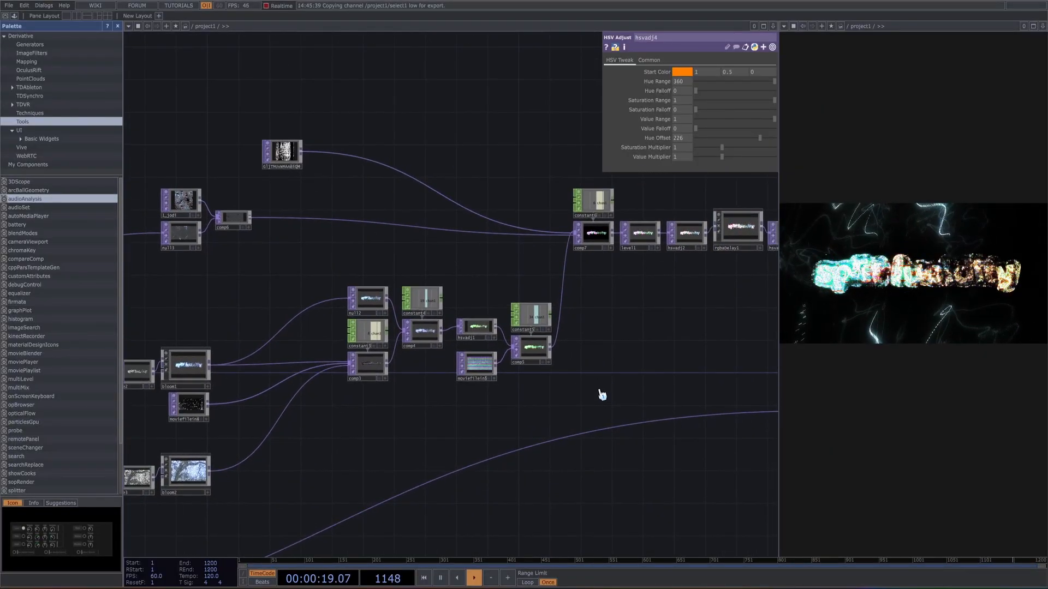
drag(619, 336, 572, 359)
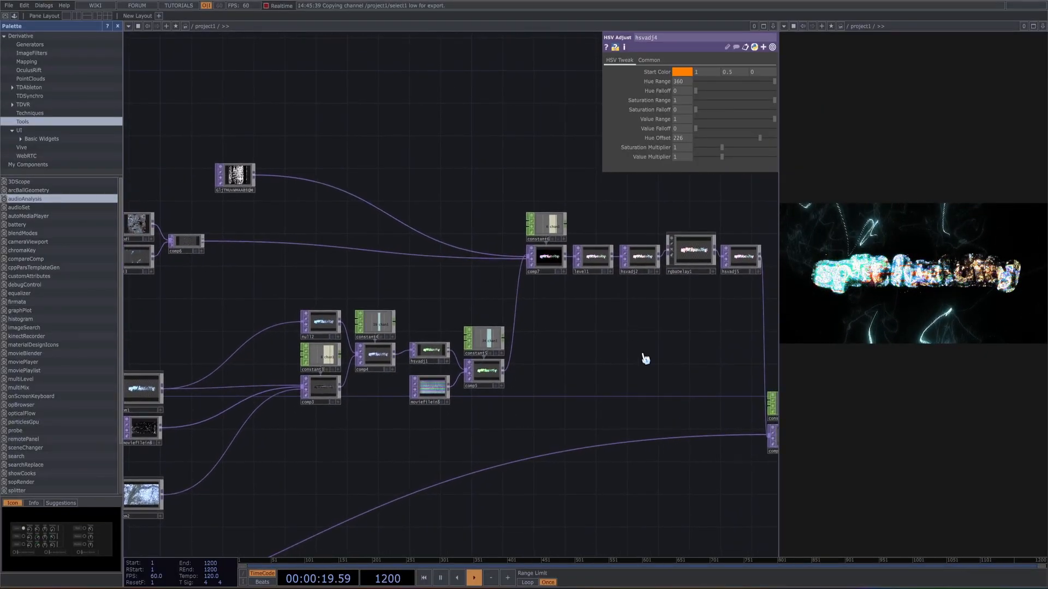
mouse_move(229, 376)
mouse_down()
mouse_move(351, 344)
mouse_move(393, 346)
mouse_up()
mouse_move(193, 313)
mouse_down()
mouse_move(341, 306)
mouse_move(324, 317)
mouse_up()
scroll(341, 304, down, 4)
drag(602, 322, 478, 326)
scroll(657, 324, up, 5)
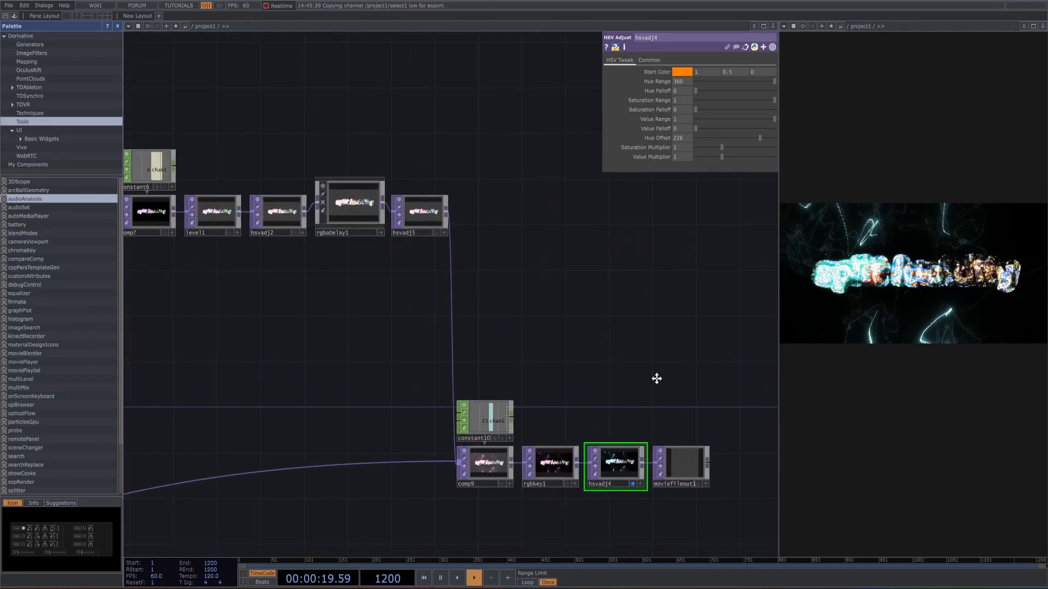
Step: Trace the network from the final output back to the particle render and audio analysis operators
drag(657, 379, 628, 307)
scroll(633, 344, up, 3)
scroll(491, 357, down, 6)
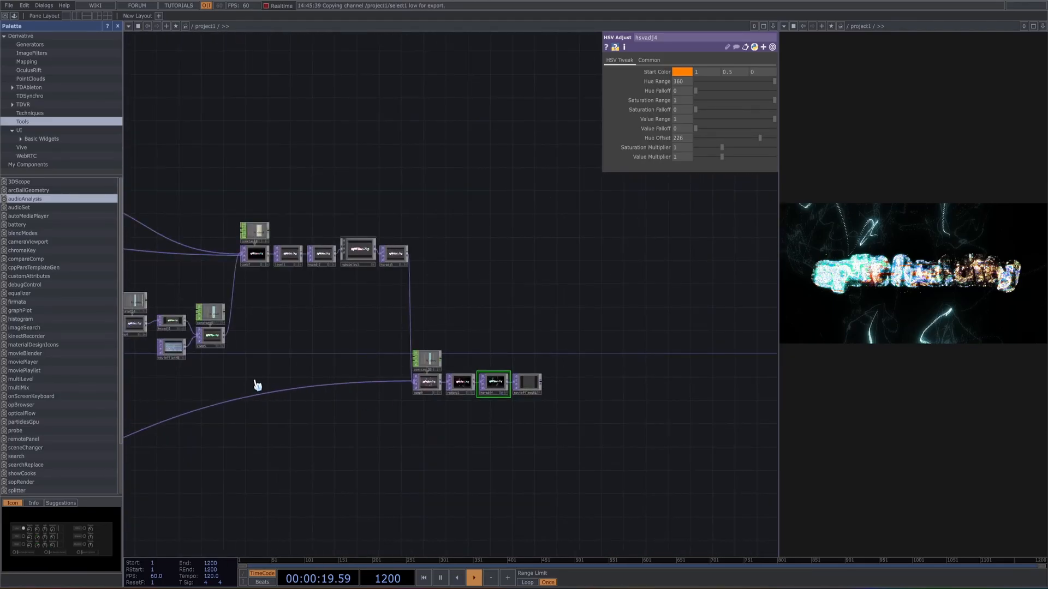
drag(253, 382, 435, 381)
drag(383, 407, 537, 392)
drag(309, 420, 462, 413)
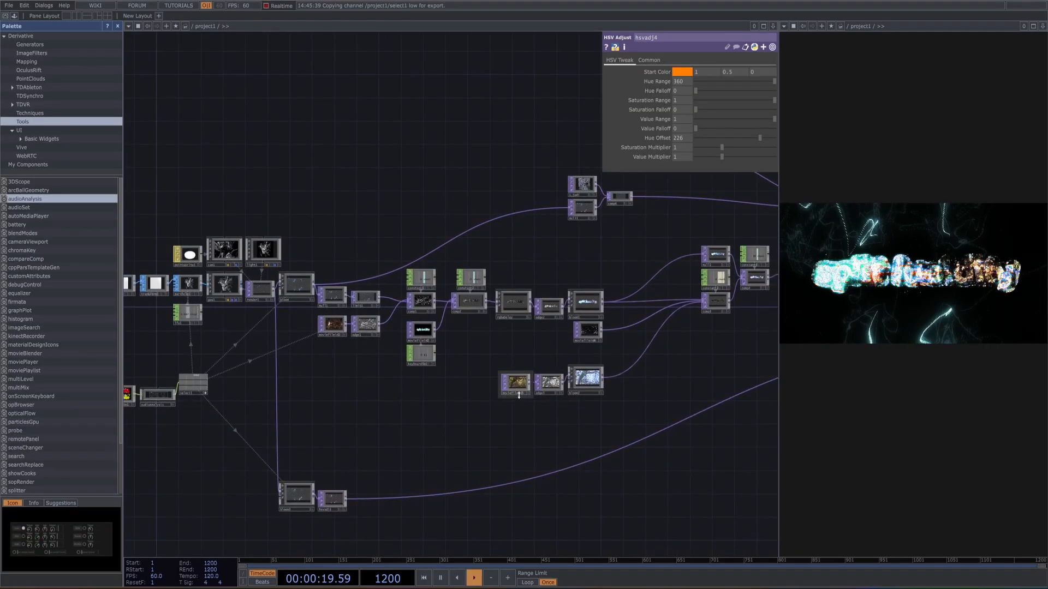
drag(394, 404, 518, 408)
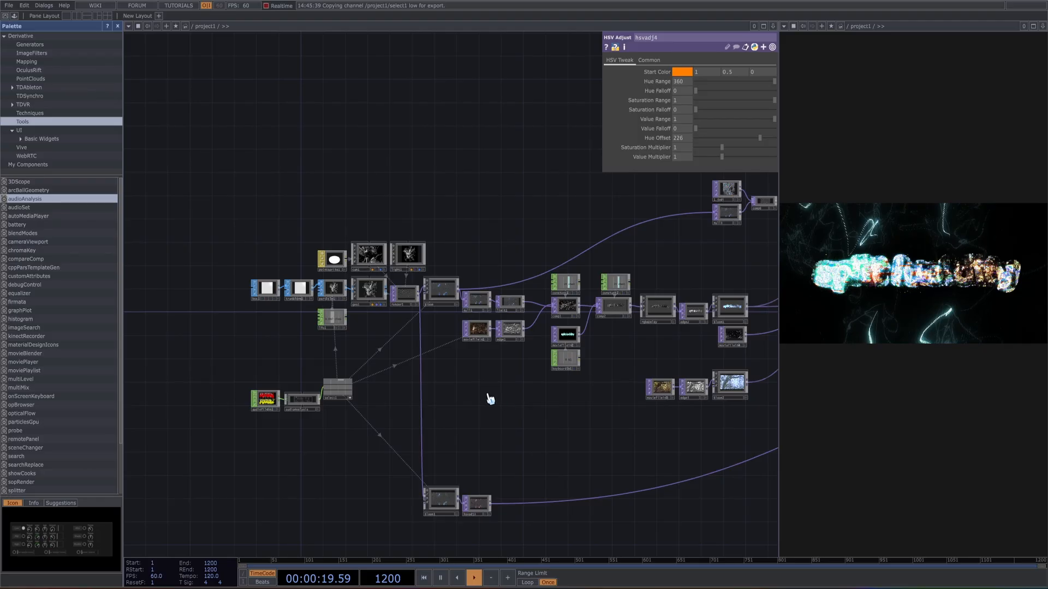
Step: Return along the network to the final chain and examine the outputs of rgbkey1 and hsvadj4
drag(607, 405, 561, 440)
drag(770, 381, 472, 425)
mouse_move(721, 373)
mouse_down()
mouse_move(548, 398)
mouse_move(595, 357)
mouse_up()
scroll(611, 394, up, 5)
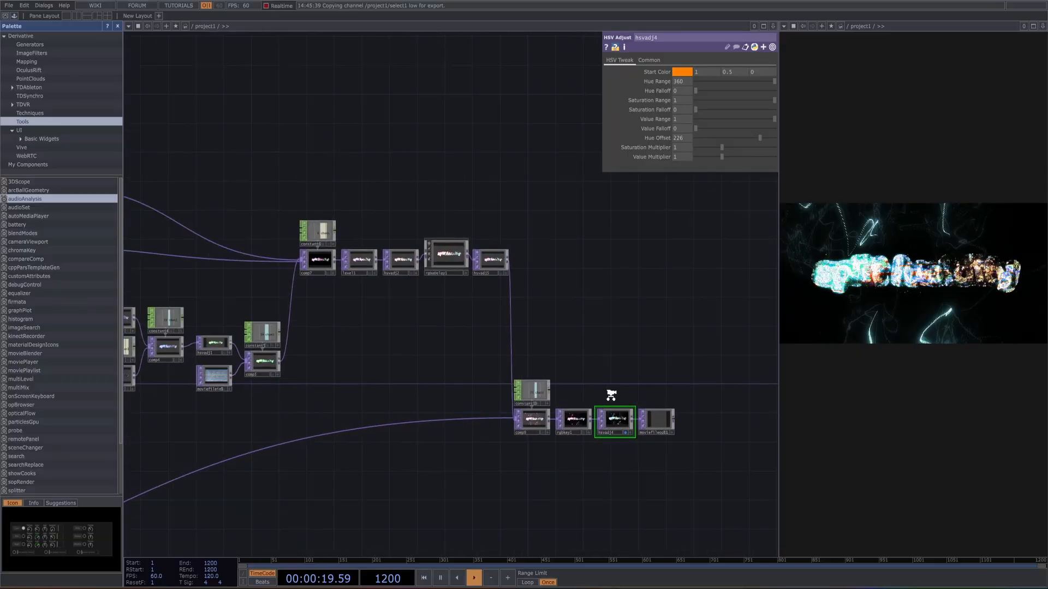
scroll(632, 384, up, 5)
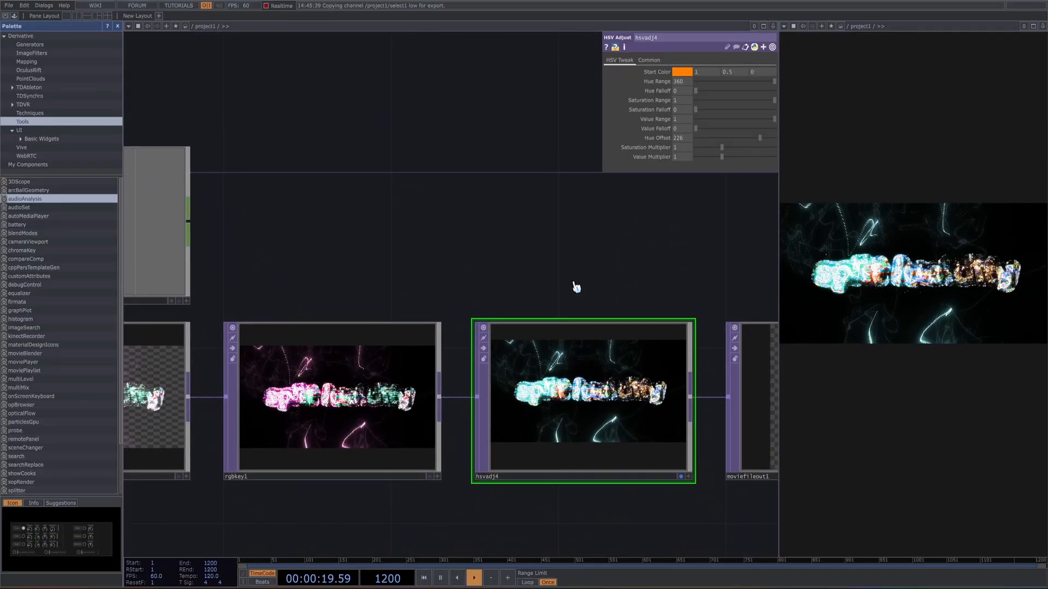
Step: Review the complete network in one overview, from the particle and audio sources to the movie file output
scroll(556, 271, down, 5)
mouse_move(514, 206)
mouse_down()
mouse_move(564, 272)
mouse_move(591, 388)
mouse_up()
drag(474, 334, 693, 343)
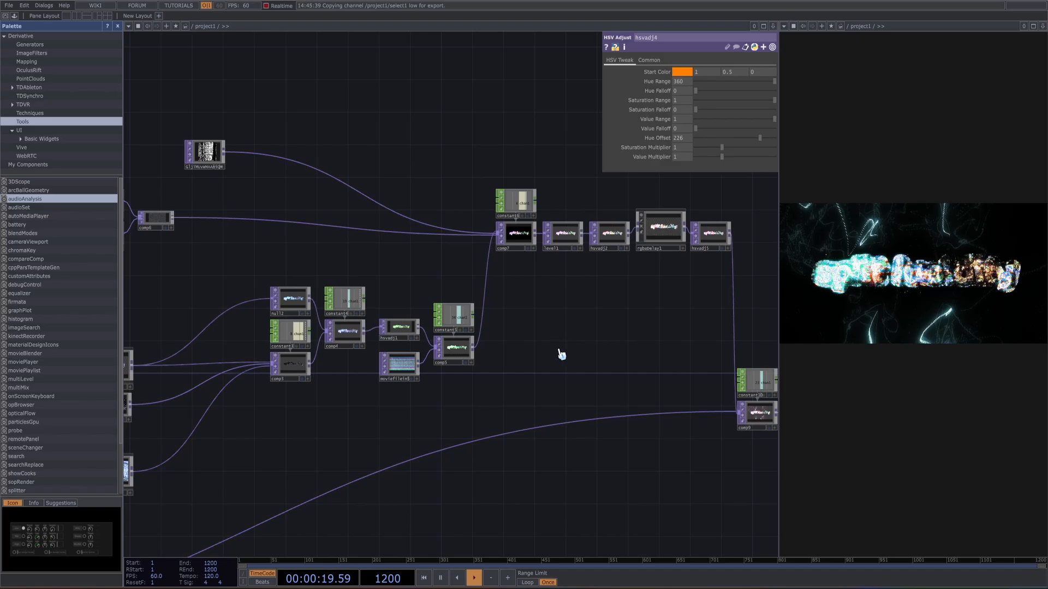
drag(339, 433, 553, 404)
scroll(548, 403, down, 4)
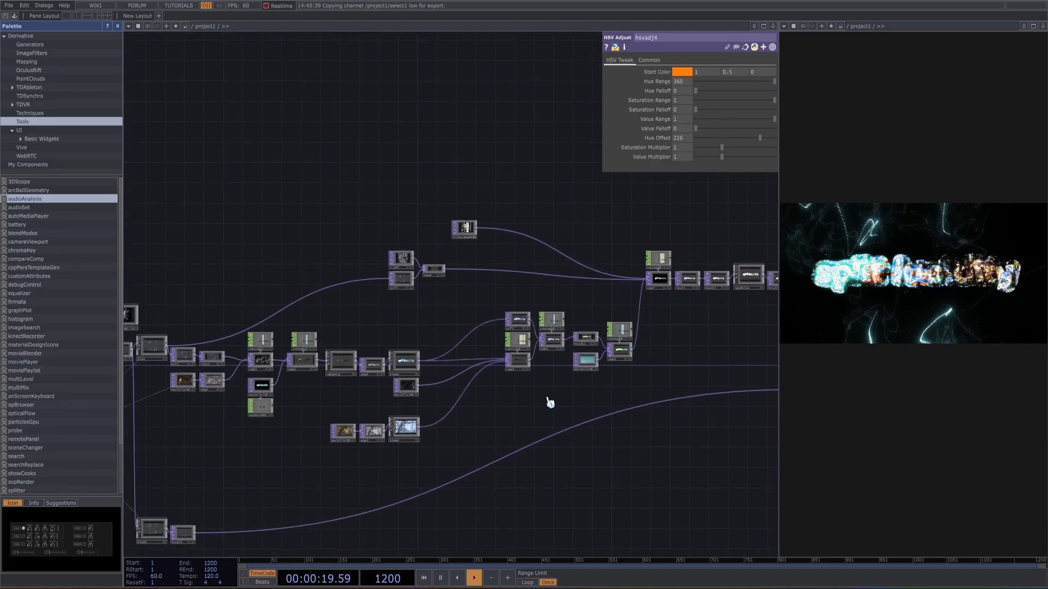
scroll(510, 415, down, 2)
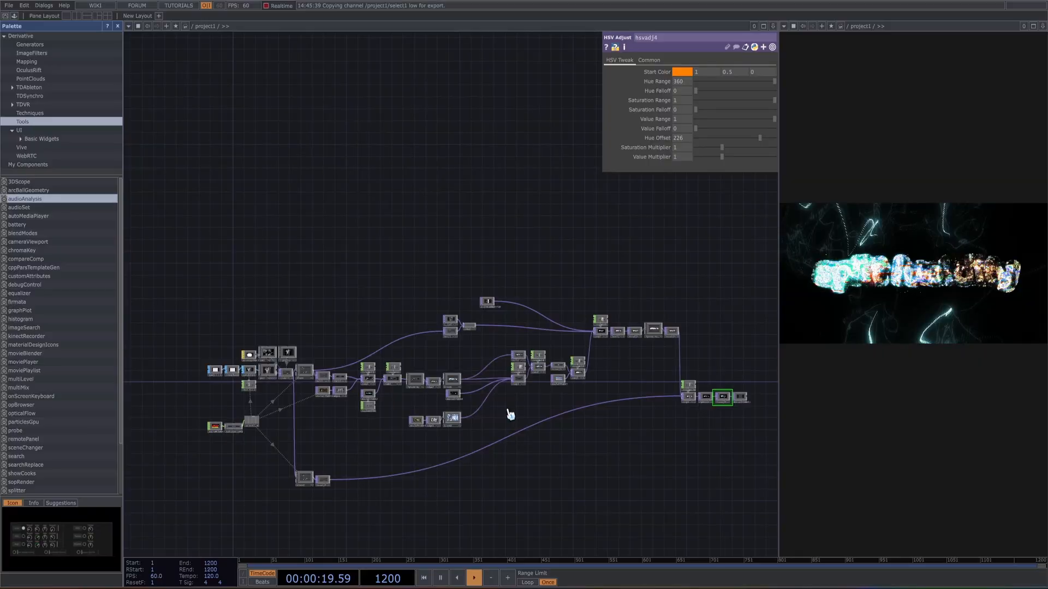